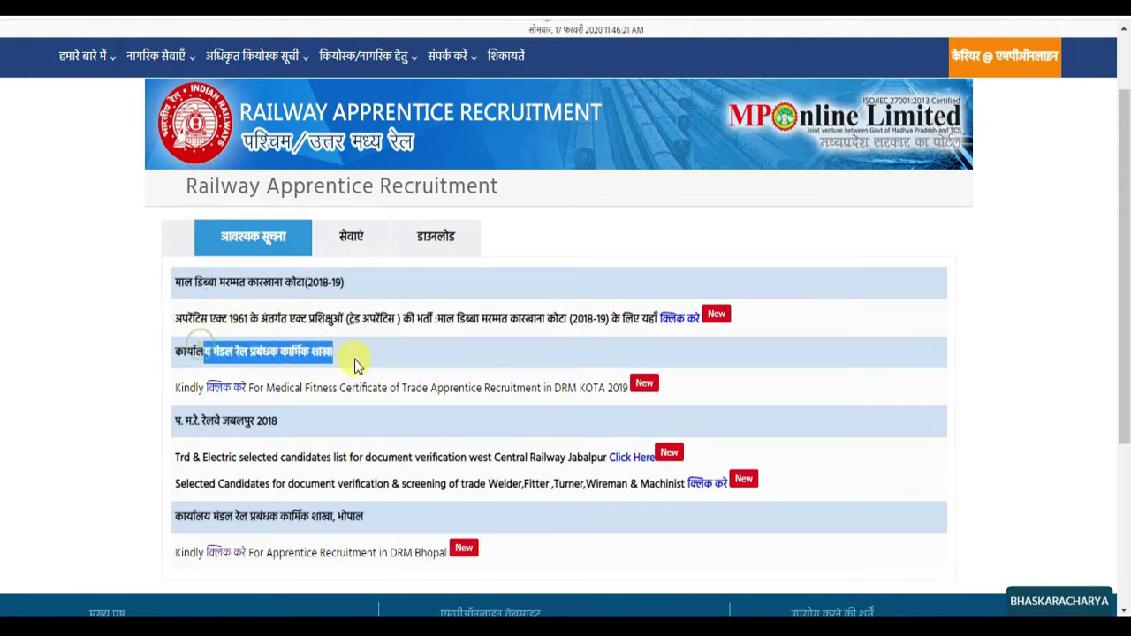
- Review the notices page, marking the 570-post total and the DRM Bhopal apprentice line
{"action": "left_click", "coordinate": [377, 346]}
{"action": "scroll", "coordinate": [378, 346], "scroll_direction": "down", "scroll_amount": 1}
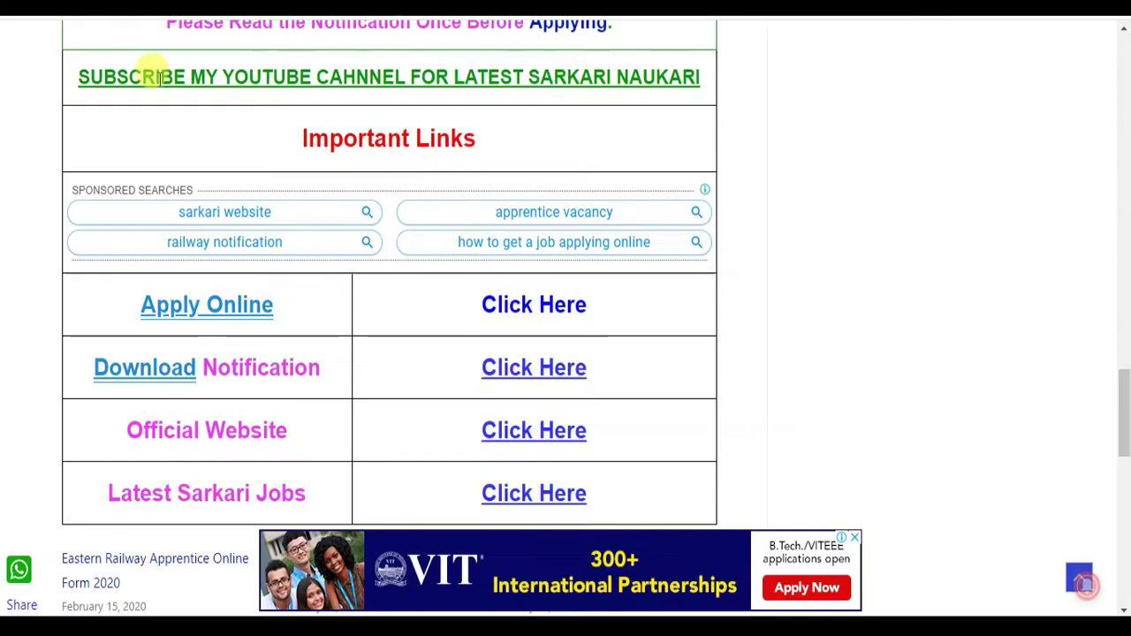
{"action": "scroll", "coordinate": [420, 166], "scroll_direction": "up", "scroll_amount": 6}
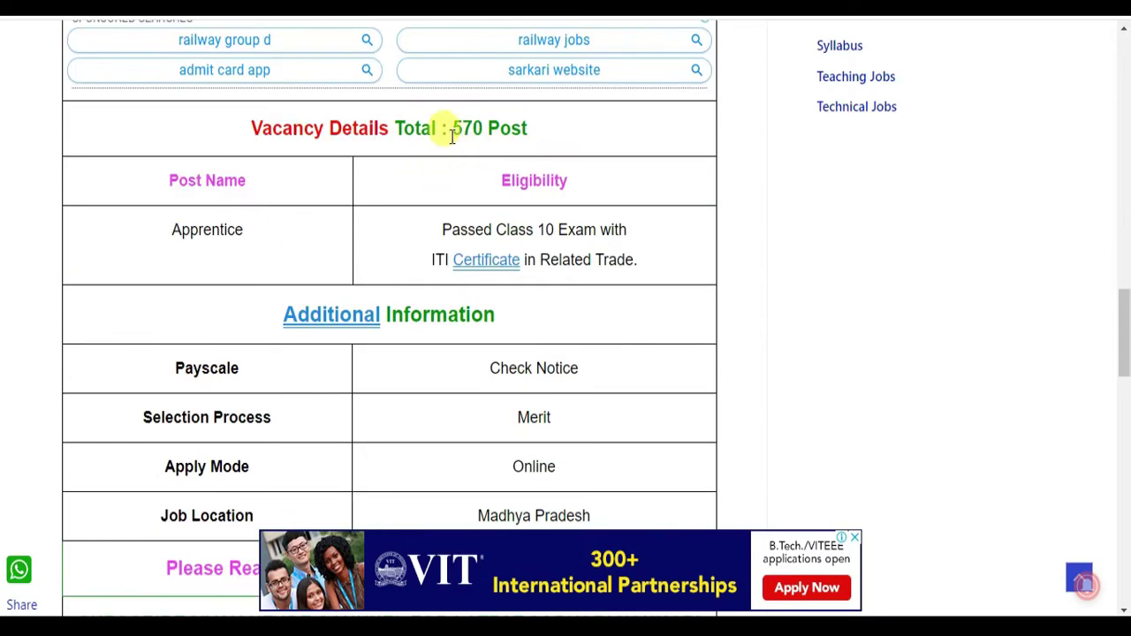
{"action": "left_click_drag", "start_coordinate": [445, 126], "coordinate": [561, 144]}
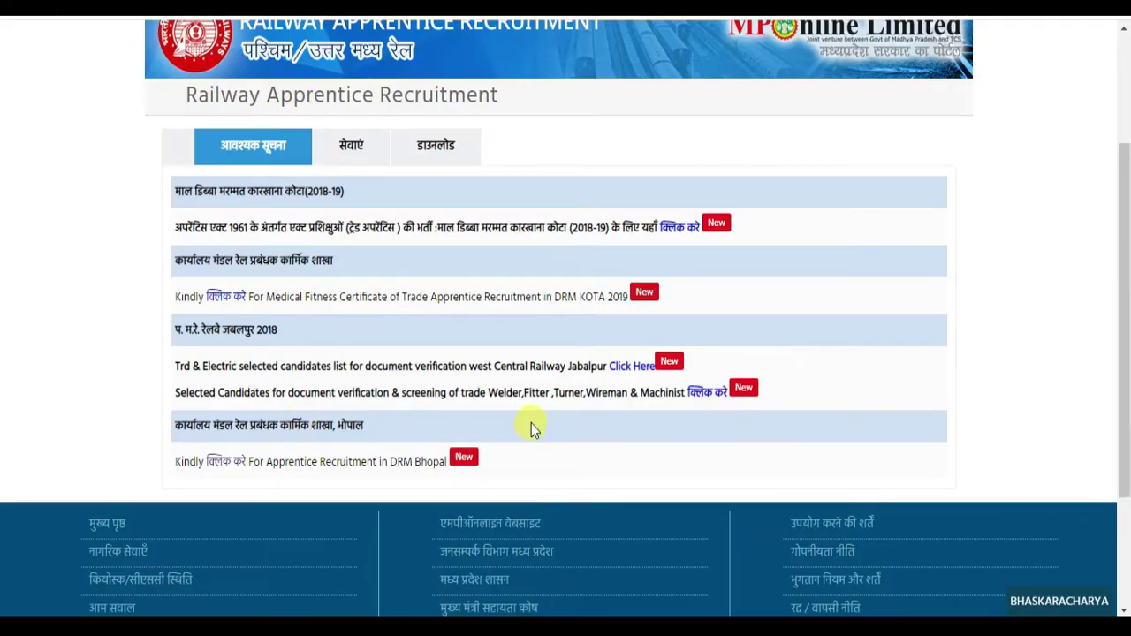
{"action": "left_click_drag", "start_coordinate": [174, 427], "coordinate": [367, 433]}
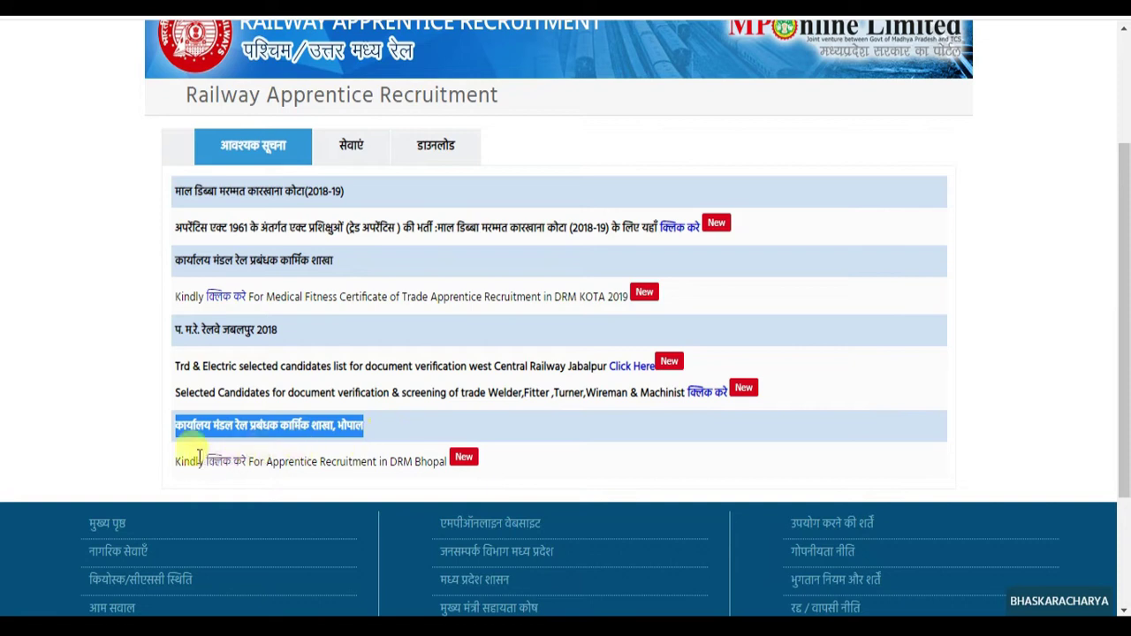
{"action": "left_click_drag", "start_coordinate": [175, 461], "coordinate": [447, 461]}
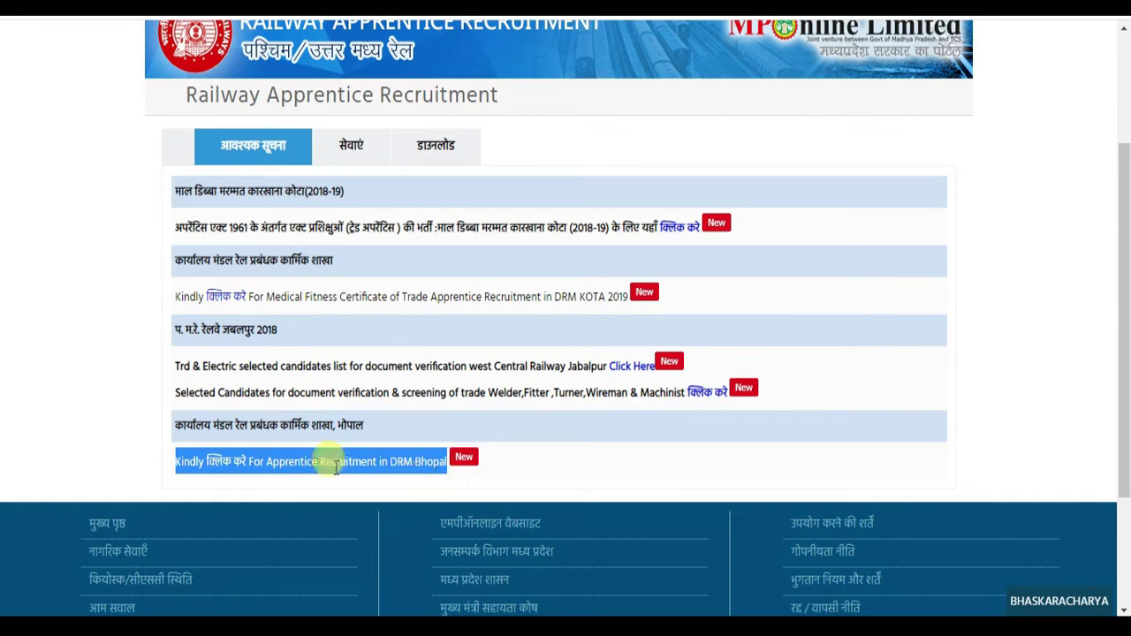
{"action": "left_click", "coordinate": [97, 447]}
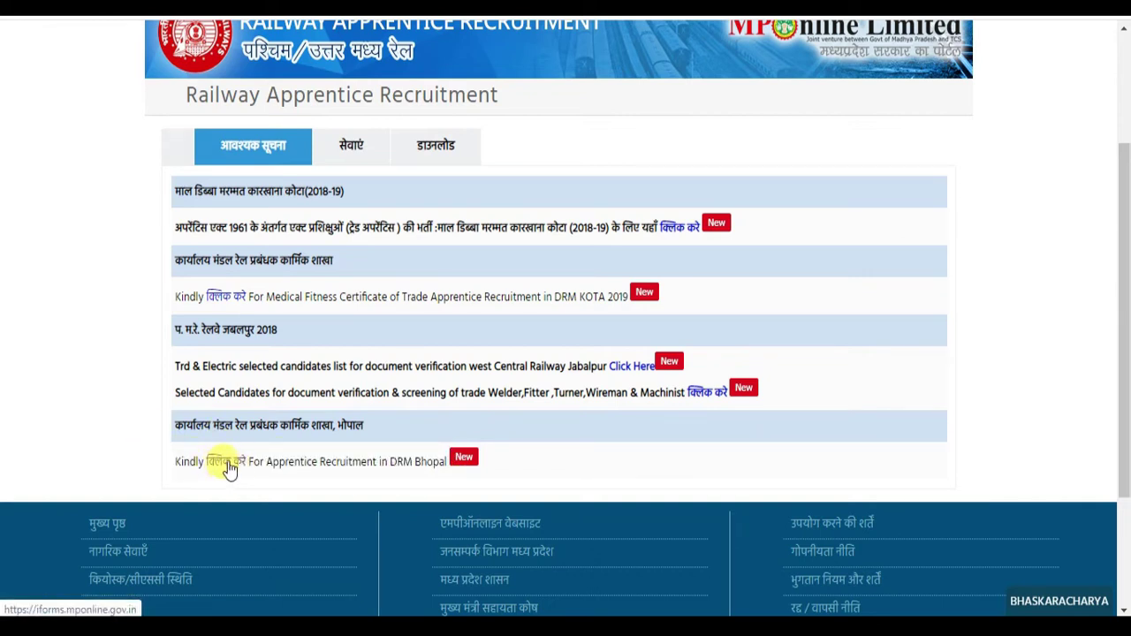
{"action": "scroll", "coordinate": [300, 437], "scroll_direction": "up", "scroll_amount": 3}
{"action": "scroll", "coordinate": [316, 425], "scroll_direction": "down", "scroll_amount": 5}
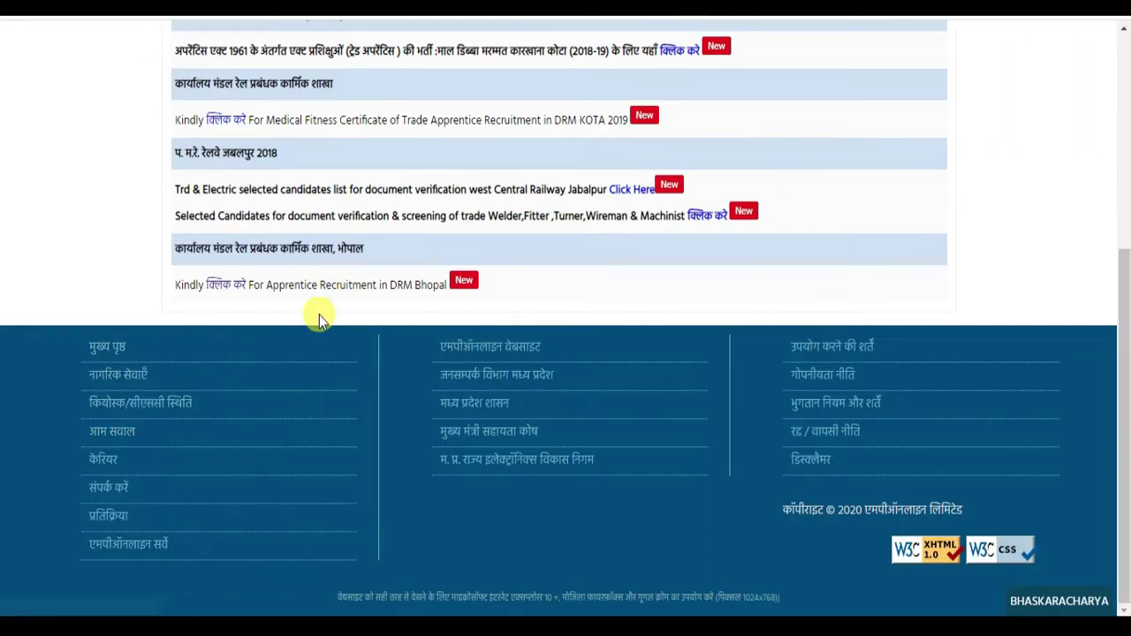
- Open the DRM Bhopal apprentice recruitment page and then its iForms sign-in page
{"action": "left_click", "coordinate": [227, 286]}
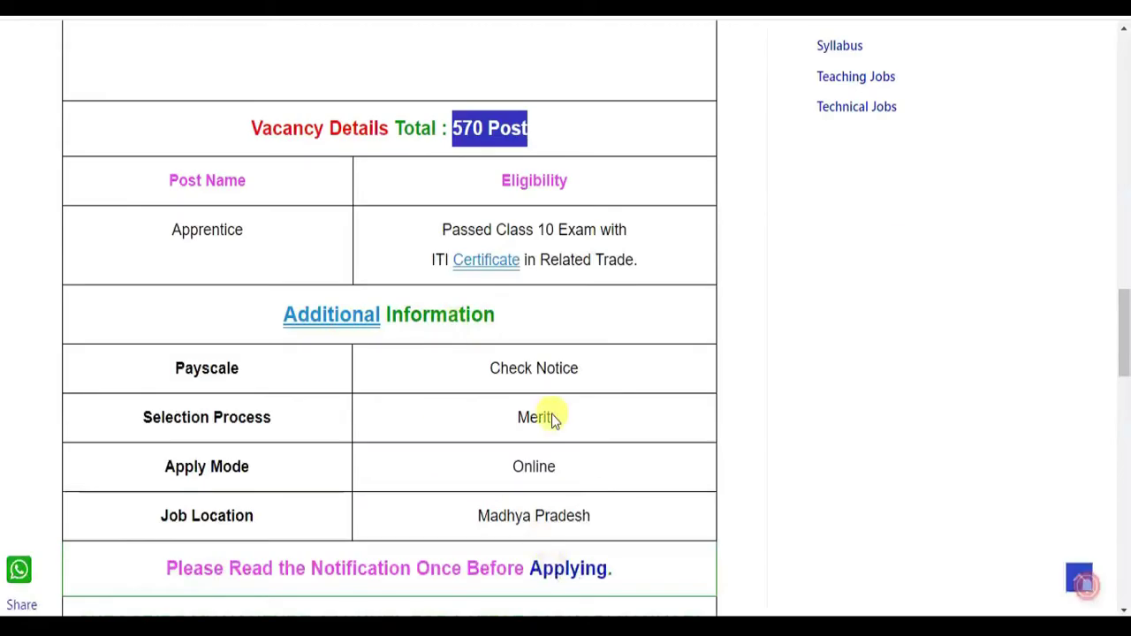
{"action": "scroll", "coordinate": [566, 473], "scroll_direction": "down", "scroll_amount": 4}
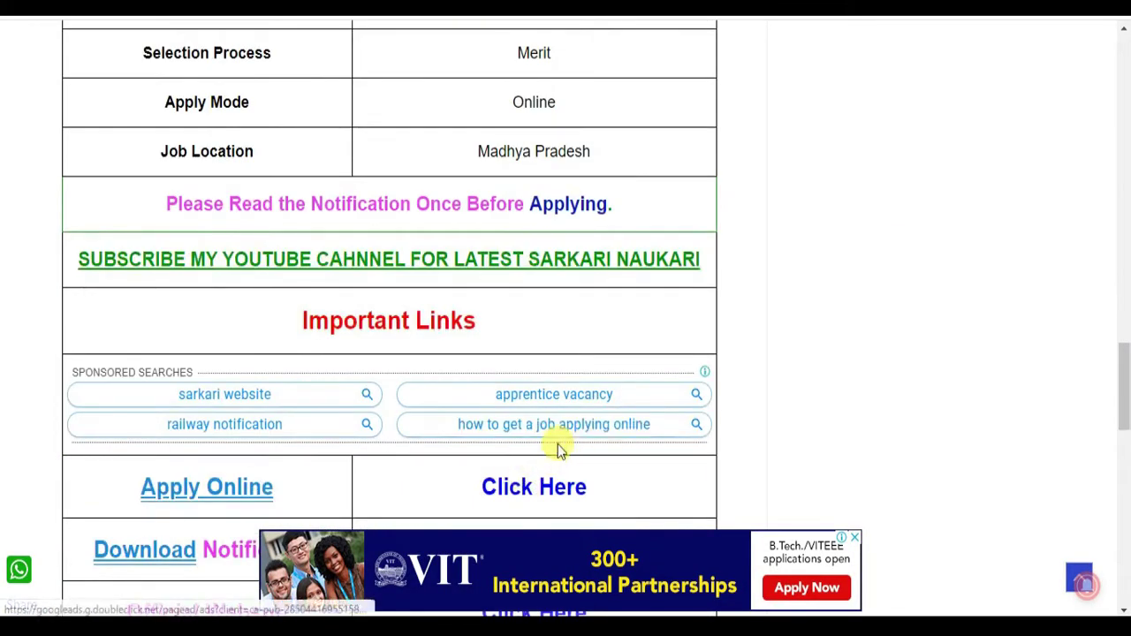
{"action": "scroll", "coordinate": [557, 446], "scroll_direction": "down", "scroll_amount": 2}
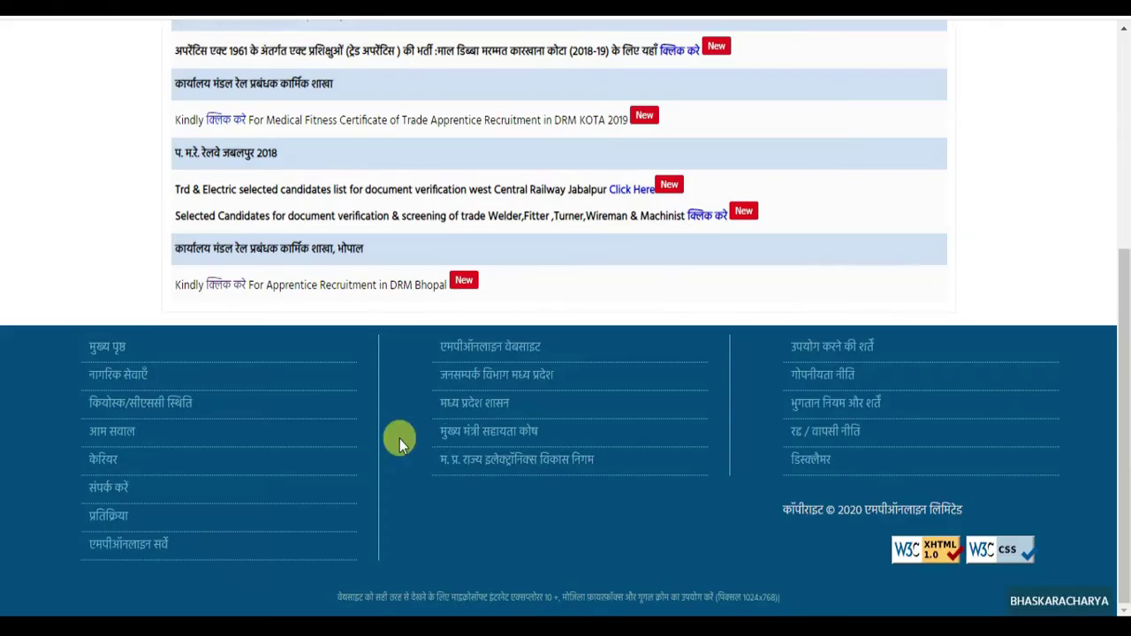
{"action": "scroll", "coordinate": [400, 438], "scroll_direction": "up", "scroll_amount": 15}
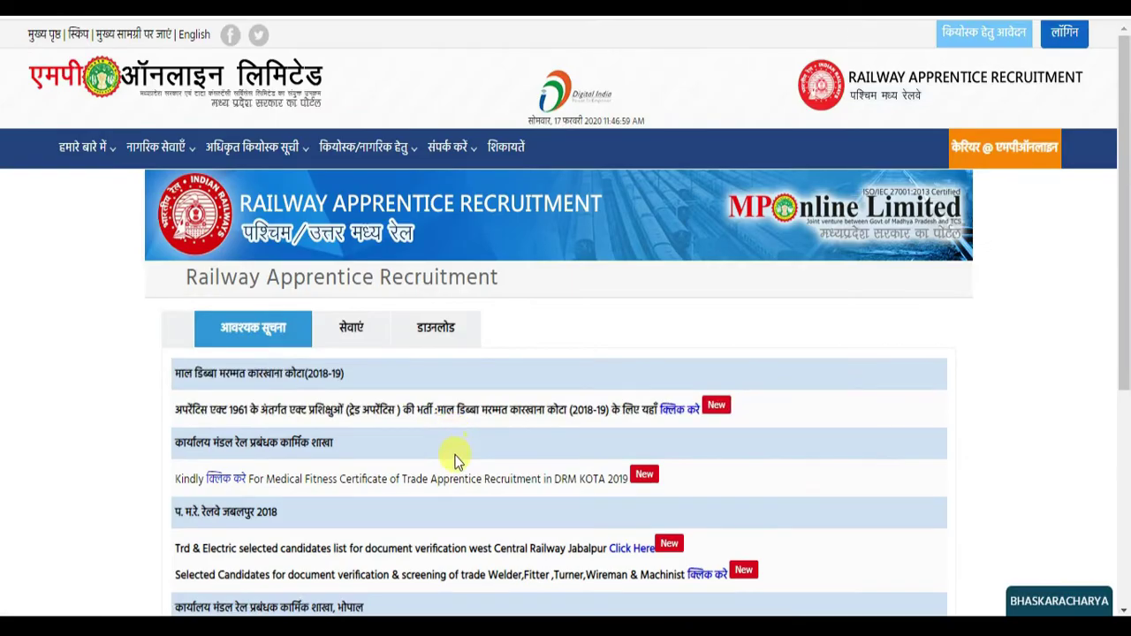
{"action": "scroll", "coordinate": [493, 197], "scroll_direction": "down", "scroll_amount": 4}
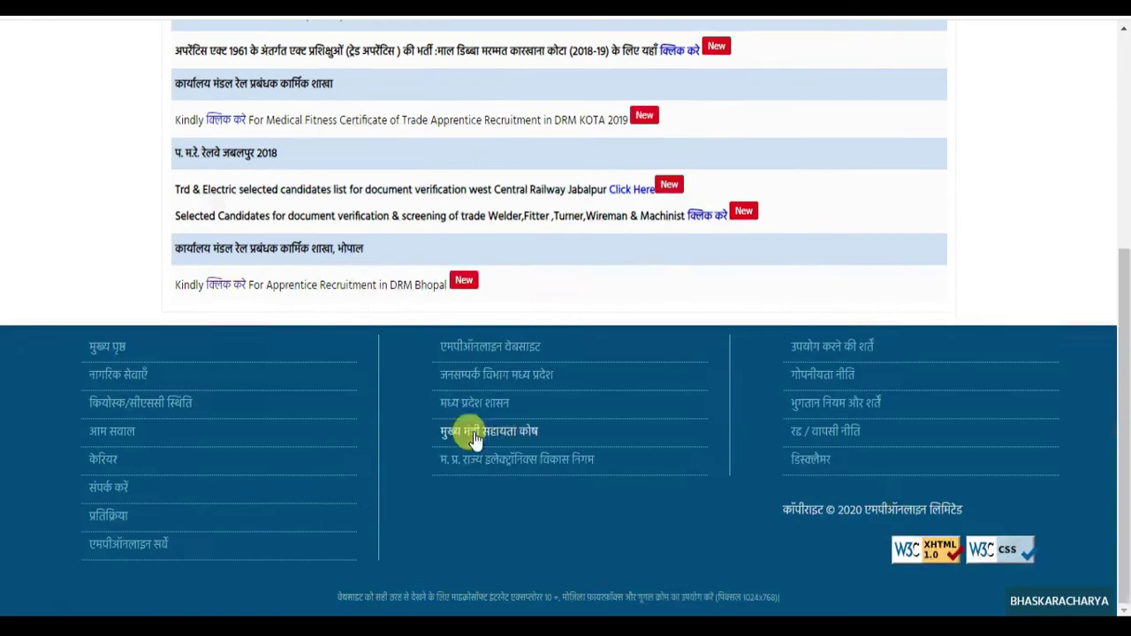
{"action": "left_click", "coordinate": [225, 284]}
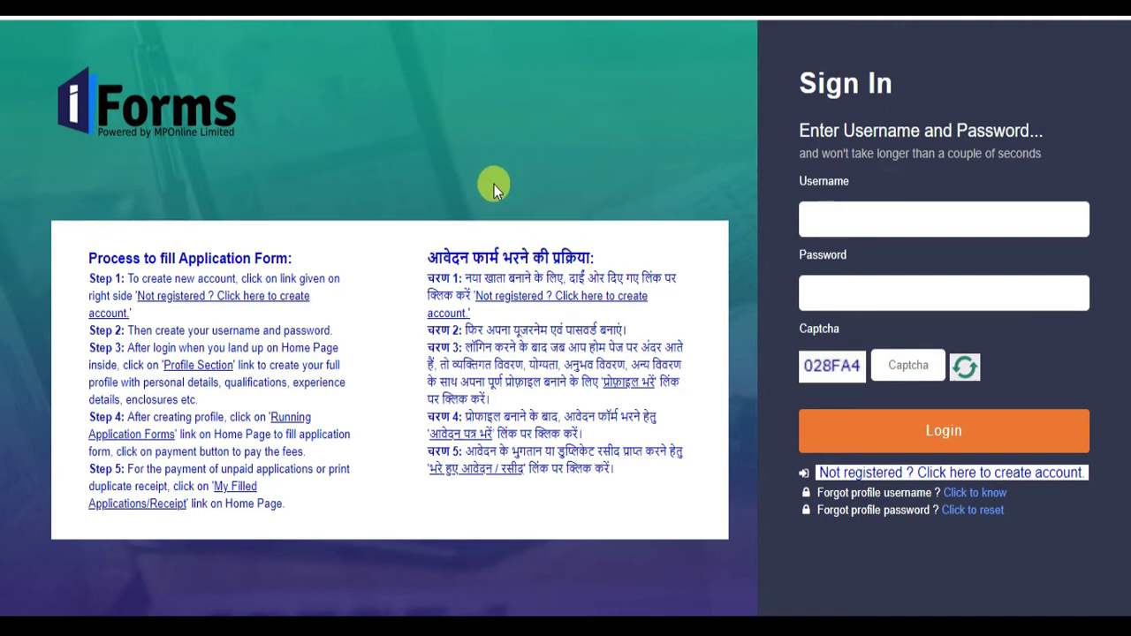
- Read through the five steps of the Hindi application-process instructions
{"action": "left_click_drag", "start_coordinate": [417, 256], "coordinate": [601, 262]}
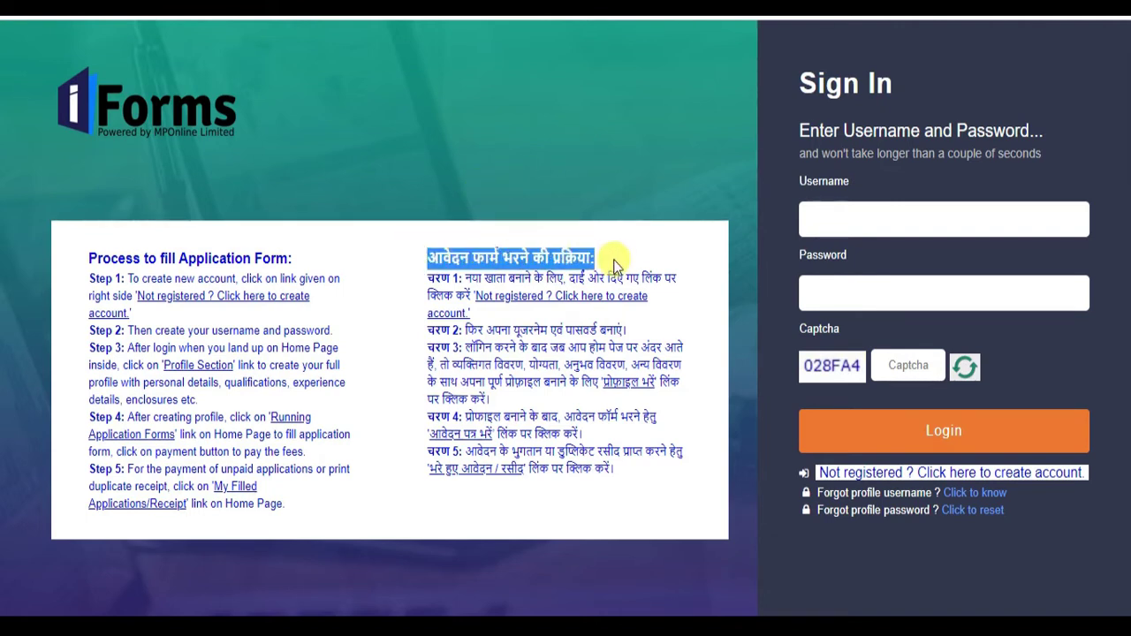
{"action": "left_click_drag", "start_coordinate": [427, 278], "coordinate": [464, 278]}
{"action": "left_click_drag", "start_coordinate": [428, 330], "coordinate": [461, 329]}
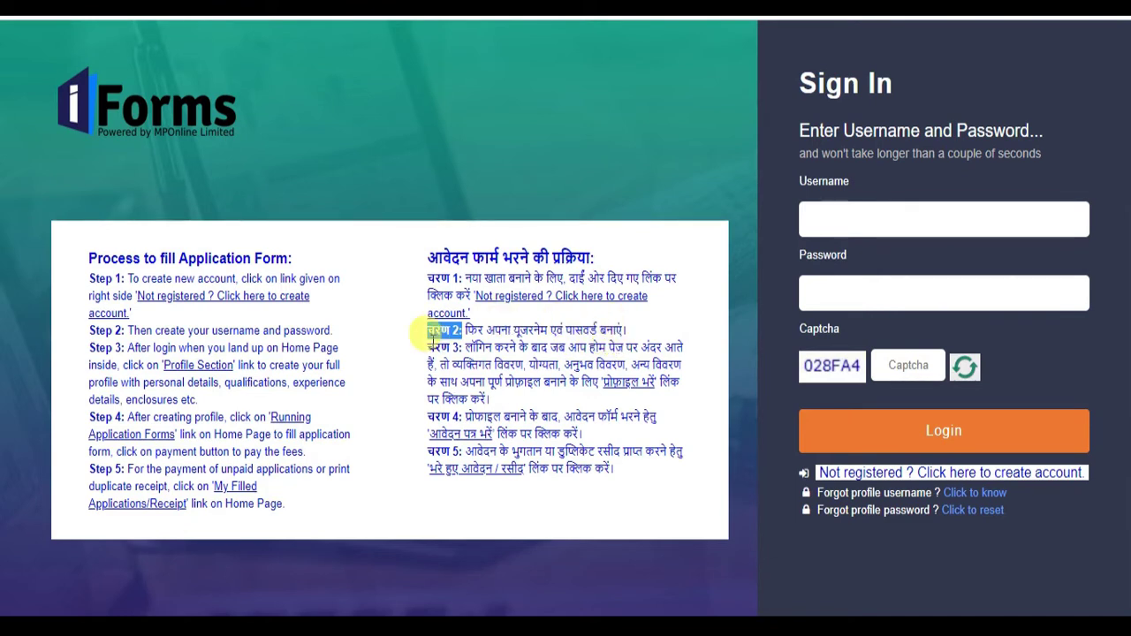
{"action": "left_click_drag", "start_coordinate": [427, 348], "coordinate": [454, 347]}
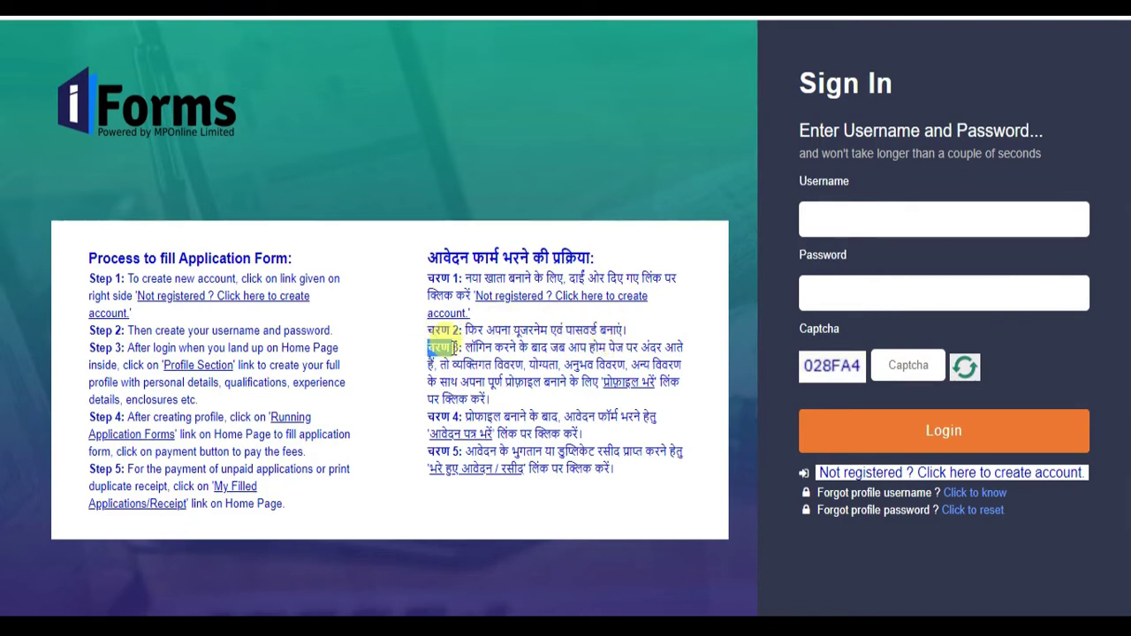
{"action": "left_click_drag", "start_coordinate": [428, 416], "coordinate": [463, 417]}
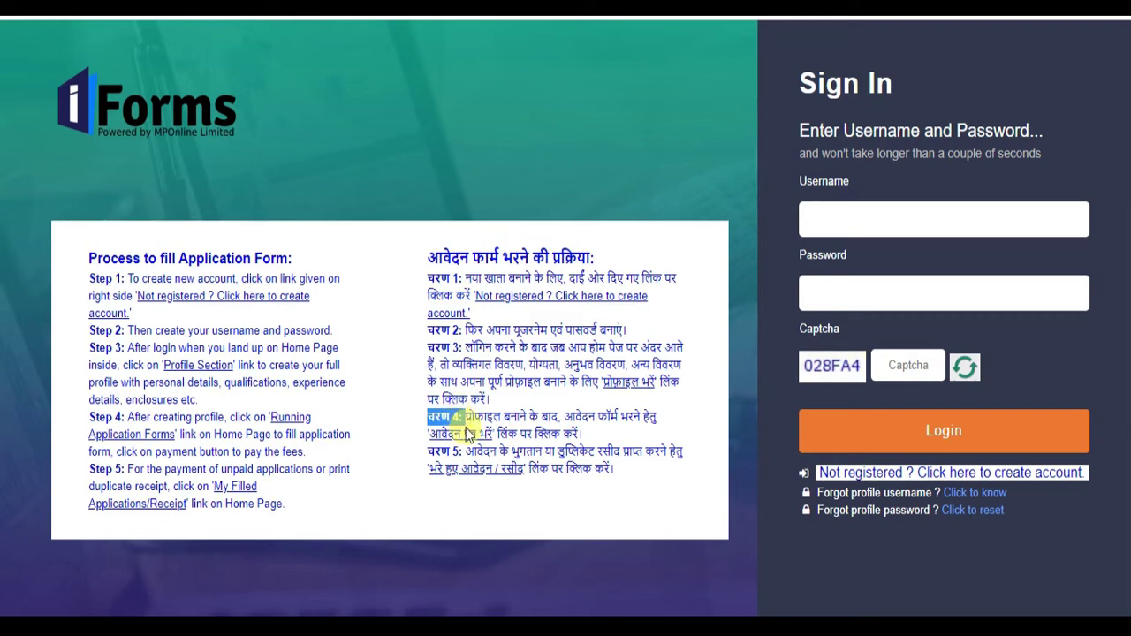
{"action": "left_click_drag", "start_coordinate": [428, 451], "coordinate": [463, 451]}
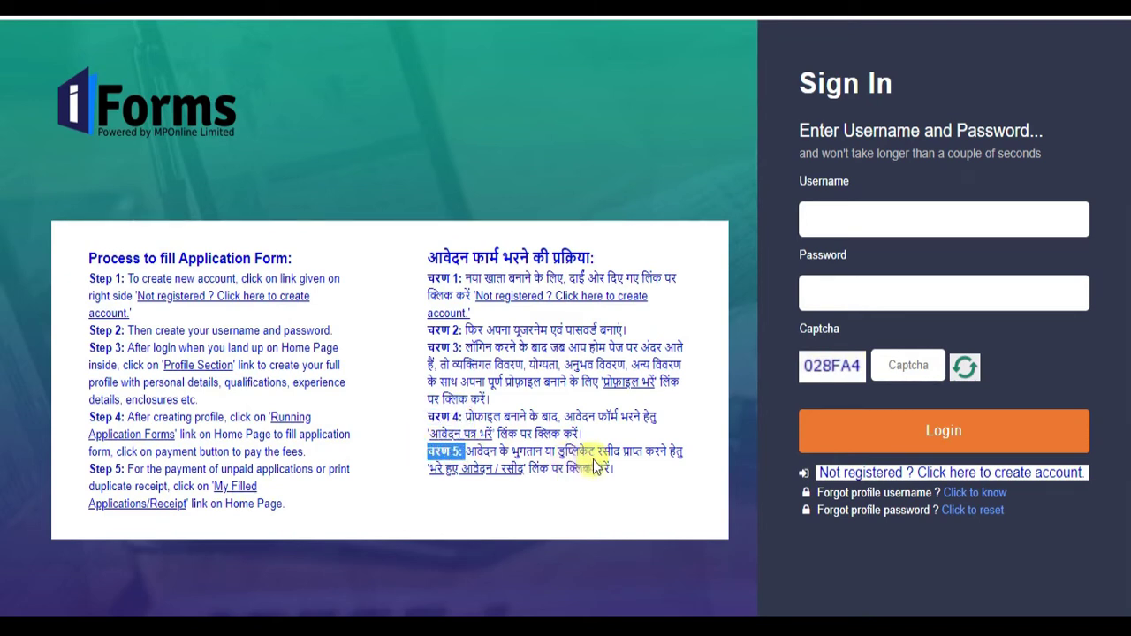
{"action": "left_click", "coordinate": [636, 223]}
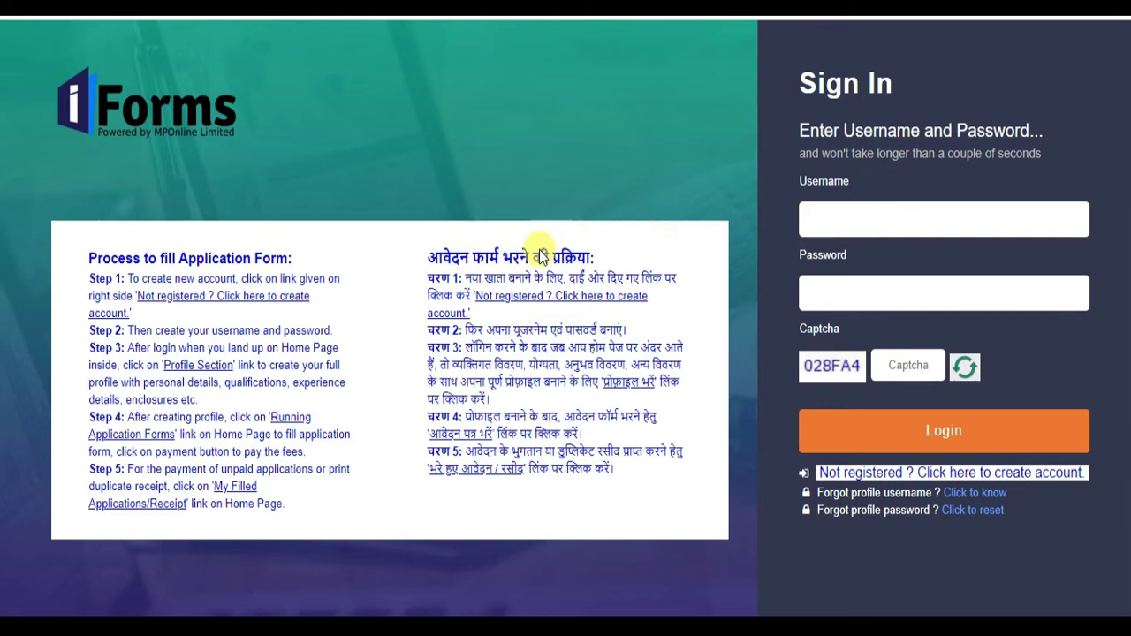
{"action": "left_click_drag", "start_coordinate": [417, 247], "coordinate": [625, 493]}
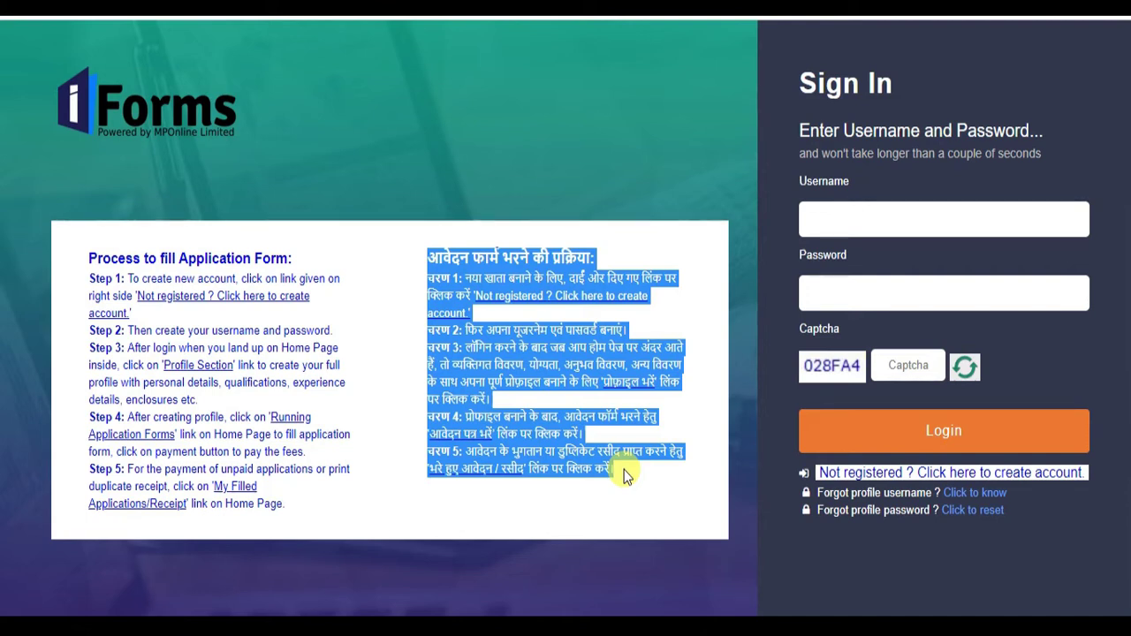
{"action": "left_click", "coordinate": [804, 80]}
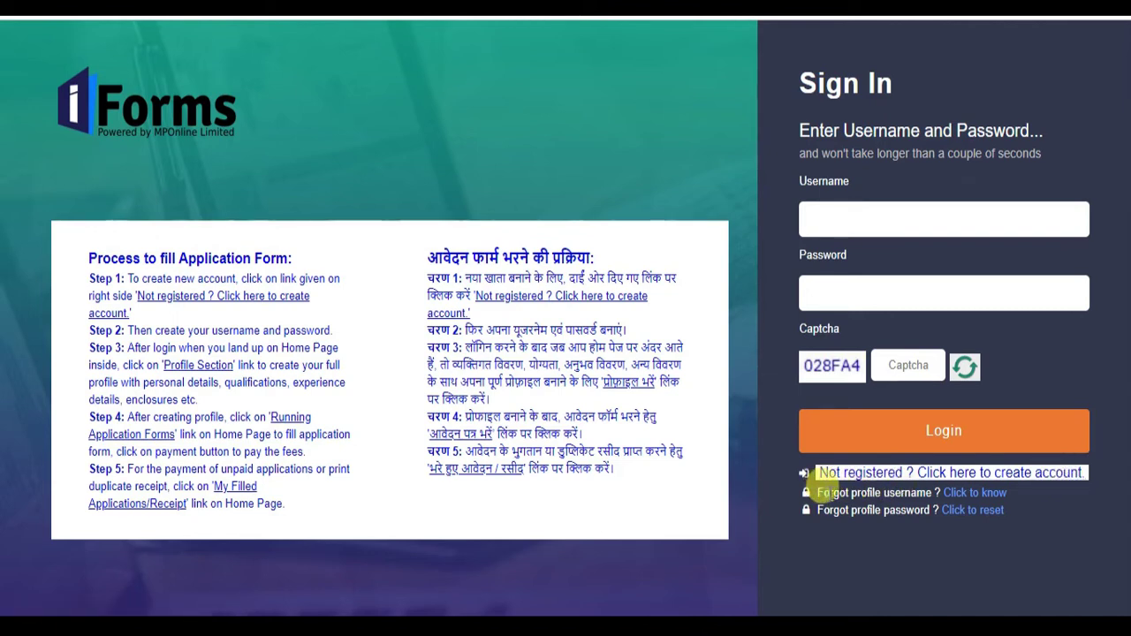
- Check the forgotten username and password help, then choose to create a new account
{"action": "left_click_drag", "start_coordinate": [818, 492], "coordinate": [929, 495]}
{"action": "left_click_drag", "start_coordinate": [839, 523], "coordinate": [927, 511]}
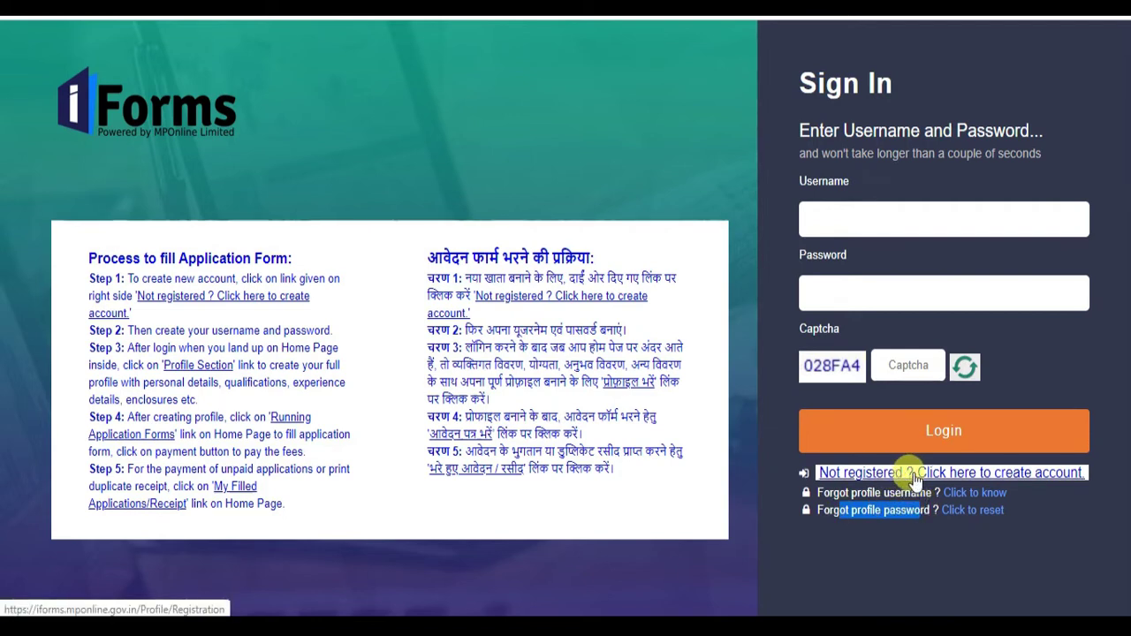
{"action": "left_click", "coordinate": [914, 477]}
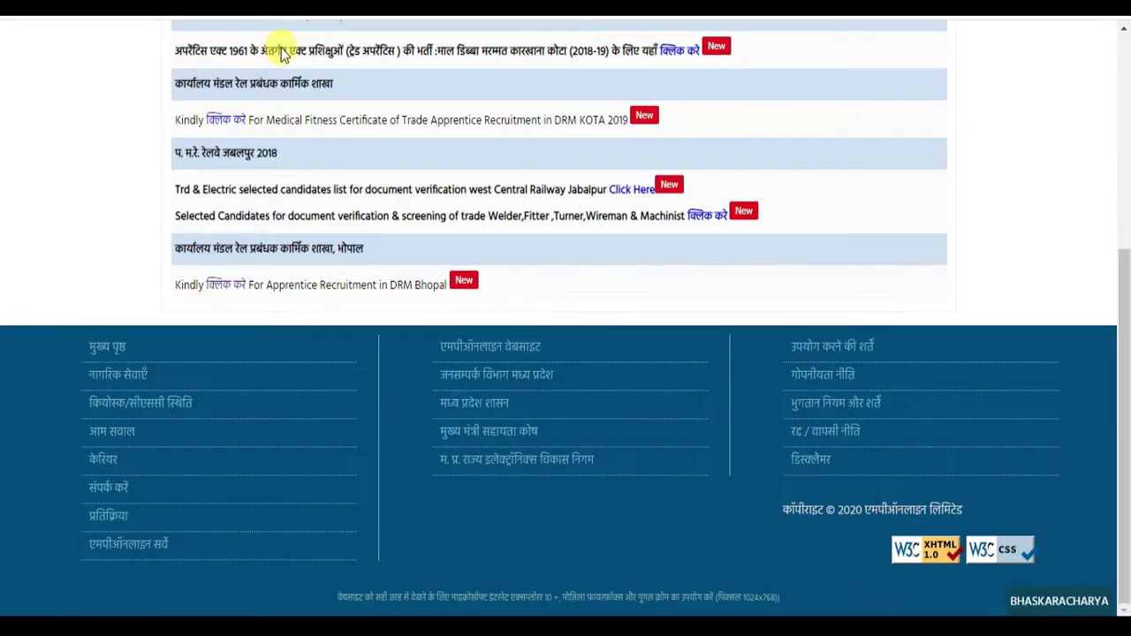
- Follow the 'Not registered? Click here to create account' link again
{"action": "scroll", "coordinate": [389, 331], "scroll_direction": "up", "scroll_amount": 10}
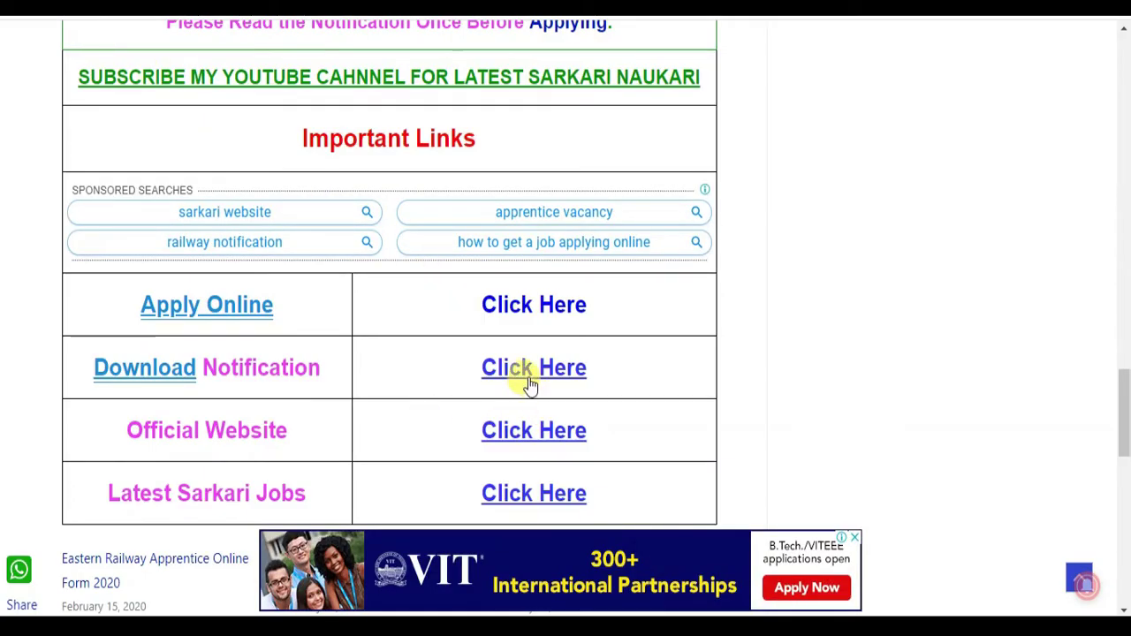
{"action": "scroll", "coordinate": [530, 379], "scroll_direction": "up", "scroll_amount": 2}
{"action": "scroll", "coordinate": [534, 382], "scroll_direction": "up", "scroll_amount": 4}
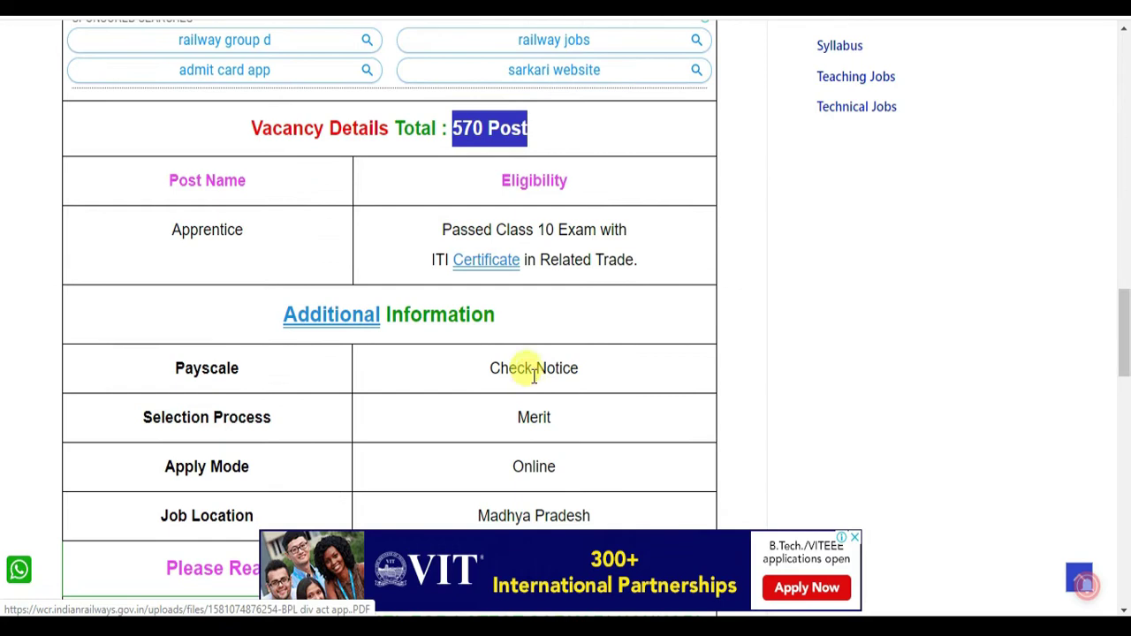
{"action": "left_click_drag", "start_coordinate": [504, 423], "coordinate": [591, 430]}
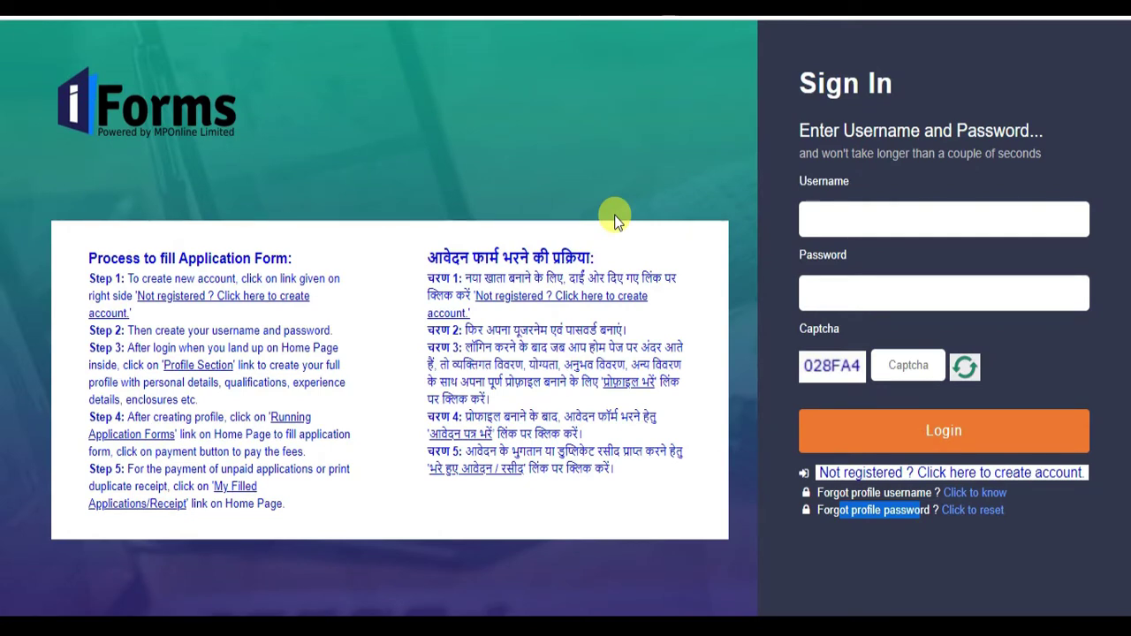
{"action": "left_click", "coordinate": [919, 474]}
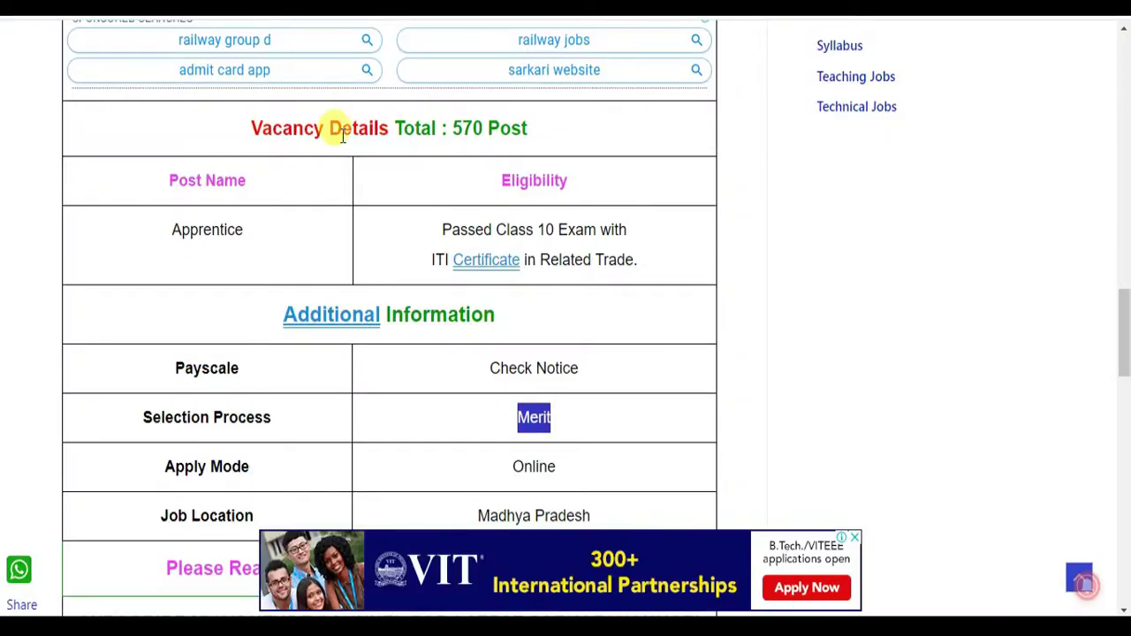
- Check the notice's 570-post vacancy total and the 15–24 year age limits
{"action": "scroll", "coordinate": [331, 126], "scroll_direction": "up", "scroll_amount": 6}
{"action": "scroll", "coordinate": [338, 129], "scroll_direction": "down", "scroll_amount": 4}
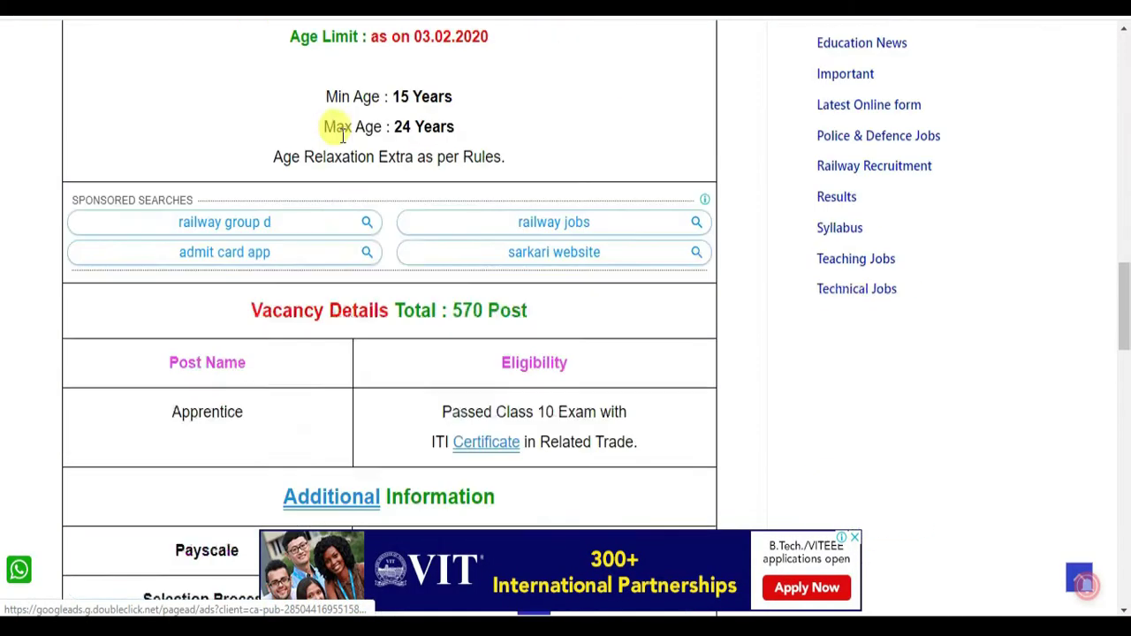
{"action": "left_click_drag", "start_coordinate": [448, 304], "coordinate": [543, 329]}
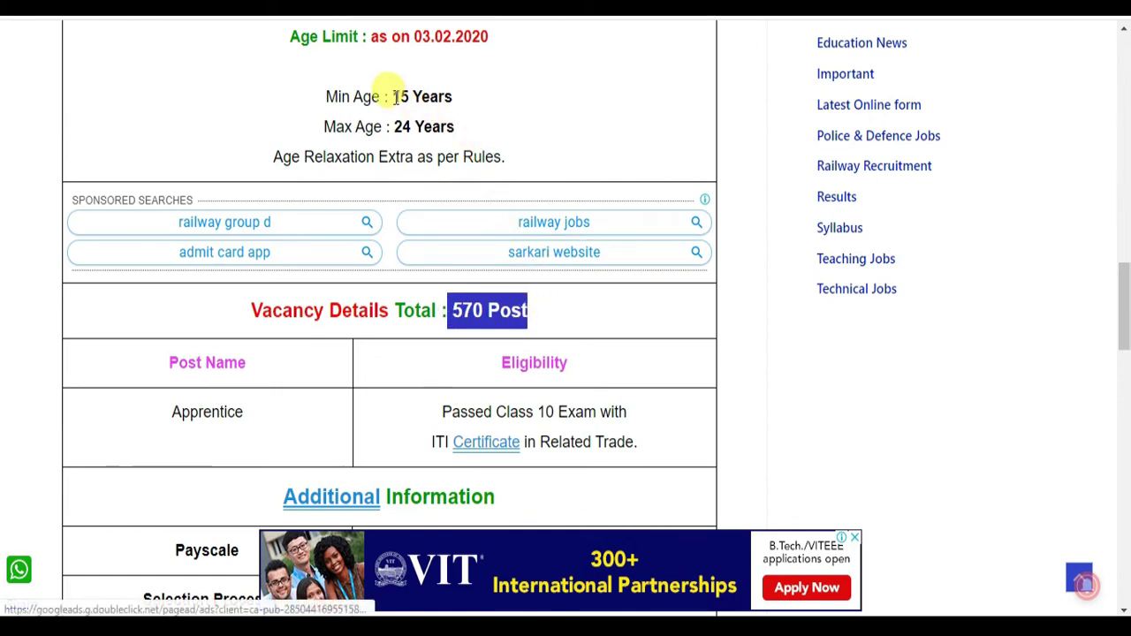
{"action": "left_click_drag", "start_coordinate": [395, 96], "coordinate": [493, 135]}
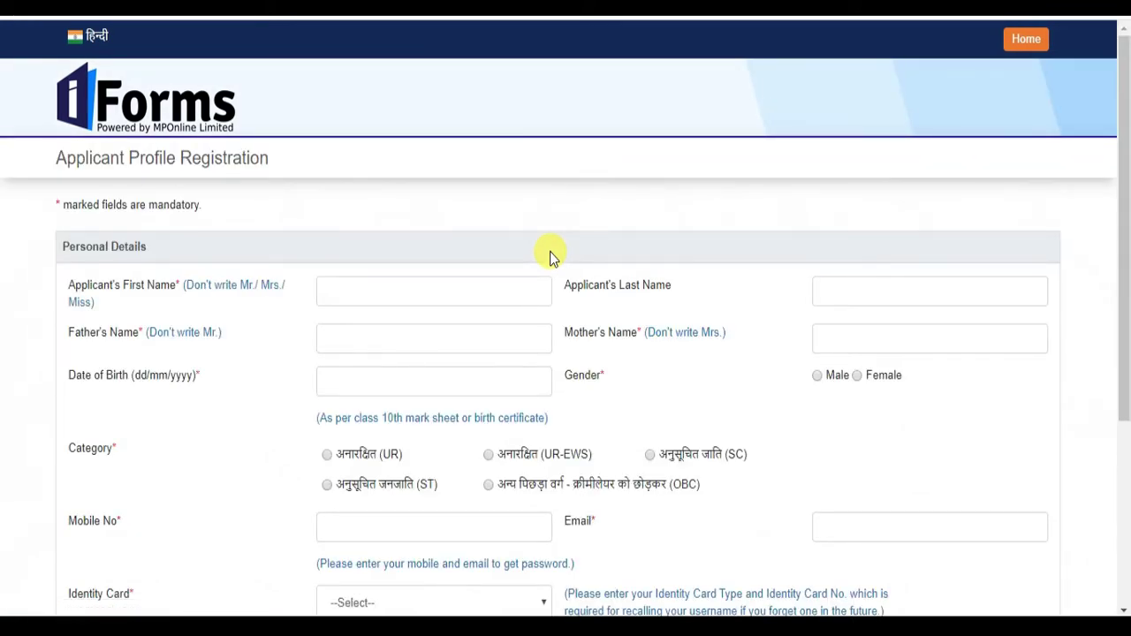
- Enter the applicant's first name, last name, father's name and mother's name
{"action": "scroll", "coordinate": [587, 271], "scroll_direction": "down", "scroll_amount": 3}
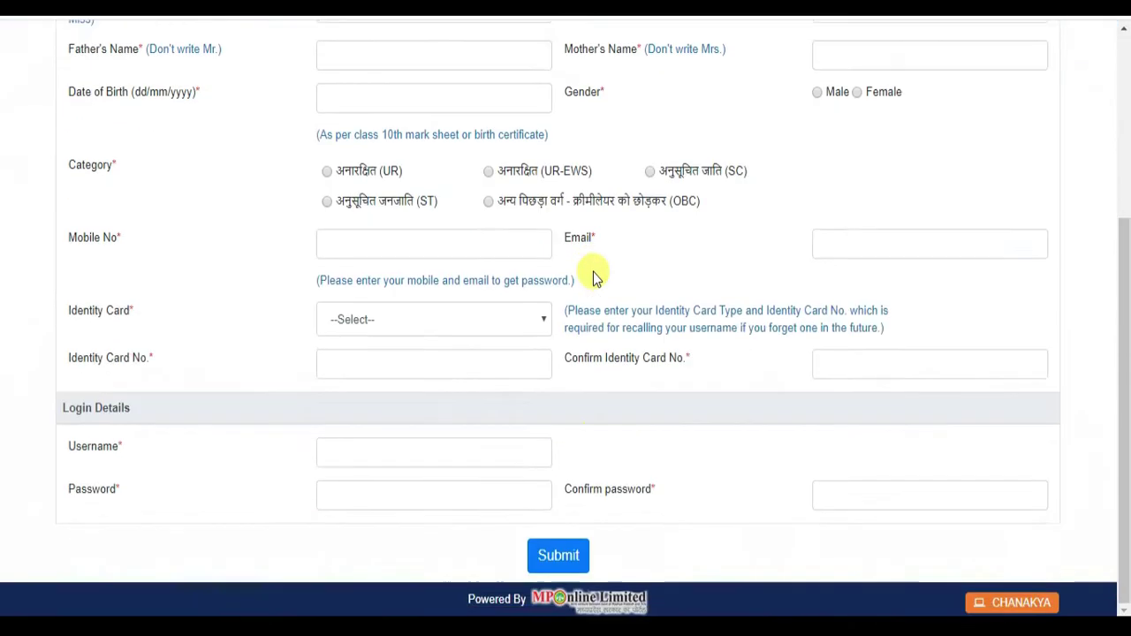
{"action": "scroll", "coordinate": [593, 272], "scroll_direction": "up", "scroll_amount": 3}
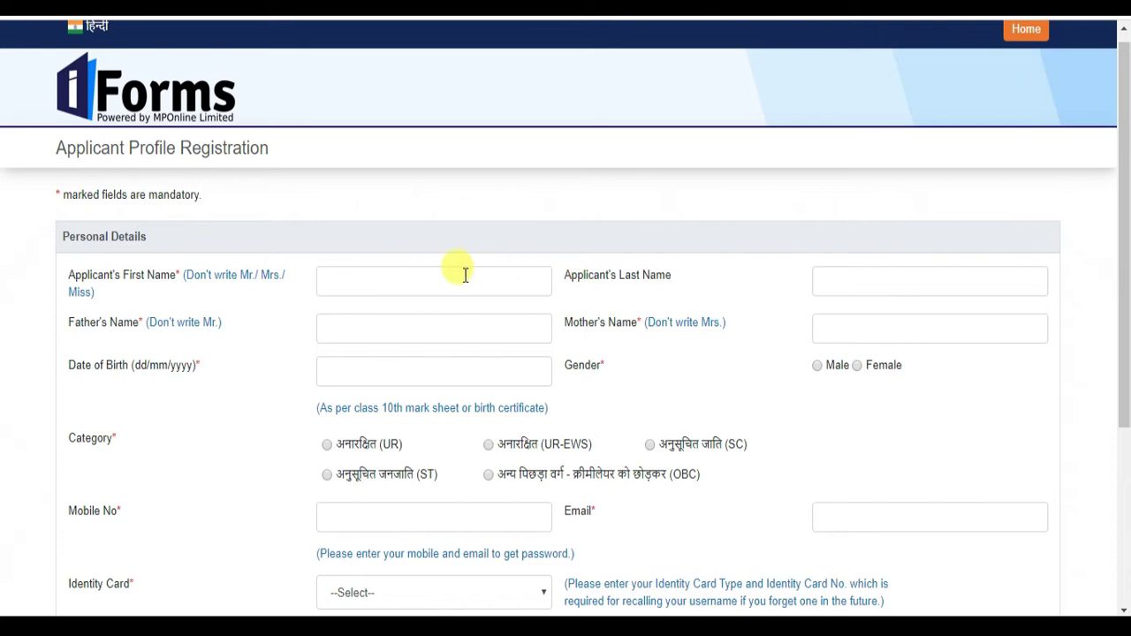
{"action": "left_click", "coordinate": [424, 277]}
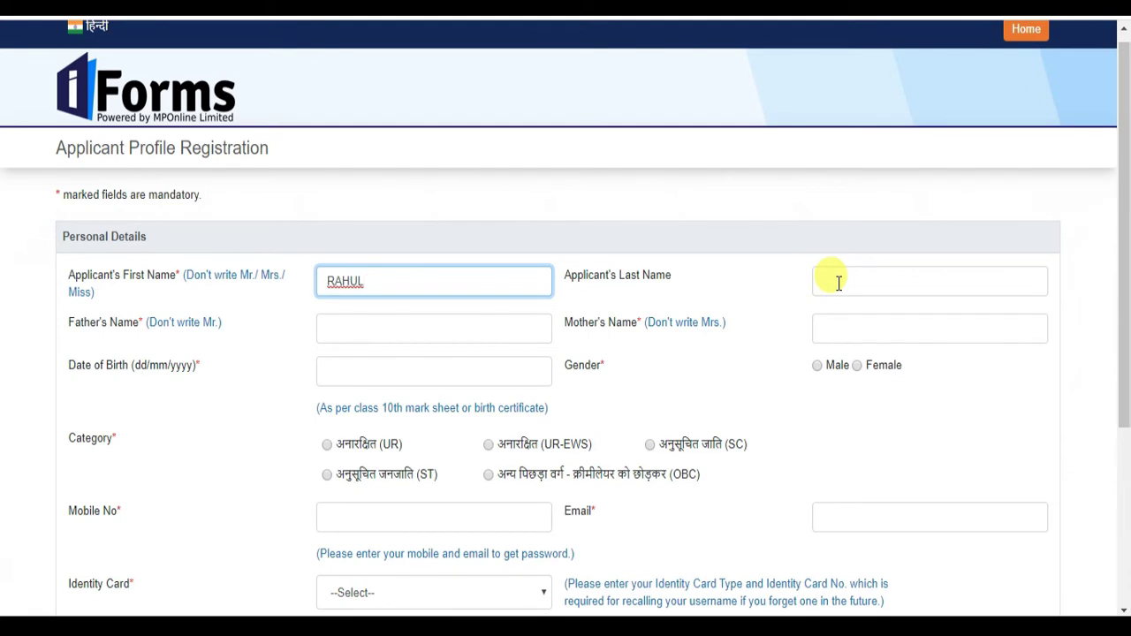
{"action": "left_click", "coordinate": [839, 281]}
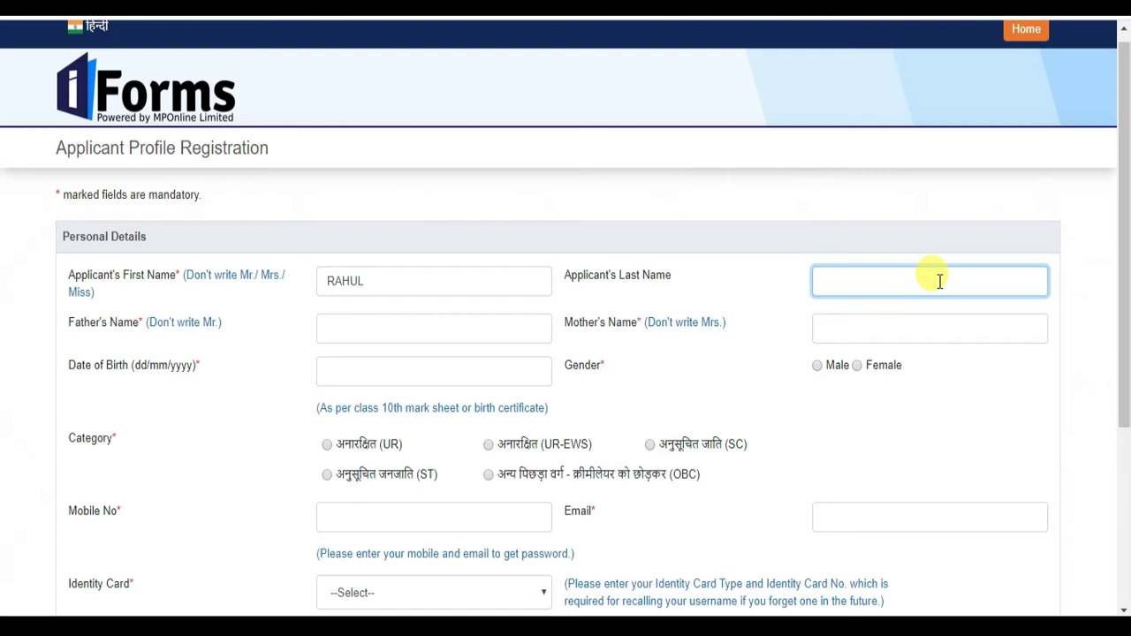
{"action": "left_click", "coordinate": [375, 330]}
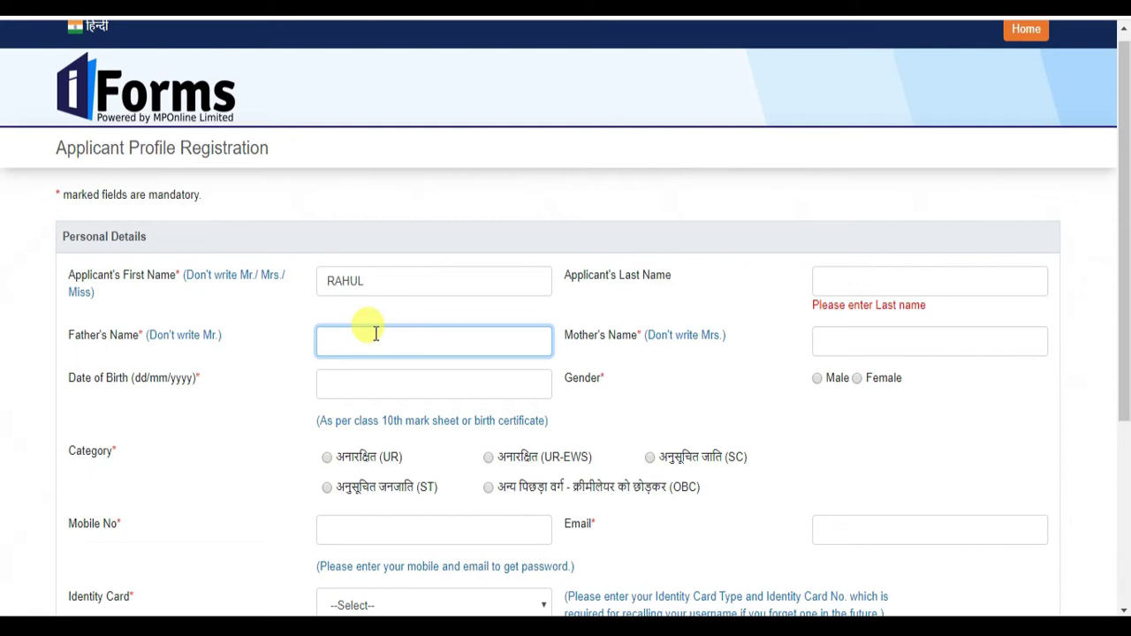
{"action": "left_click", "coordinate": [843, 343]}
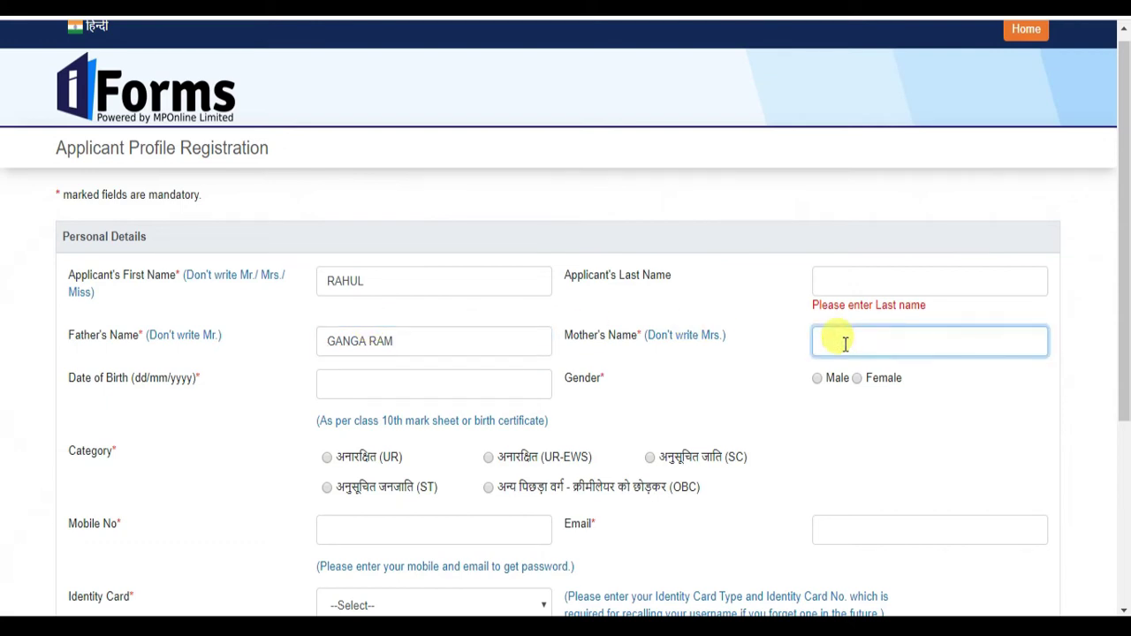
{"action": "left_click", "coordinate": [857, 279]}
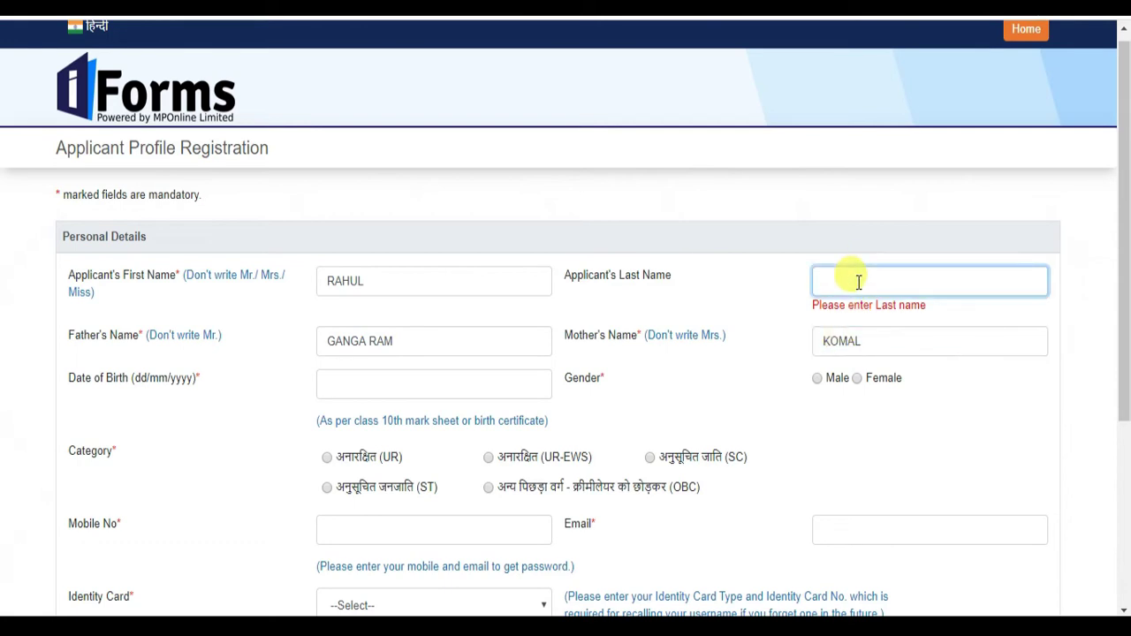
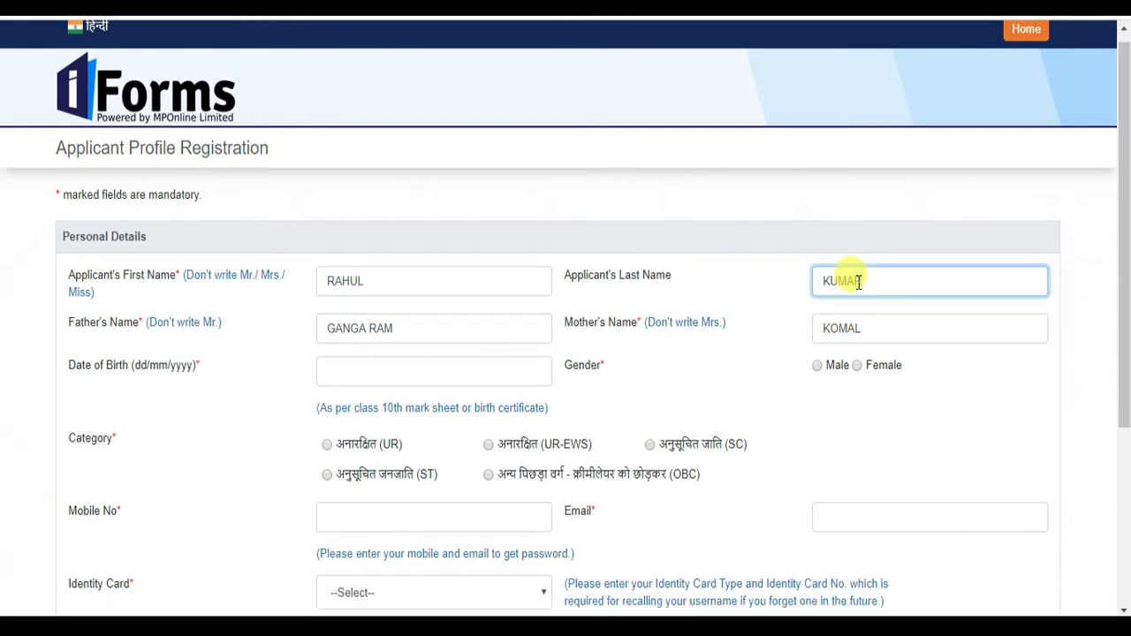
- Begin the date of birth, choosing January as the month
{"action": "left_click", "coordinate": [407, 376]}
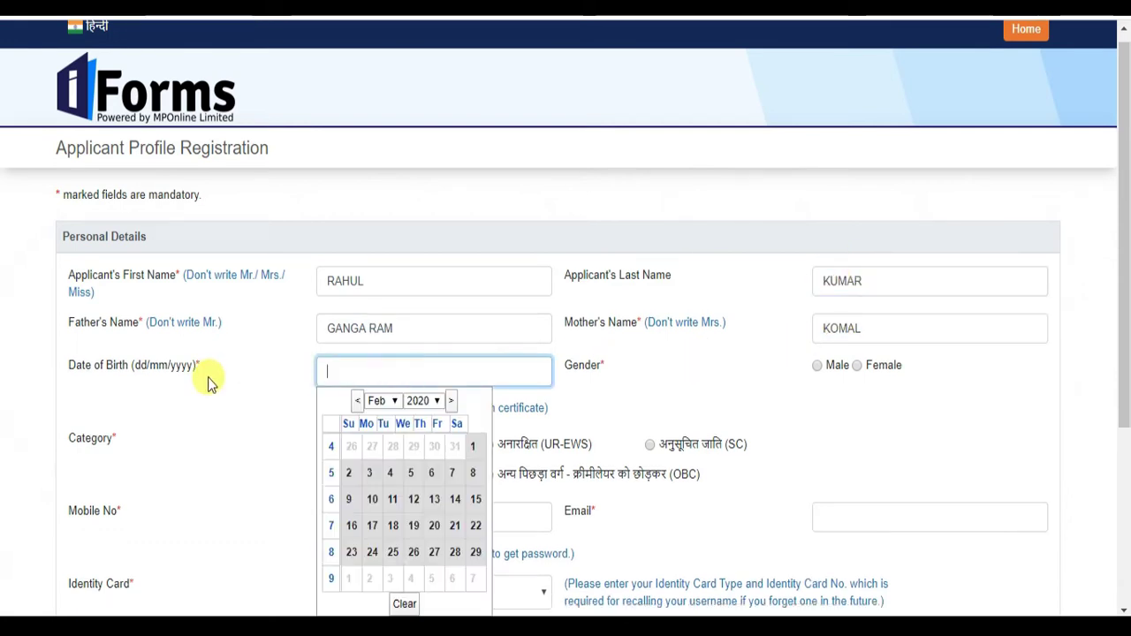
{"action": "left_click", "coordinate": [381, 400]}
{"action": "left_click", "coordinate": [383, 417]}
{"action": "left_click", "coordinate": [424, 400]}
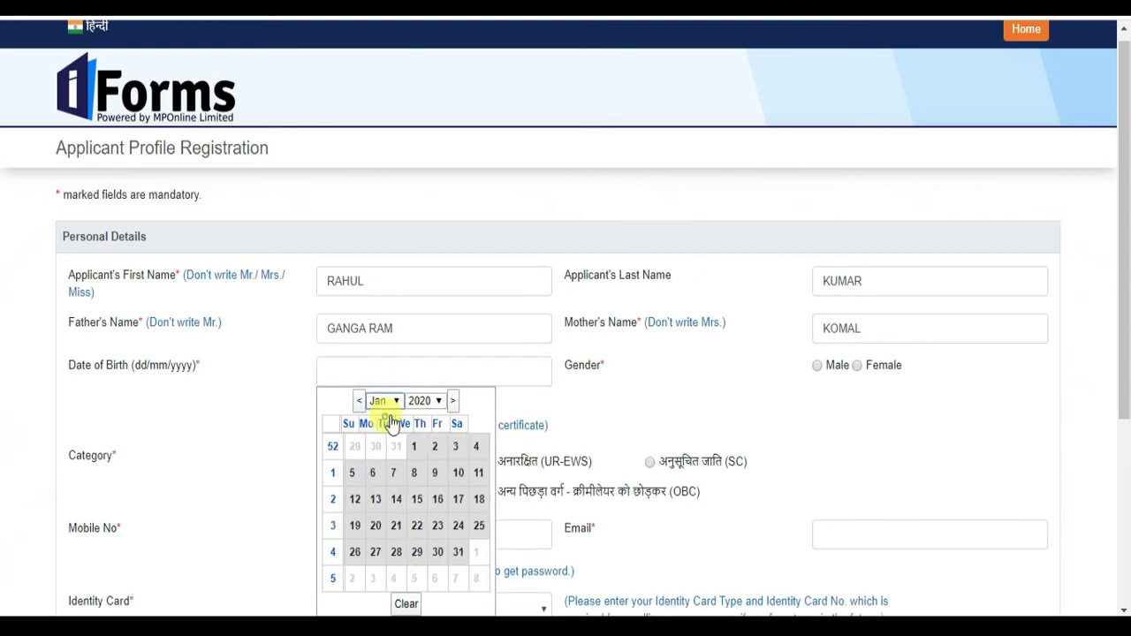
- Set the date of birth to 01/01/1997
{"action": "key", "text": "Home"}
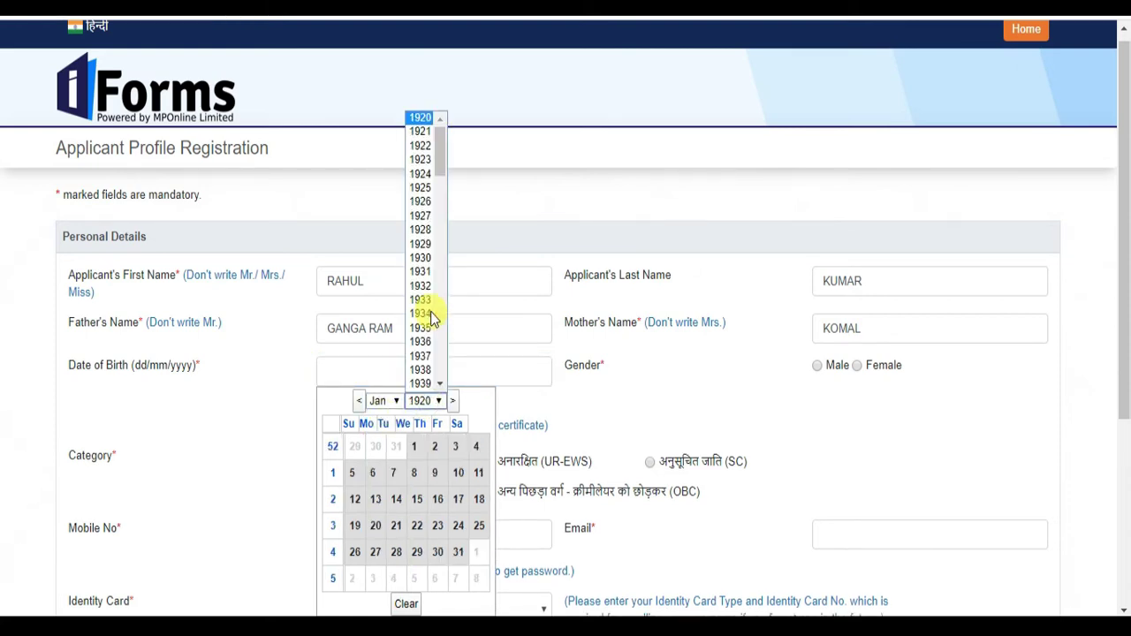
{"action": "type", "text": "1997"}
{"action": "key", "text": "Return"}
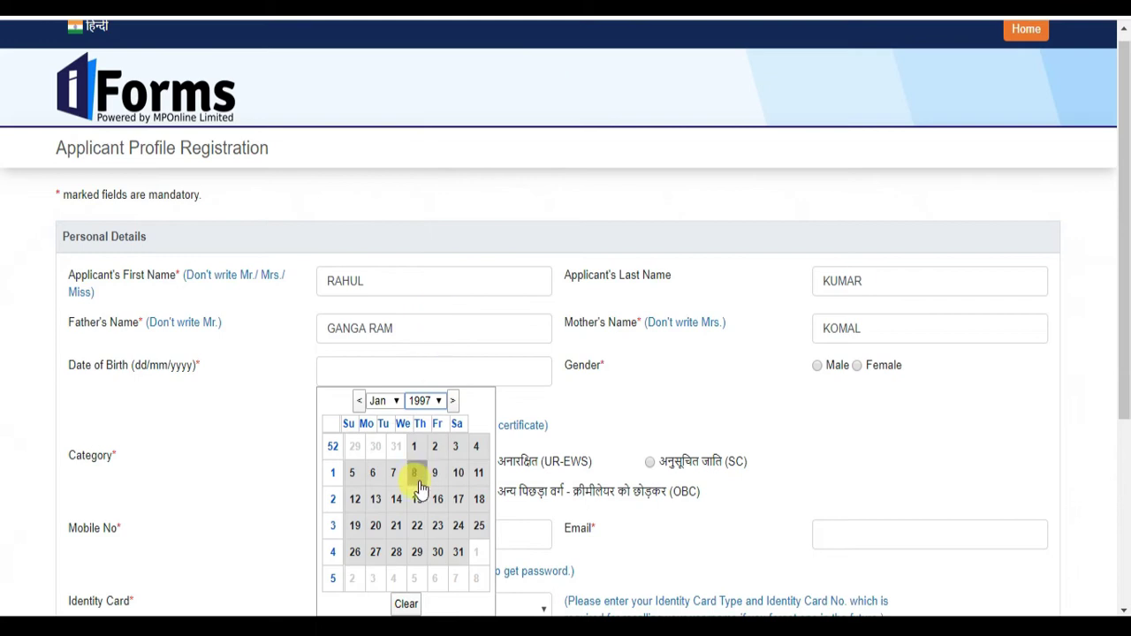
{"action": "left_click", "coordinate": [416, 446]}
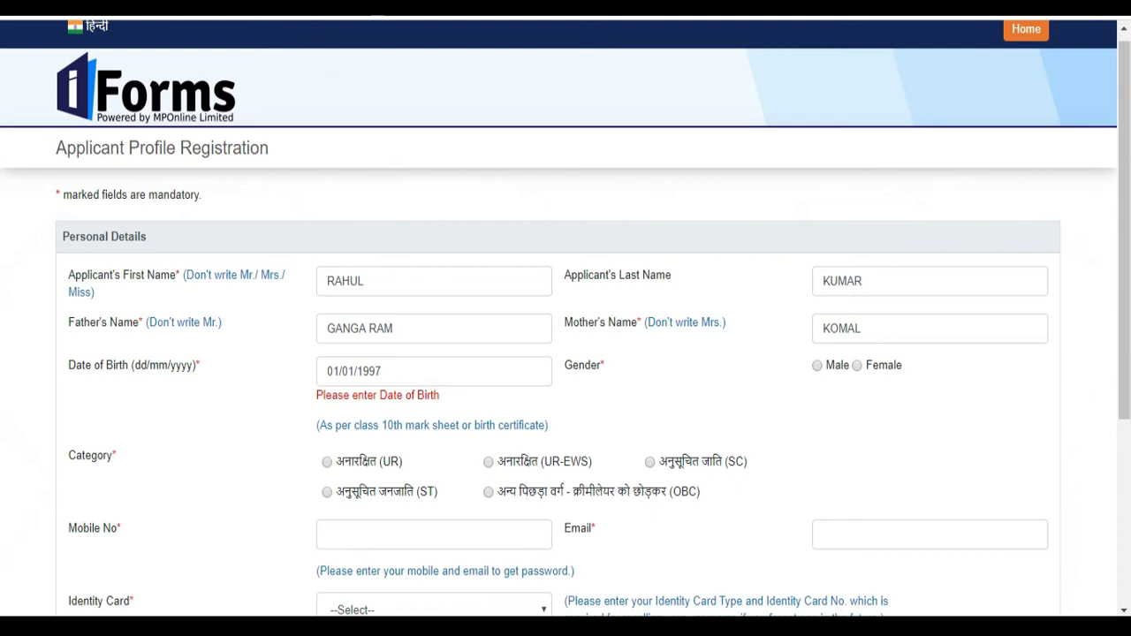
- Check the minimum and maximum age limits on the recruitment notice tab
{"action": "left_click", "coordinate": [106, 8]}
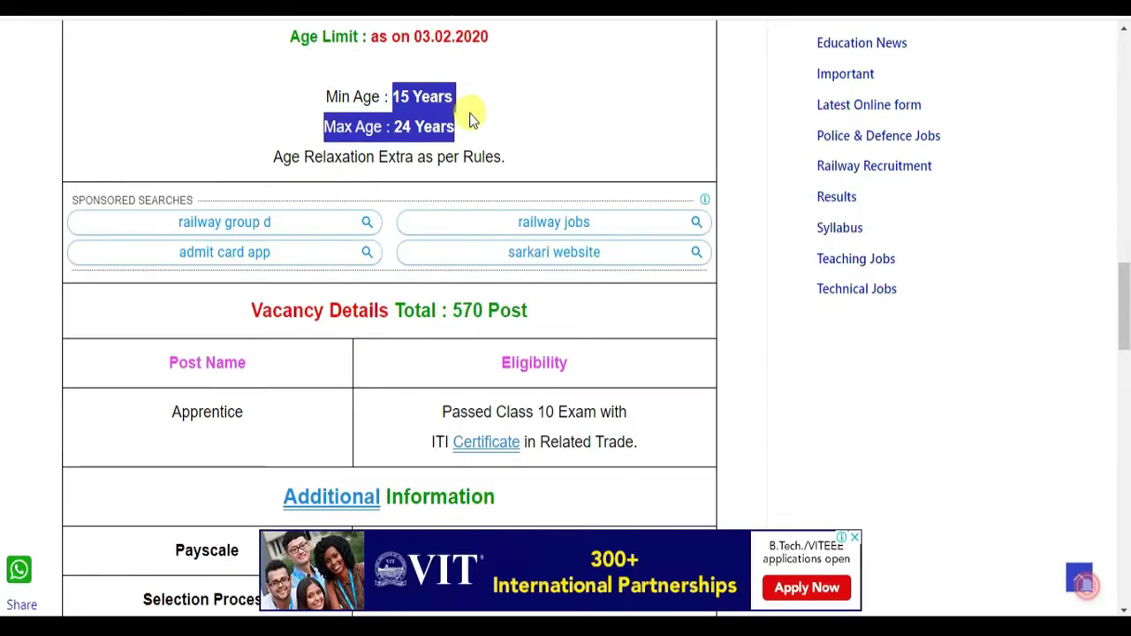
{"action": "scroll", "coordinate": [480, 177], "scroll_direction": "up", "scroll_amount": 1}
{"action": "left_click", "coordinate": [534, 189]}
{"action": "left_click_drag", "start_coordinate": [394, 188], "coordinate": [465, 228]}
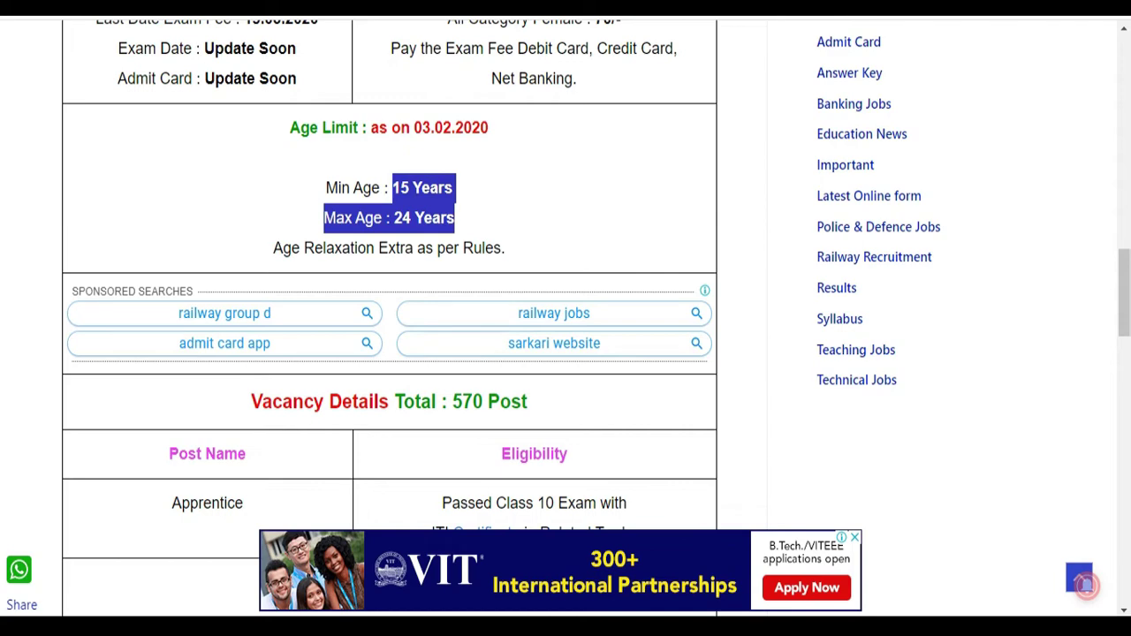
{"action": "key", "text": "ctrl+Tab"}
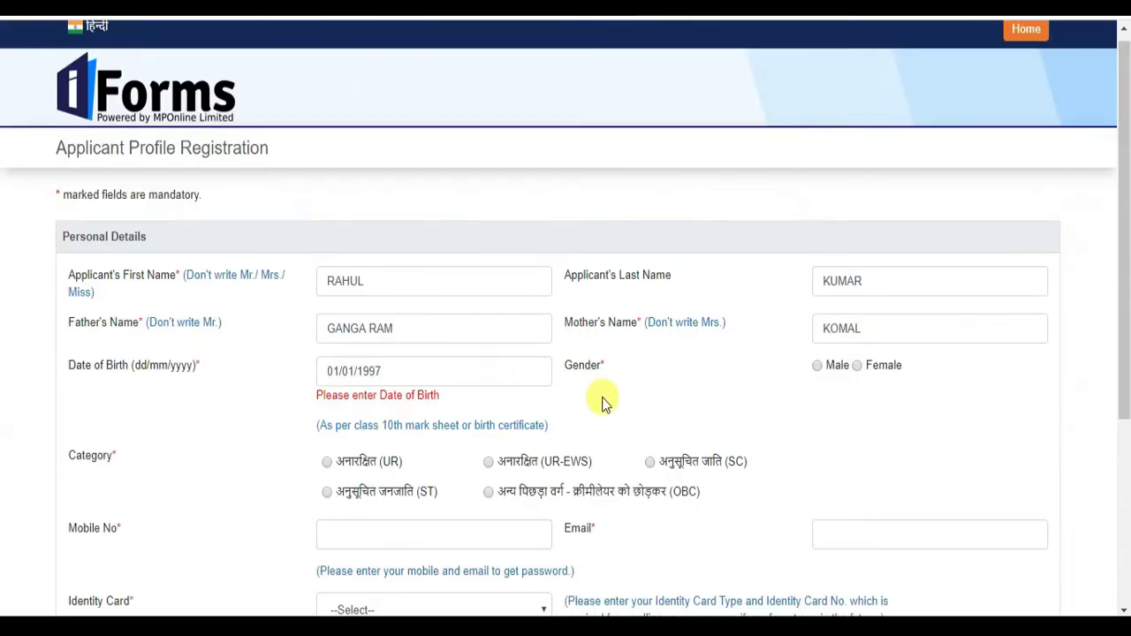
- Change the date of birth to 01/01/1999
{"action": "left_click", "coordinate": [424, 372]}
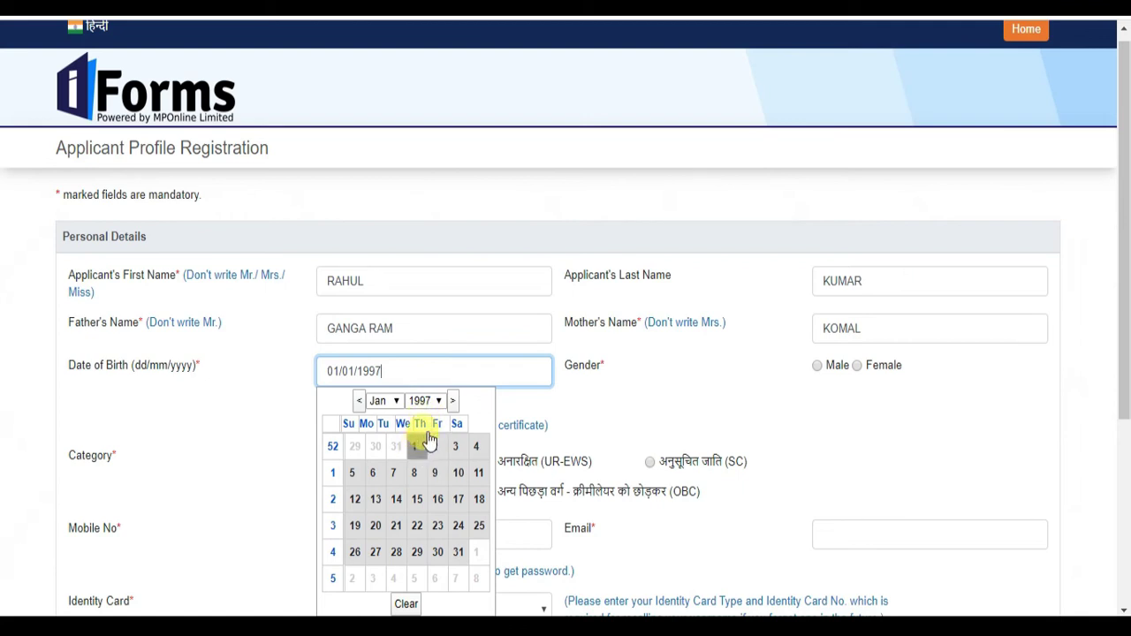
{"action": "left_click", "coordinate": [429, 401]}
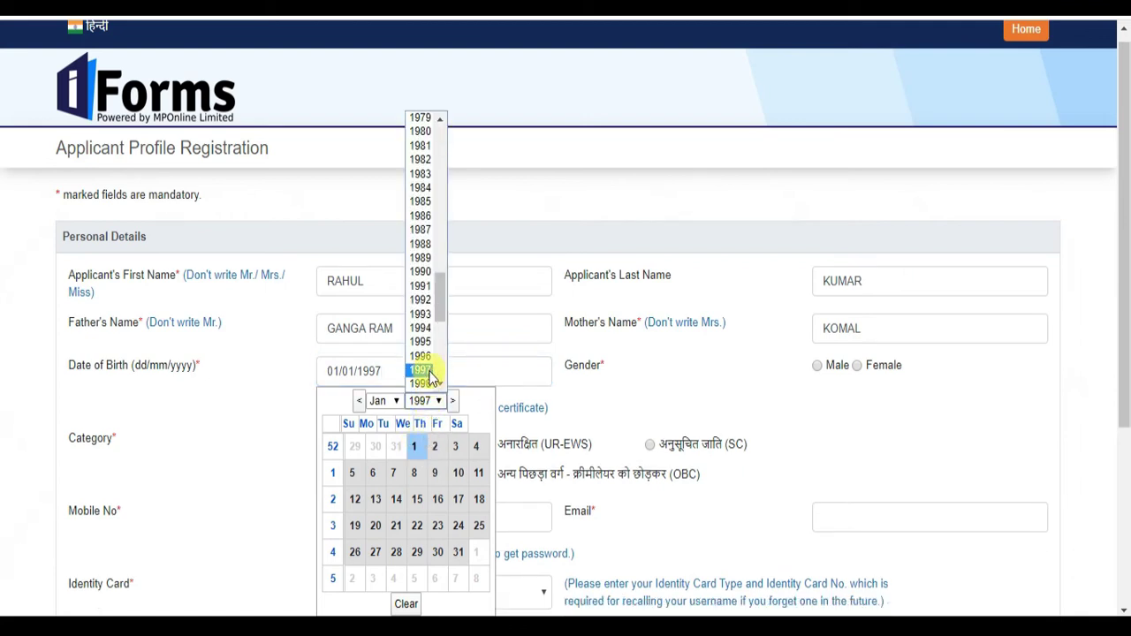
{"action": "scroll", "coordinate": [426, 373], "scroll_direction": "down", "scroll_amount": 4}
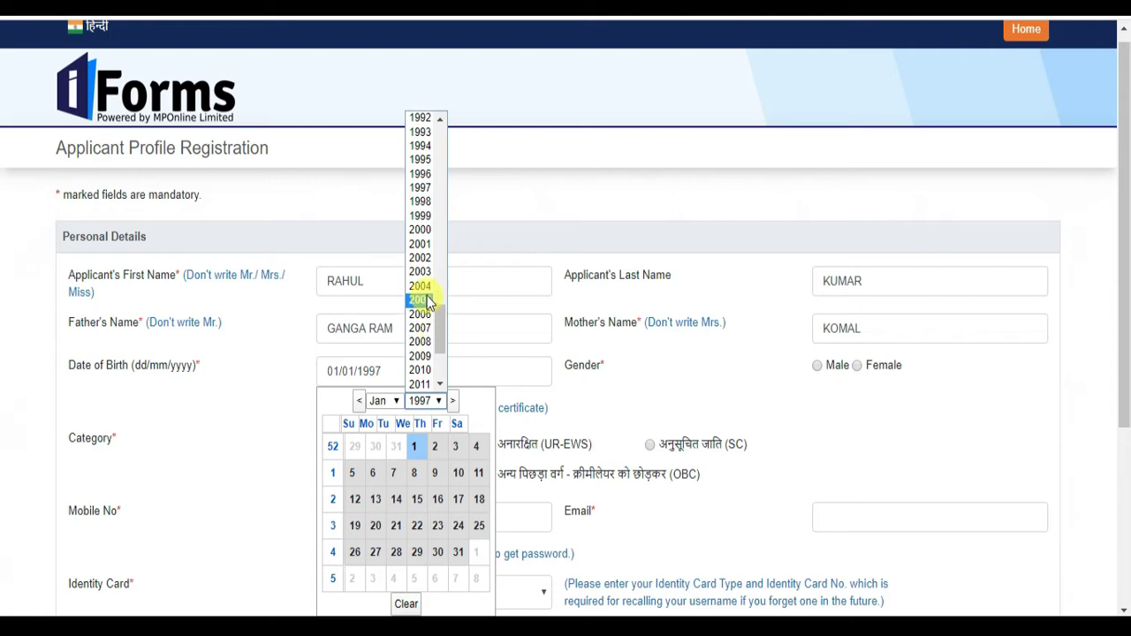
{"action": "left_click", "coordinate": [422, 217]}
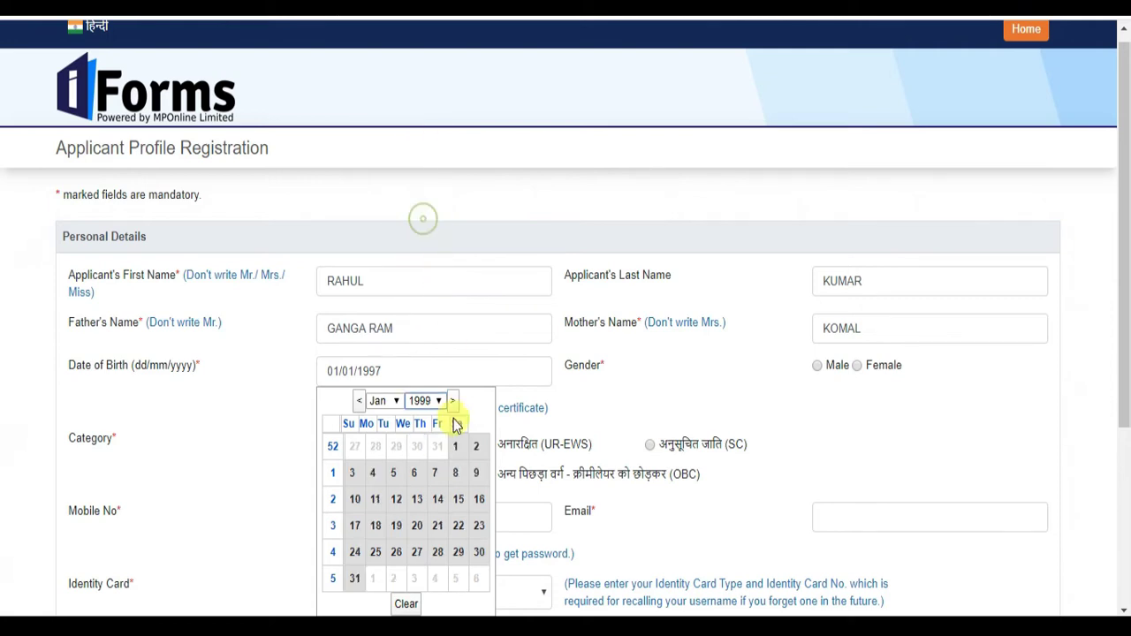
{"action": "left_click", "coordinate": [455, 446]}
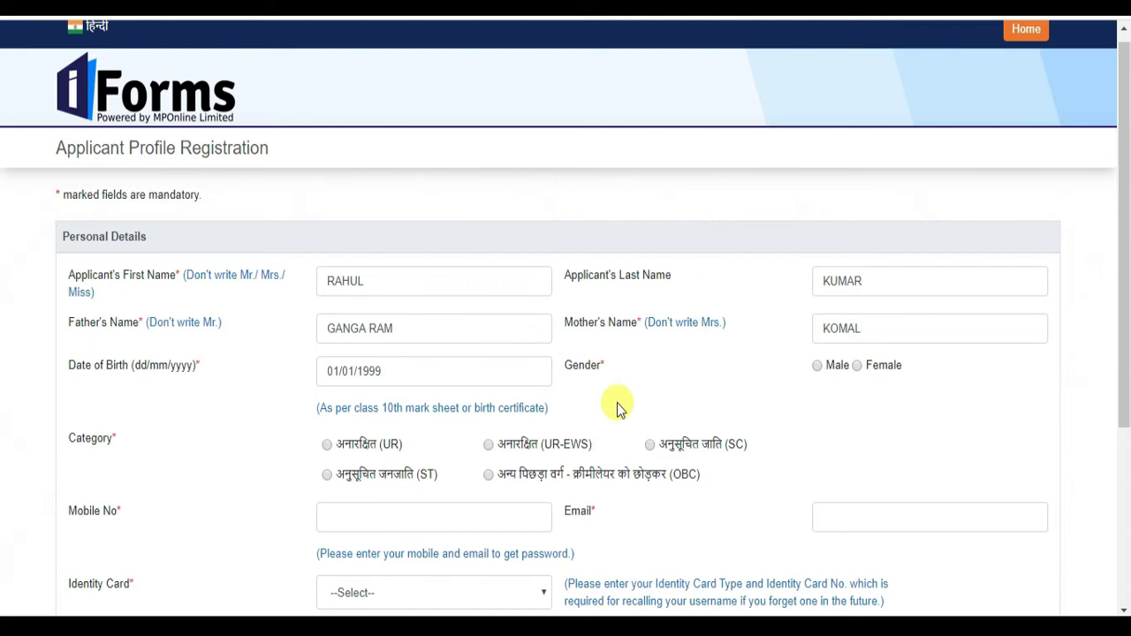
- Select Male as gender and UR (unreserved) as category
{"action": "left_click", "coordinate": [817, 366]}
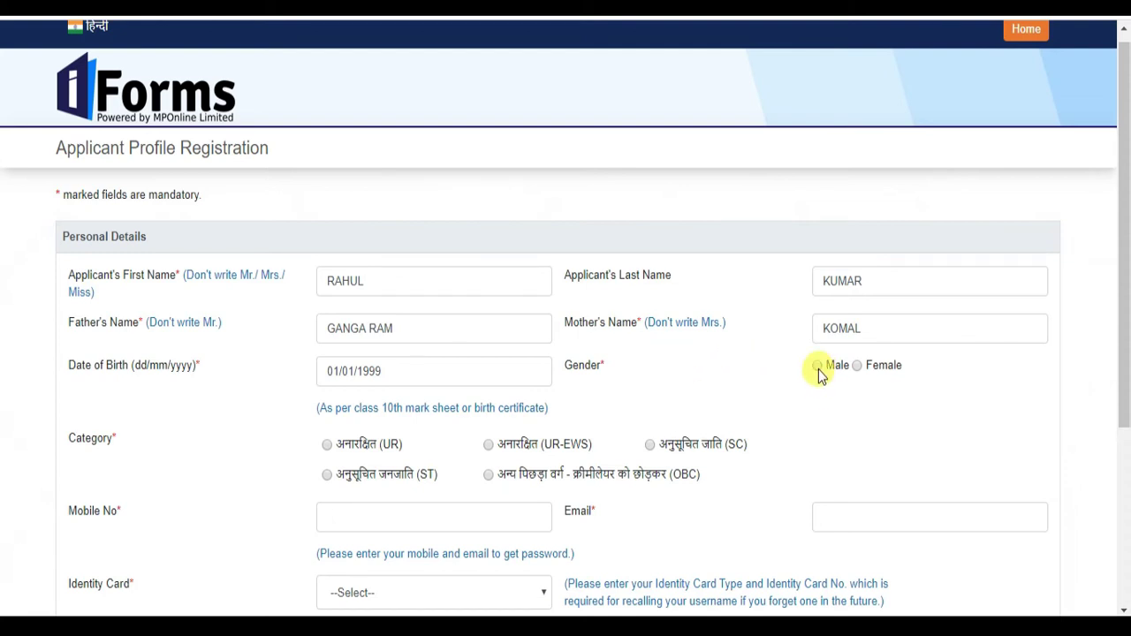
{"action": "scroll", "coordinate": [751, 361], "scroll_direction": "down", "scroll_amount": 1}
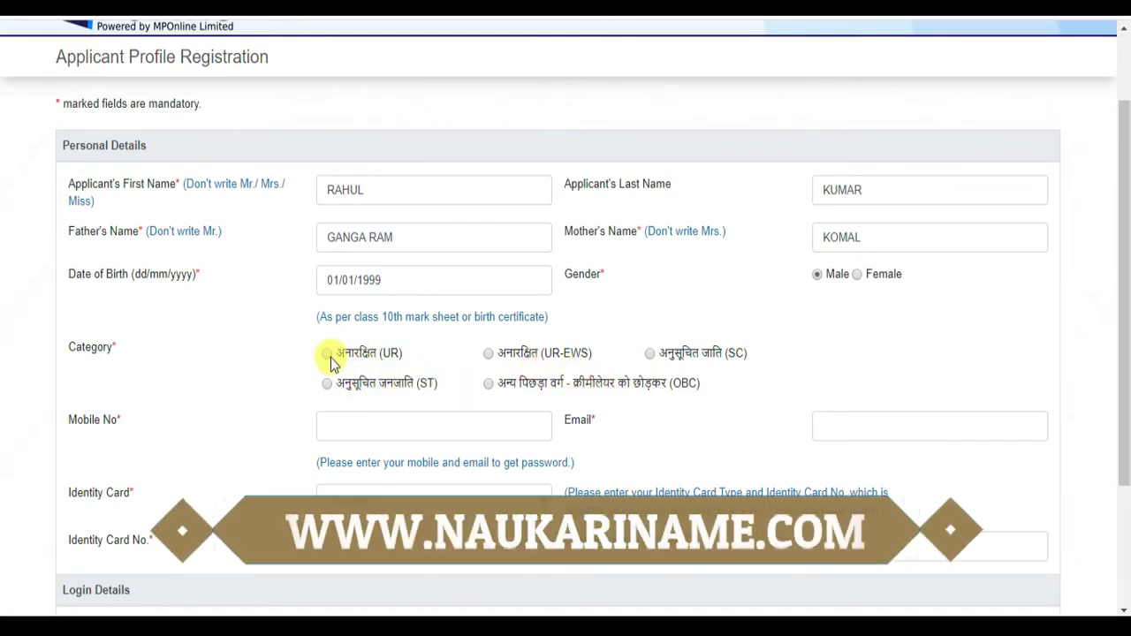
{"action": "left_click", "coordinate": [329, 354]}
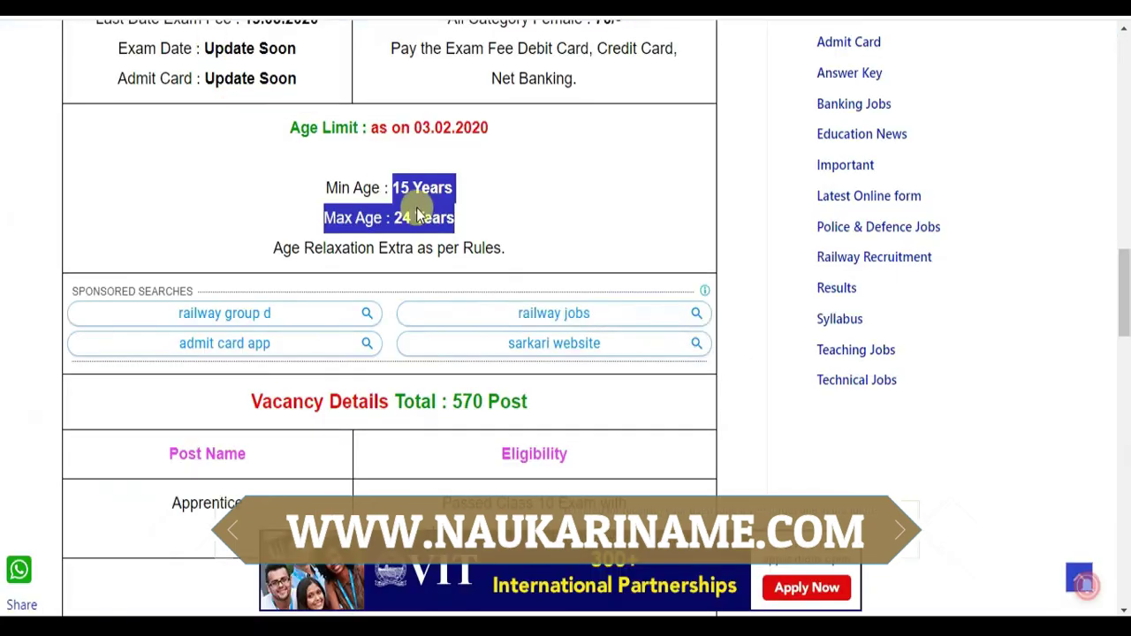
- Check the application fee amounts in the recruitment notice
{"action": "scroll", "coordinate": [454, 256], "scroll_direction": "up", "scroll_amount": 5}
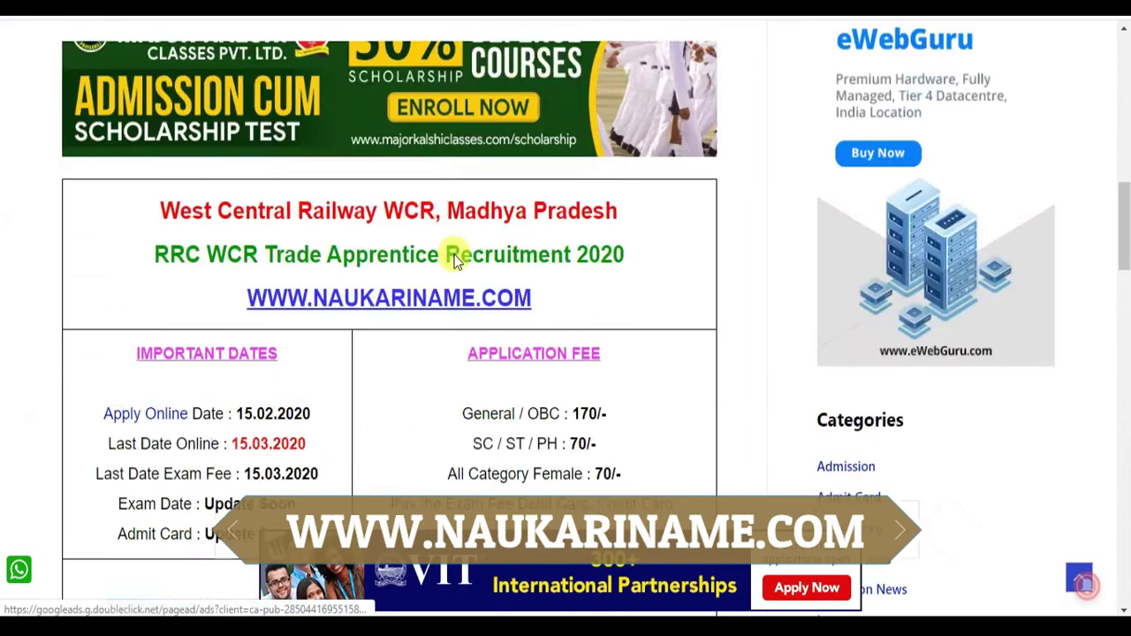
{"action": "scroll", "coordinate": [483, 274], "scroll_direction": "down", "scroll_amount": 2}
{"action": "left_click_drag", "start_coordinate": [458, 217], "coordinate": [652, 305]}
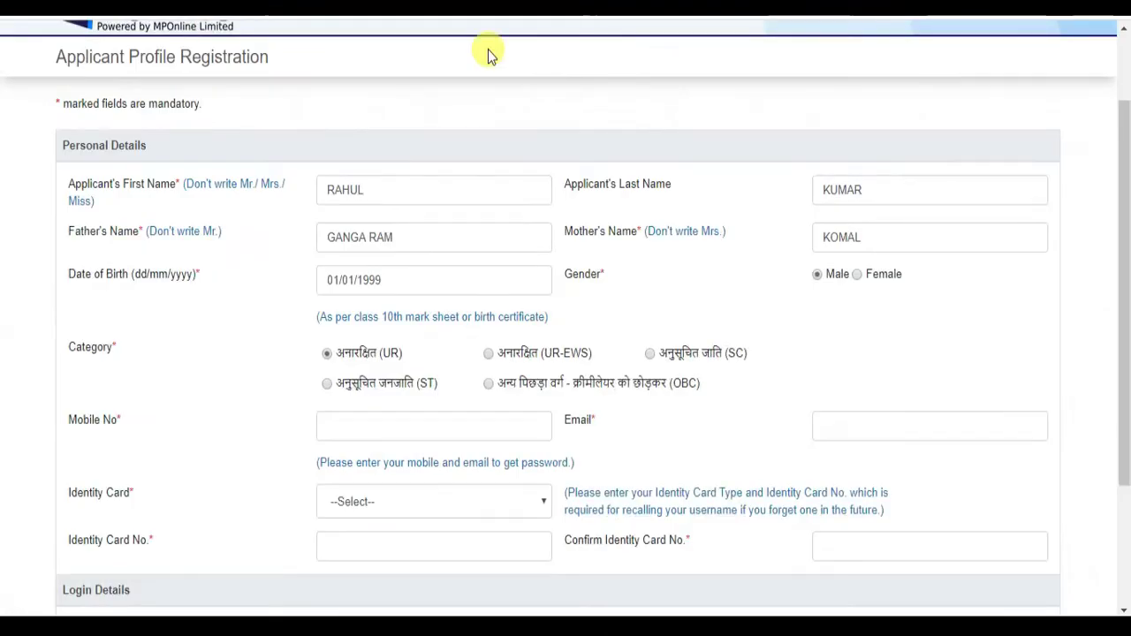
{"action": "scroll", "coordinate": [575, 245], "scroll_direction": "down", "scroll_amount": 2}
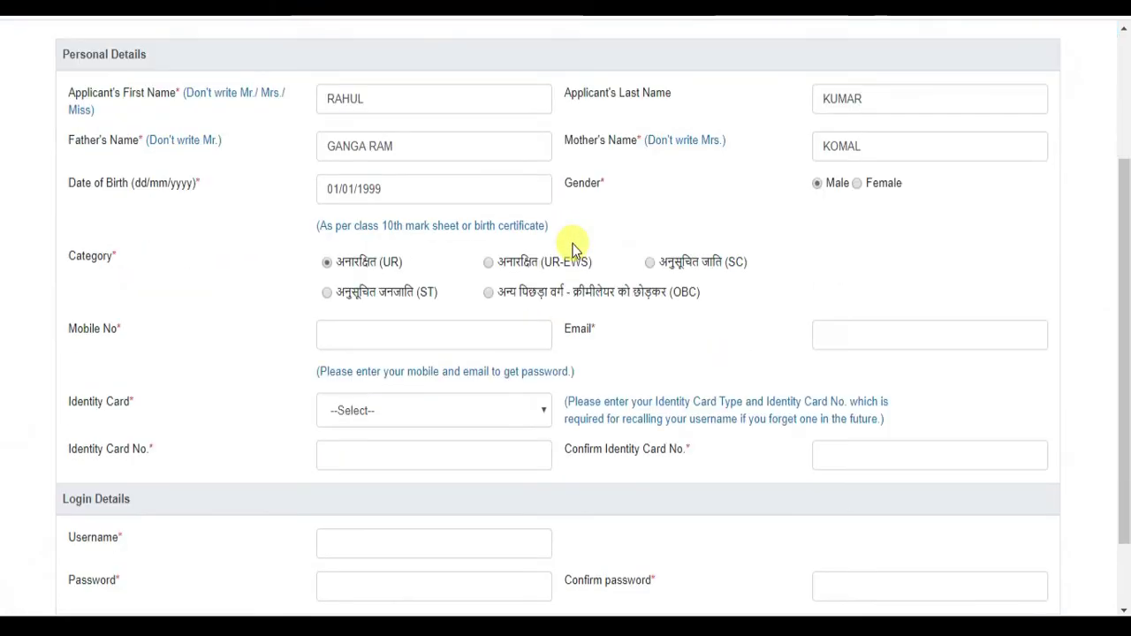
- Enter the applicant's mobile number and e-mail address
{"action": "left_click", "coordinate": [417, 325]}
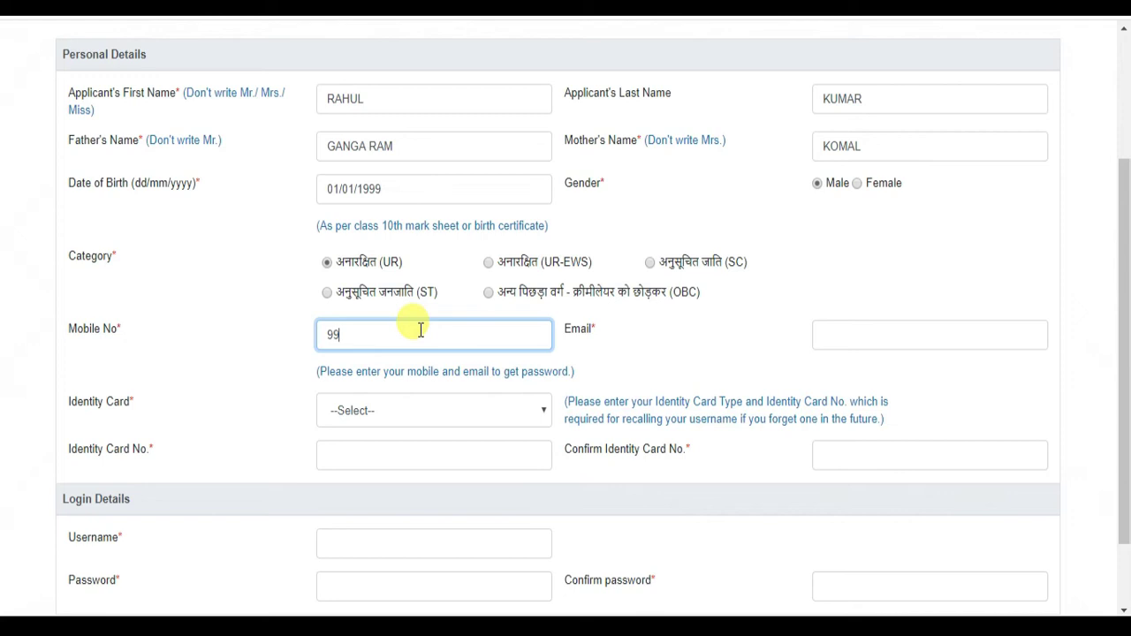
{"action": "type", "text": "9999999999"}
{"action": "left_click", "coordinate": [857, 332]}
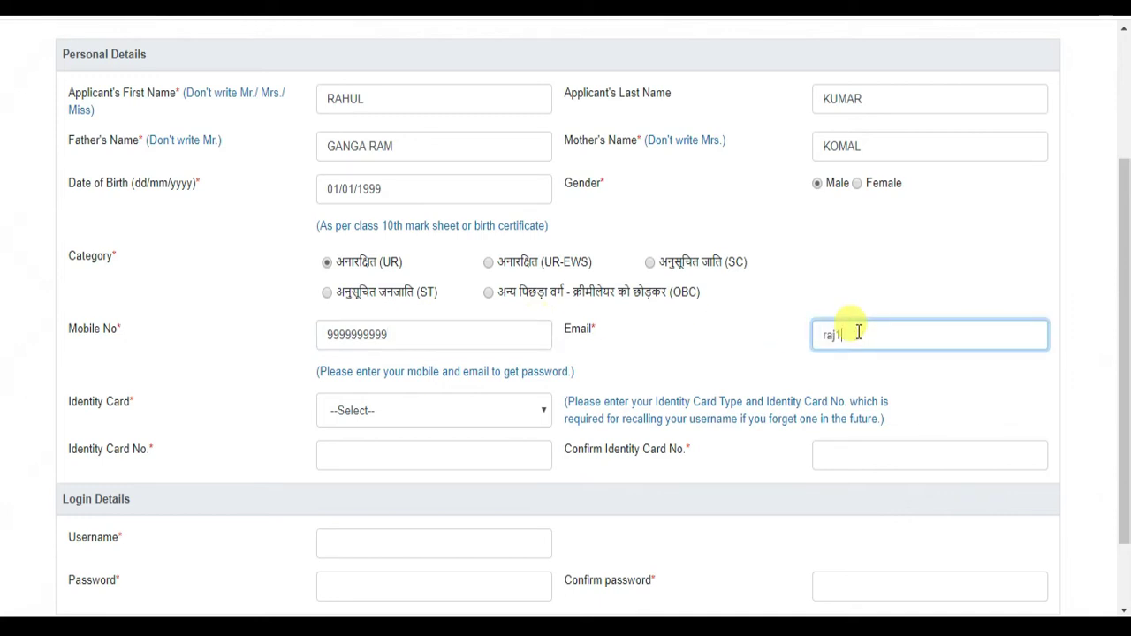
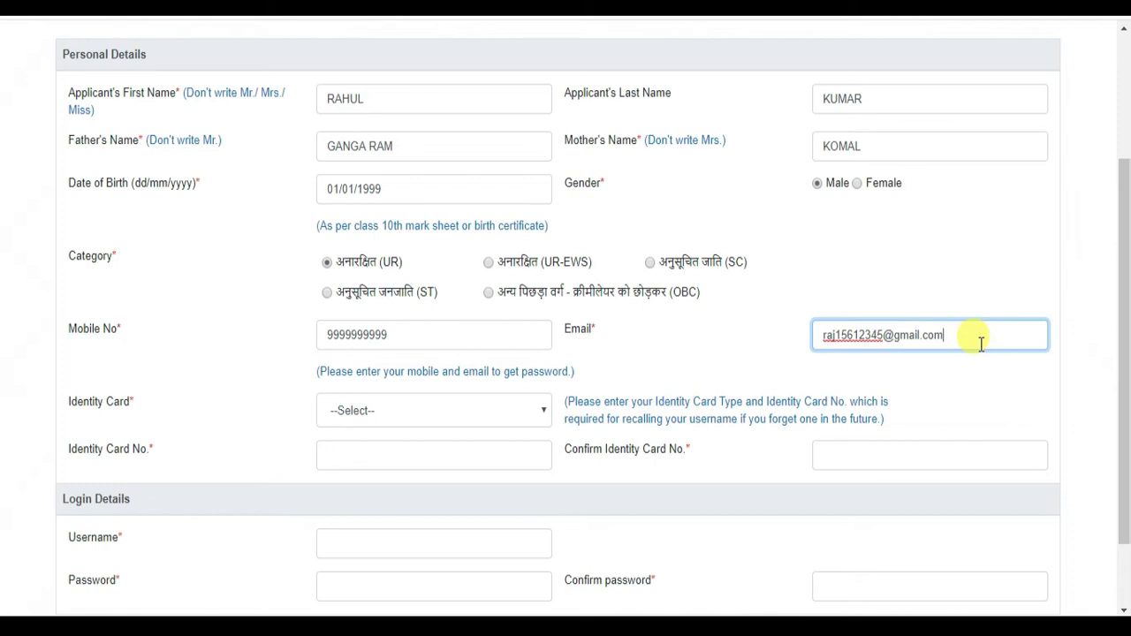
{"action": "left_click", "coordinate": [691, 358]}
{"action": "scroll", "coordinate": [689, 358], "scroll_direction": "down", "scroll_amount": 1}
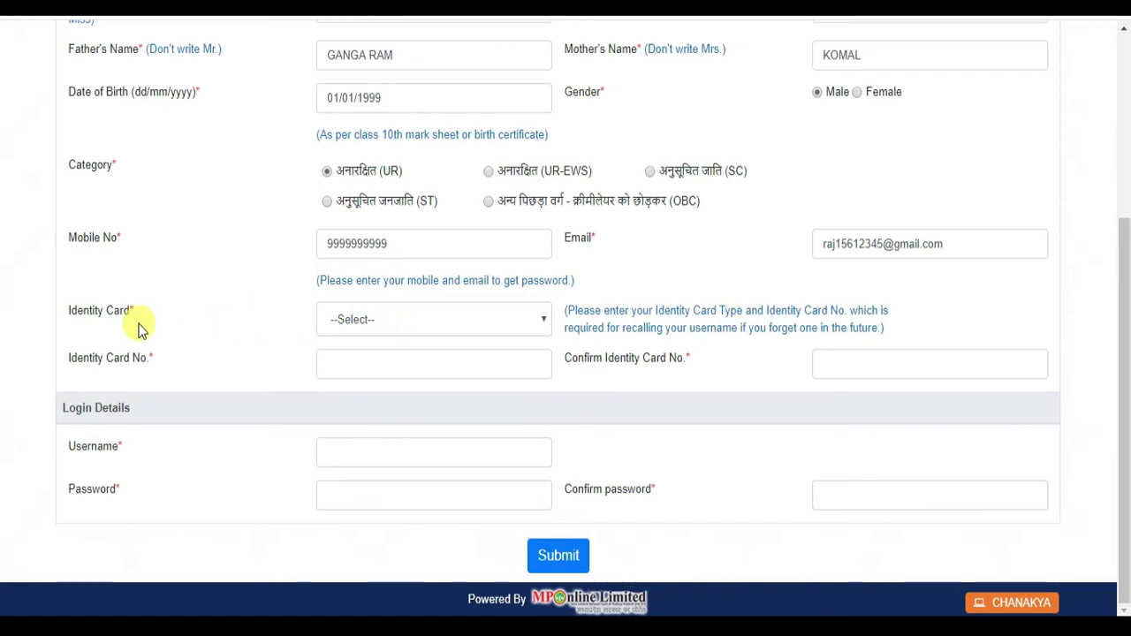
- Choose Voter Id as the identity card type, then enter and confirm the card number
{"action": "left_click", "coordinate": [409, 324]}
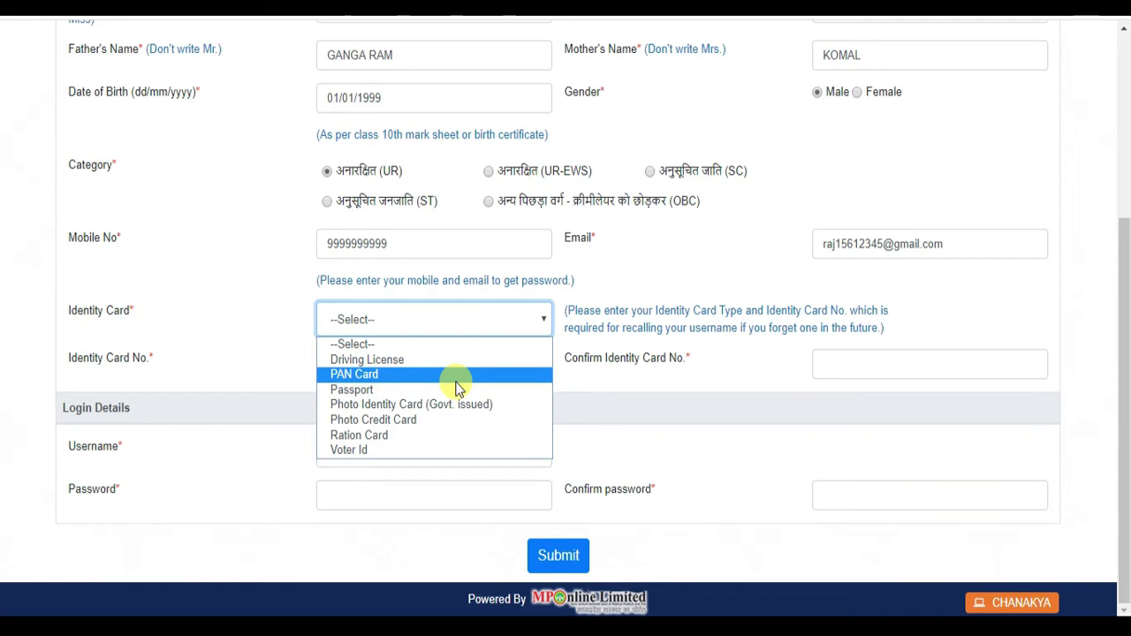
{"action": "left_click", "coordinate": [456, 446]}
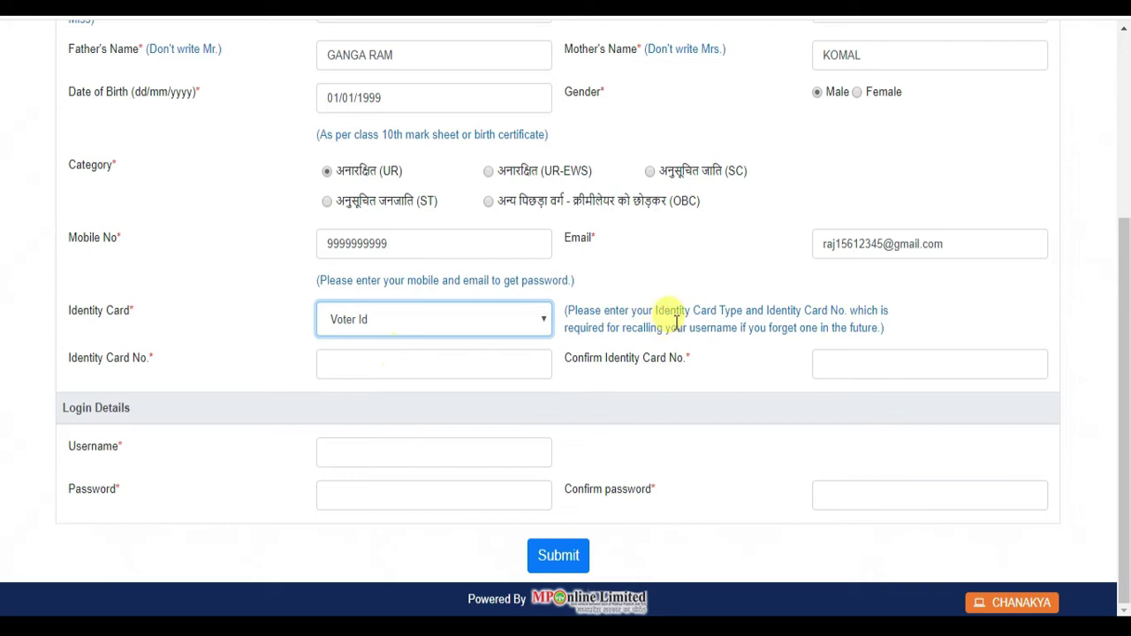
{"action": "left_click", "coordinate": [421, 359]}
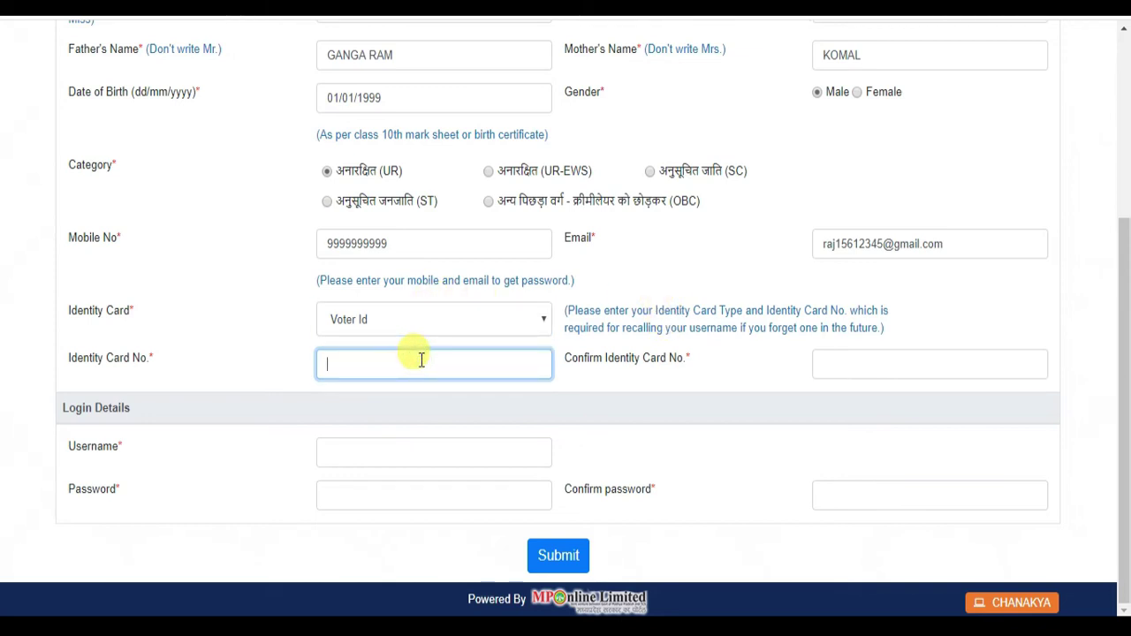
{"action": "left_click", "coordinate": [840, 364]}
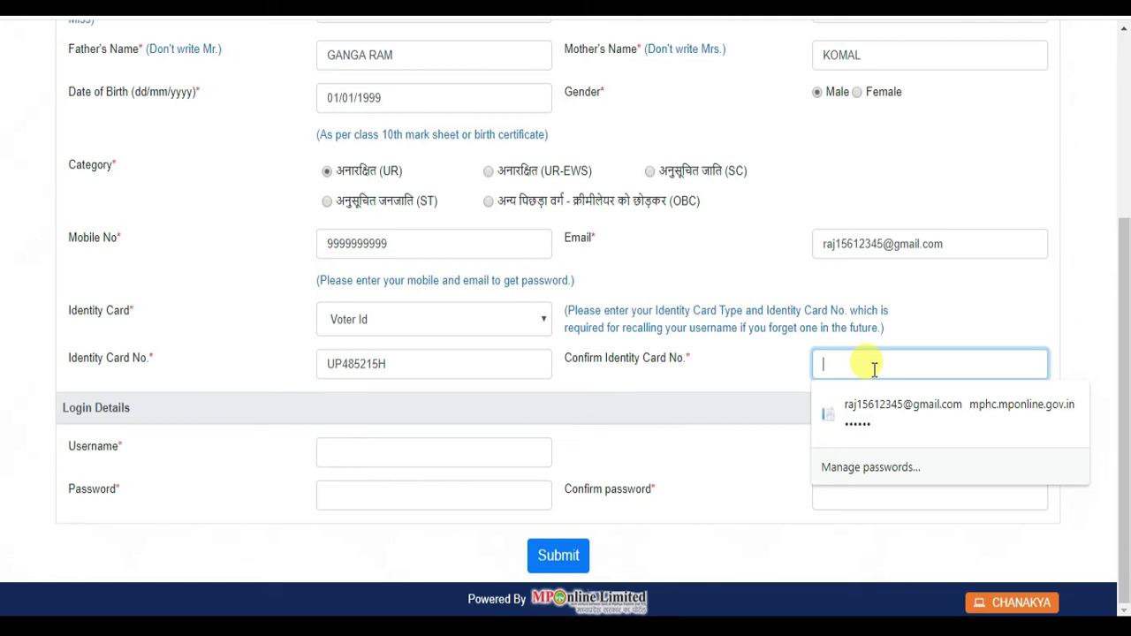
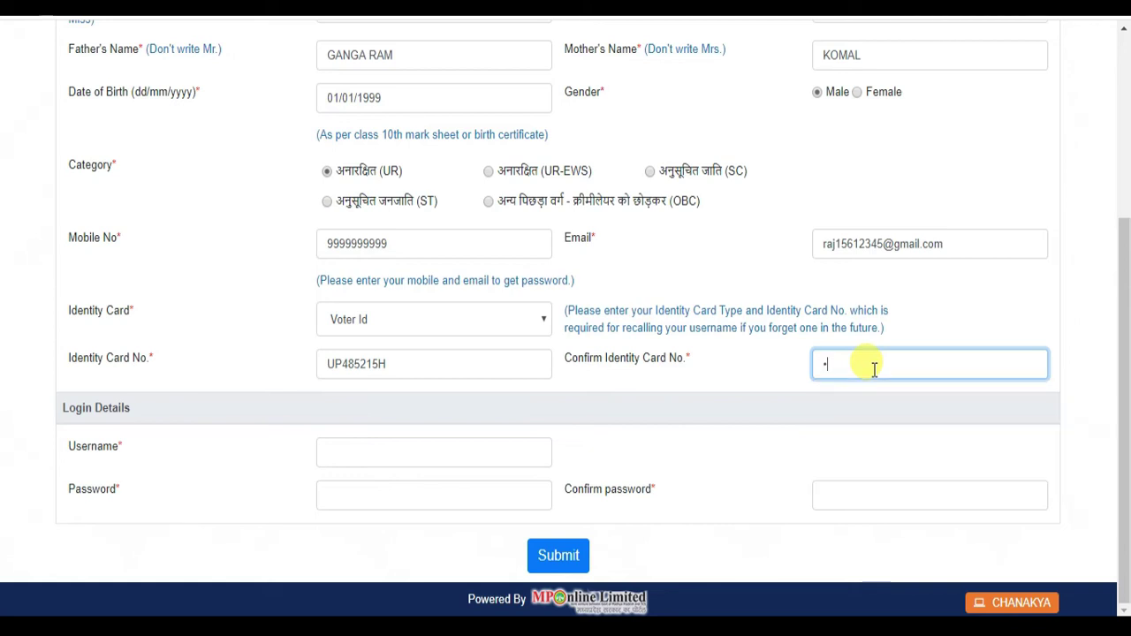
{"action": "left_click", "coordinate": [761, 374]}
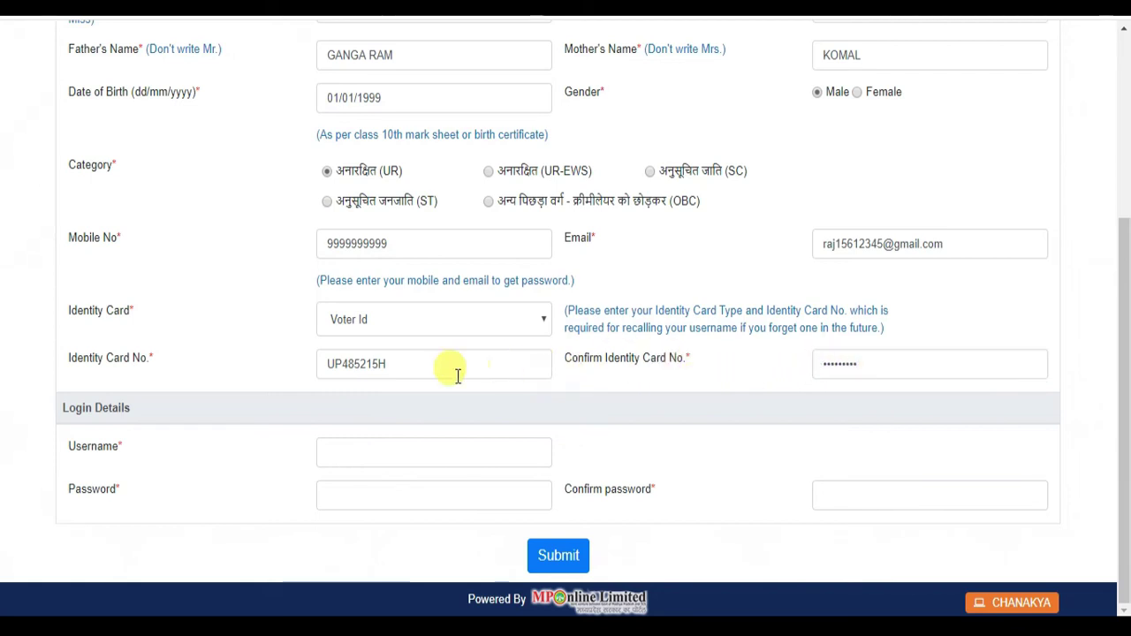
- Copy the entered identity card number with Ctrl+C
{"action": "left_click_drag", "start_coordinate": [410, 365], "coordinate": [298, 362]}
{"action": "key", "text": "ctrl+c"}
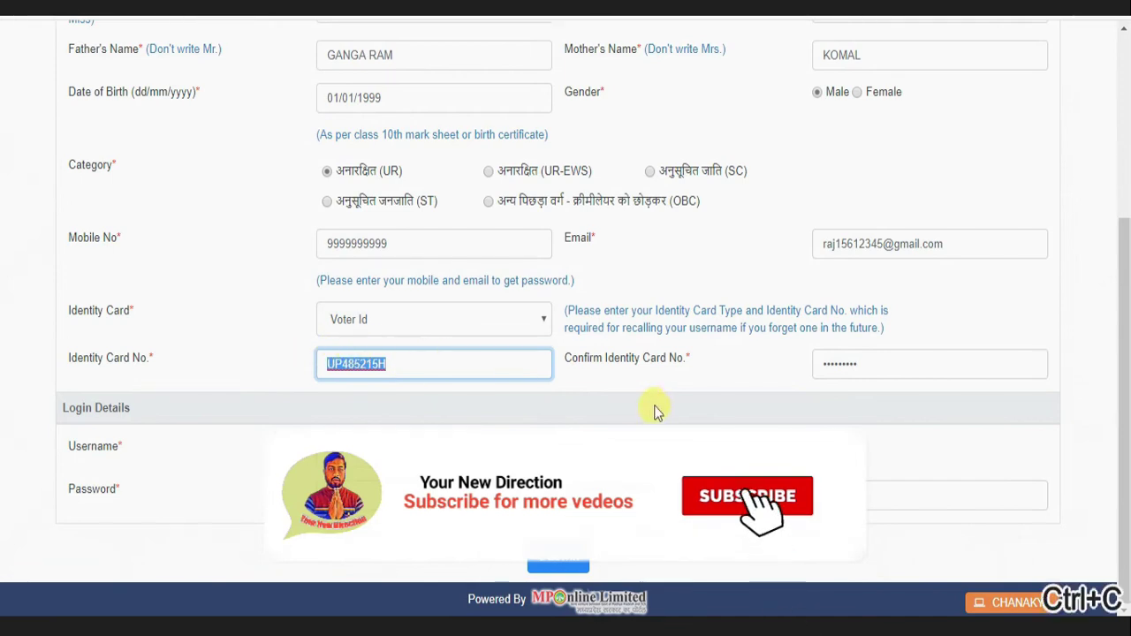
{"action": "left_click", "coordinate": [645, 386]}
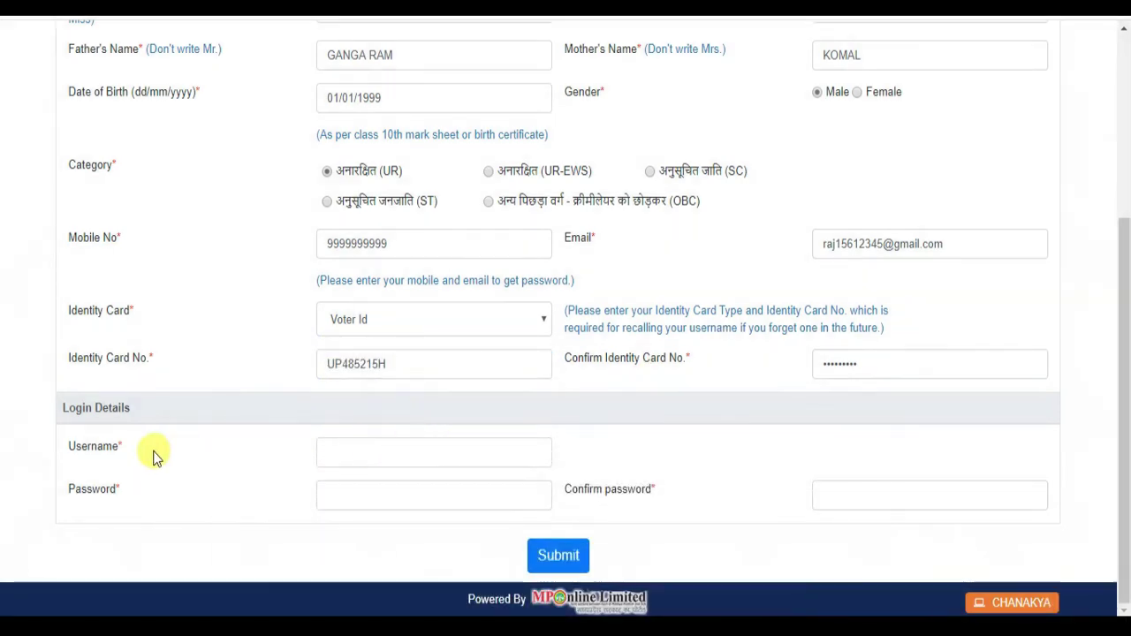
- Enter a username, then the account password and its confirmation, in Login Details
{"action": "left_click", "coordinate": [405, 456]}
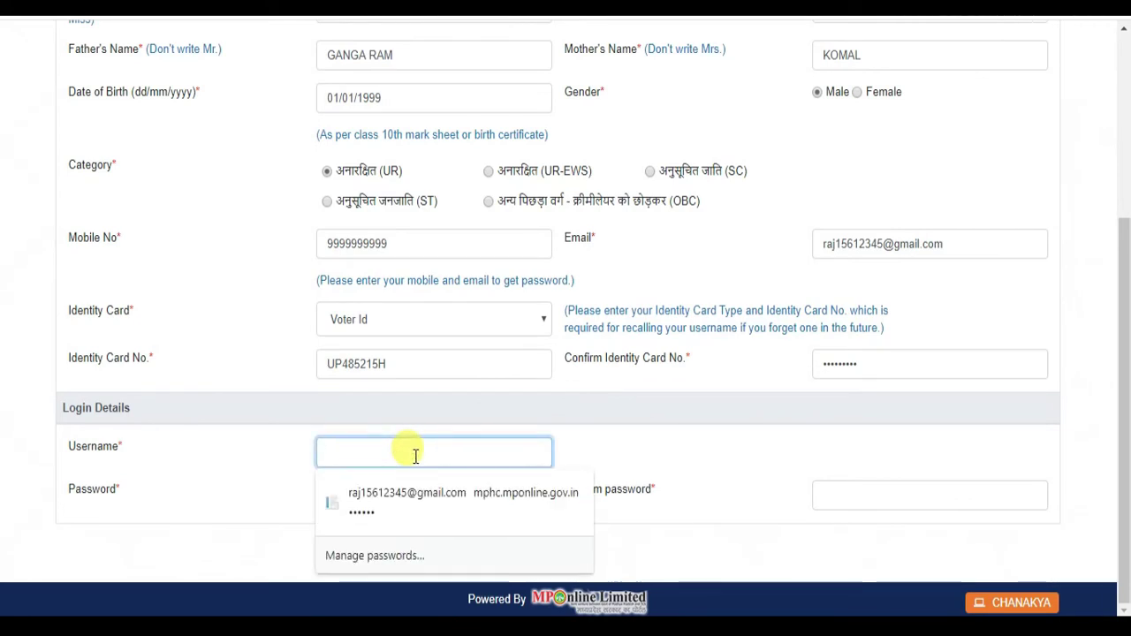
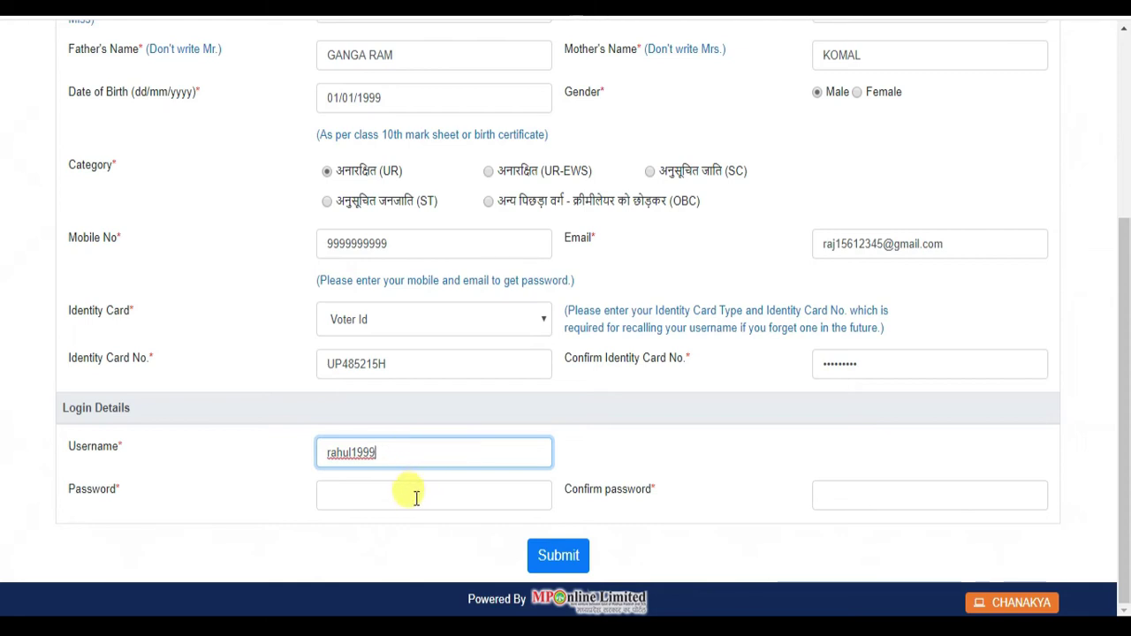
{"action": "left_click", "coordinate": [400, 494]}
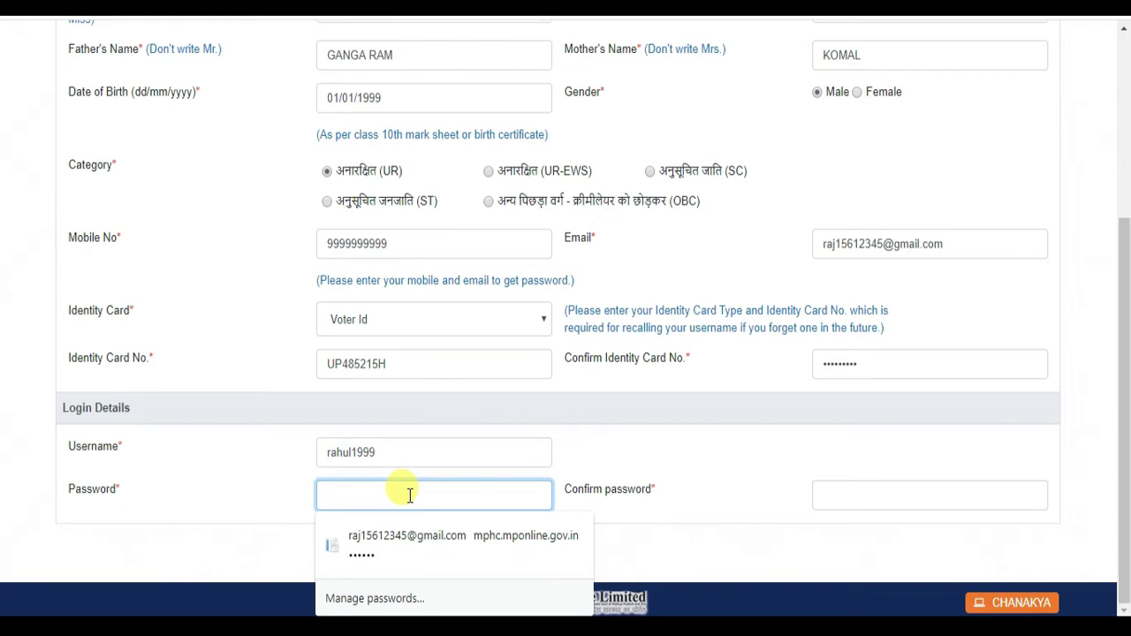
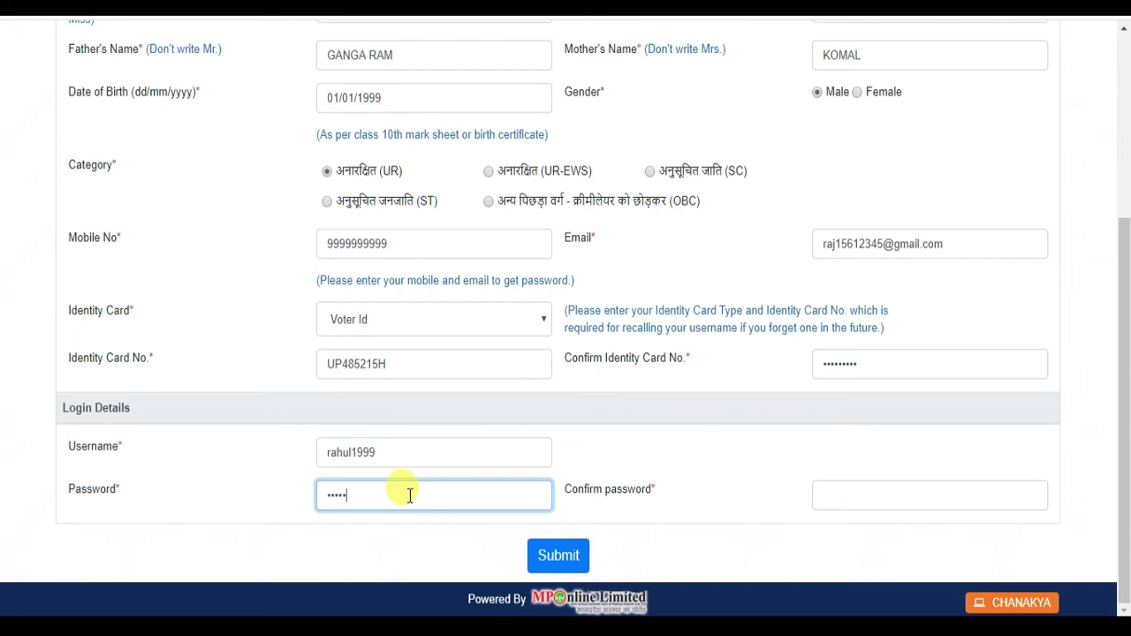
{"action": "left_click", "coordinate": [892, 500]}
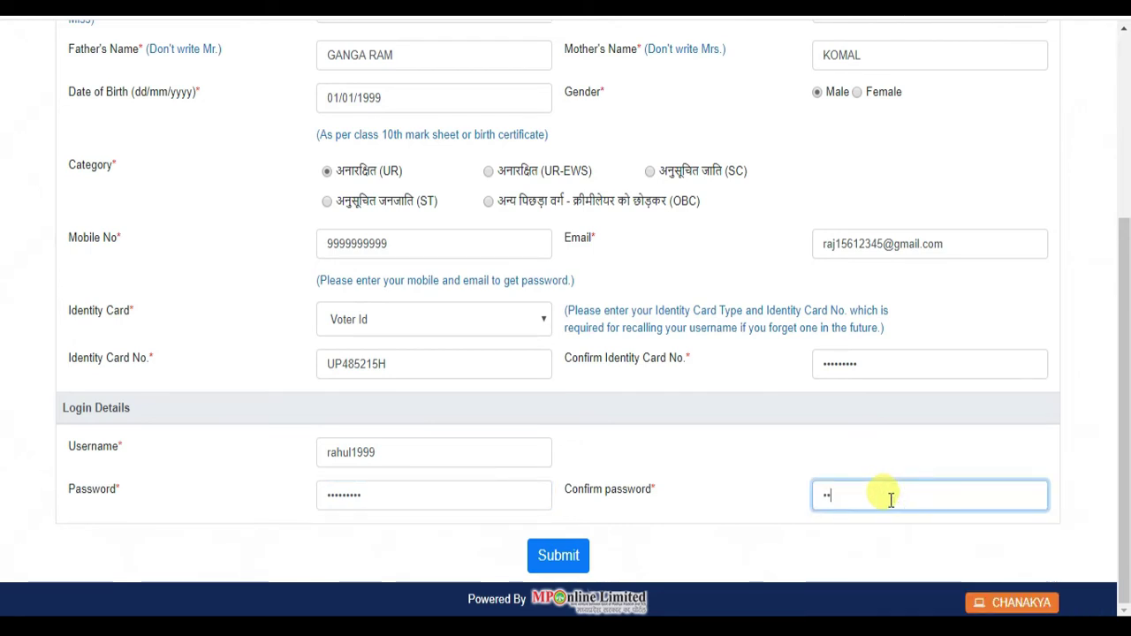
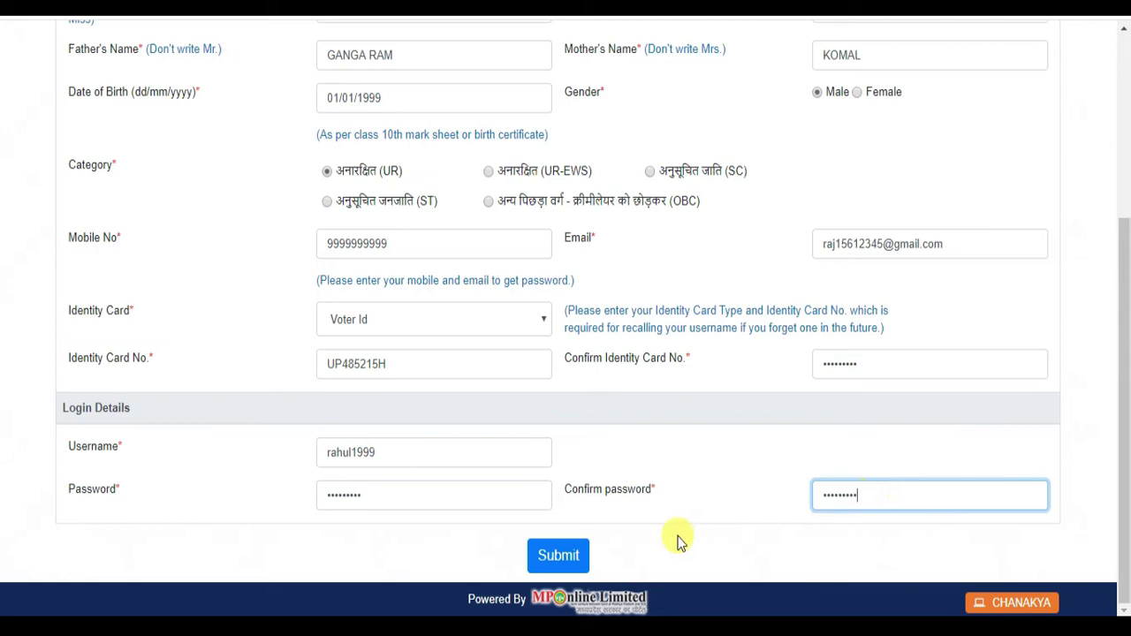
{"action": "left_click", "coordinate": [694, 515]}
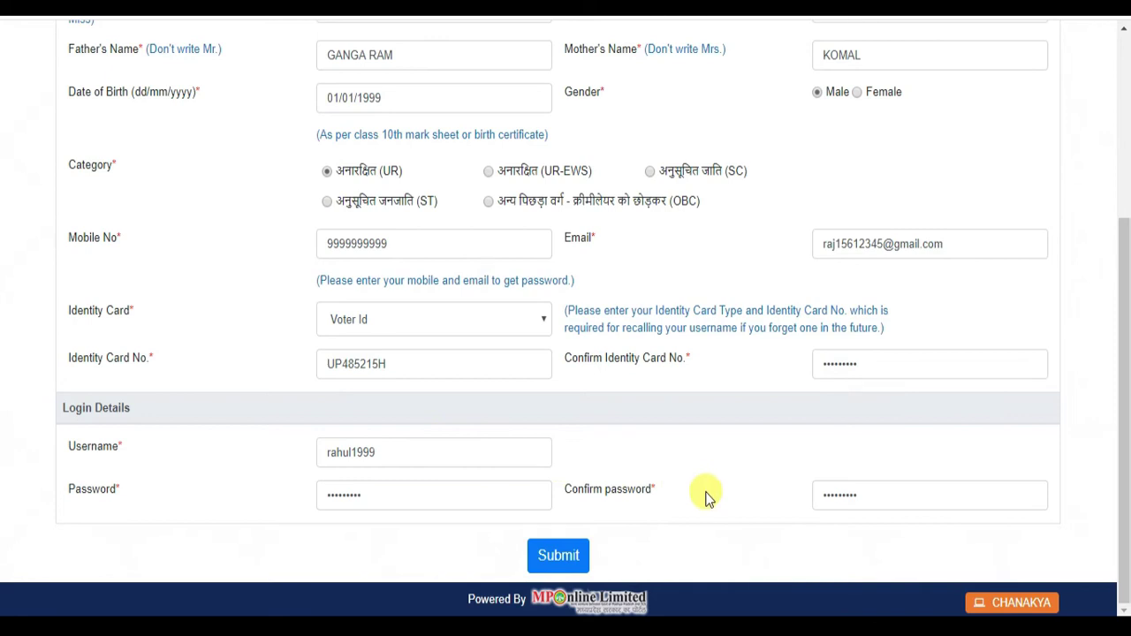
{"action": "scroll", "coordinate": [706, 498], "scroll_direction": "up", "scroll_amount": 3}
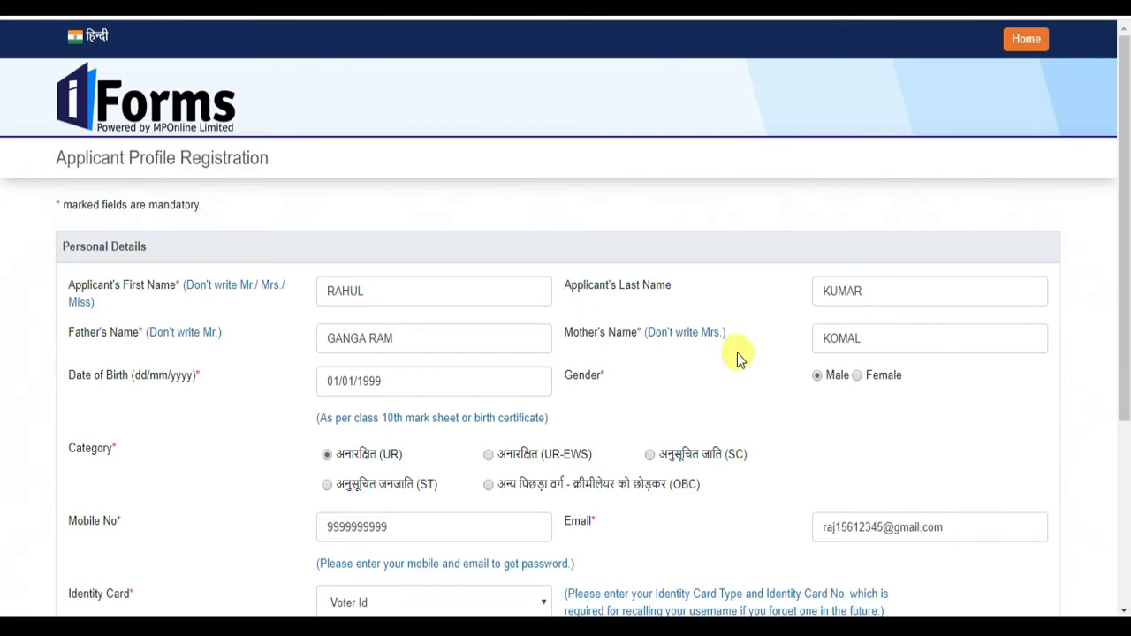
{"action": "scroll", "coordinate": [737, 352], "scroll_direction": "down", "scroll_amount": 3}
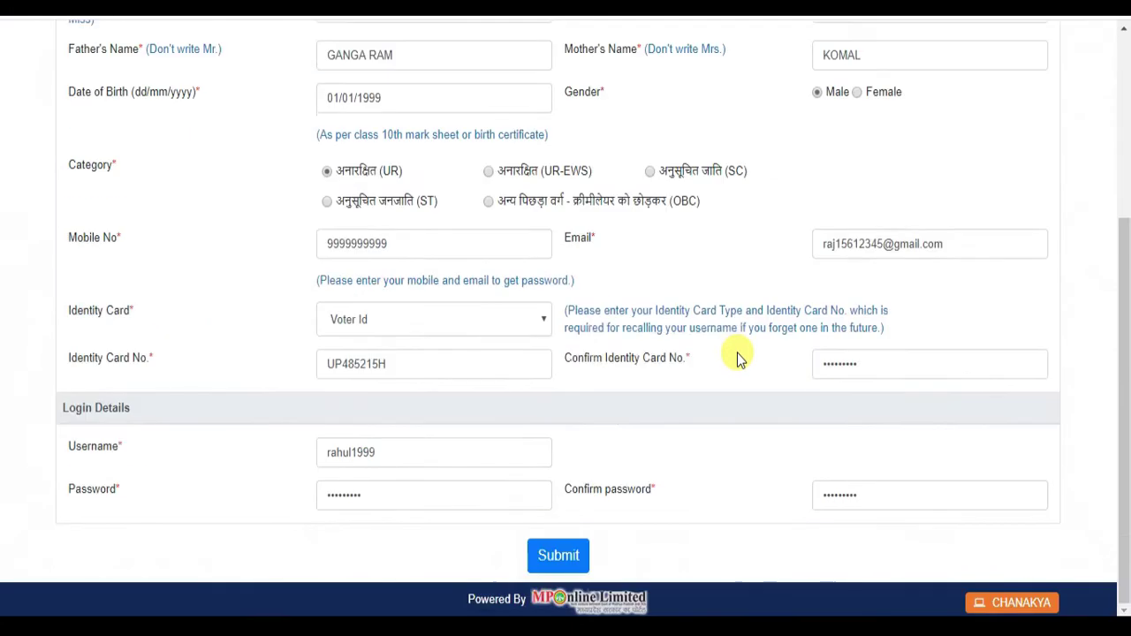
- Submit the registration and let Chrome save the new login
{"action": "left_click", "coordinate": [558, 555]}
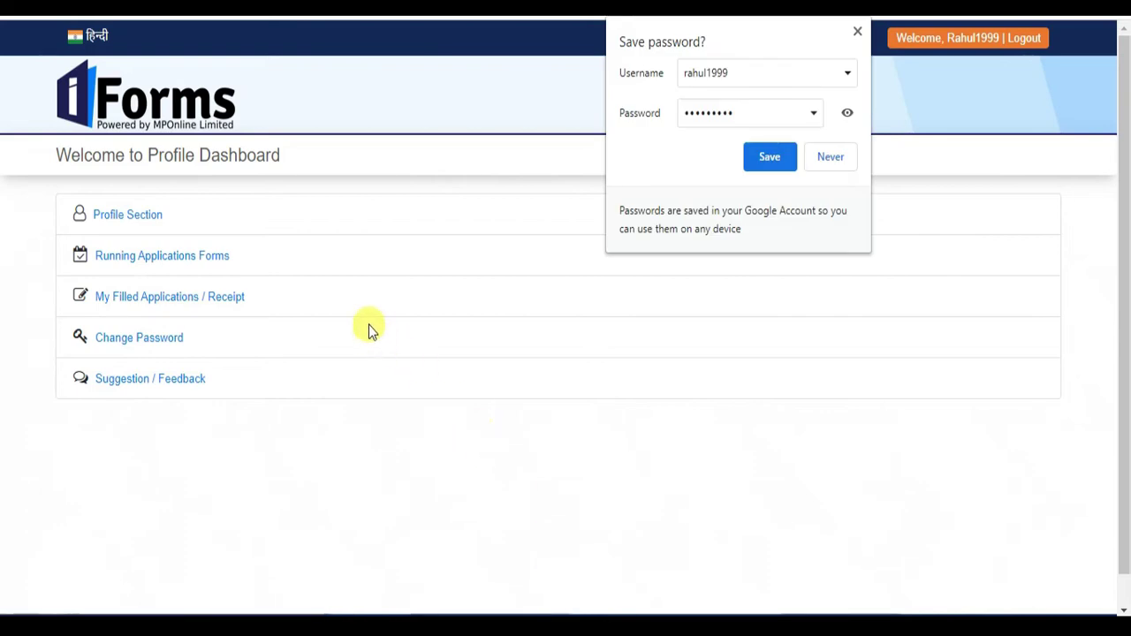
{"action": "left_click", "coordinate": [775, 158]}
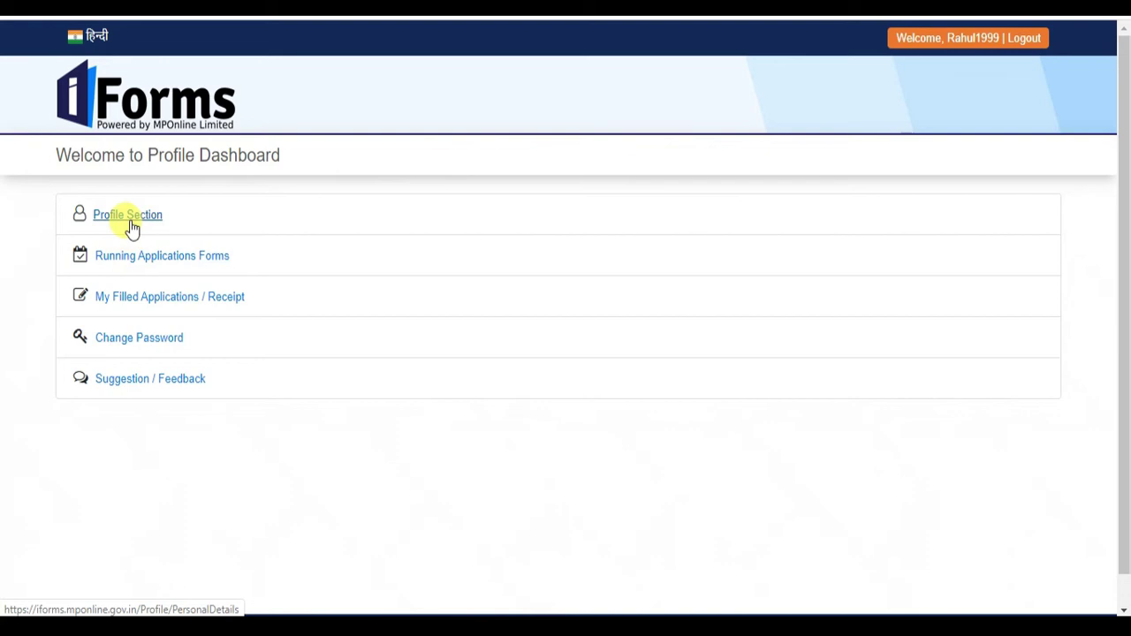
- Go to the applicant's Profile Section from the iForms Profile Dashboard
{"action": "left_click", "coordinate": [129, 226]}
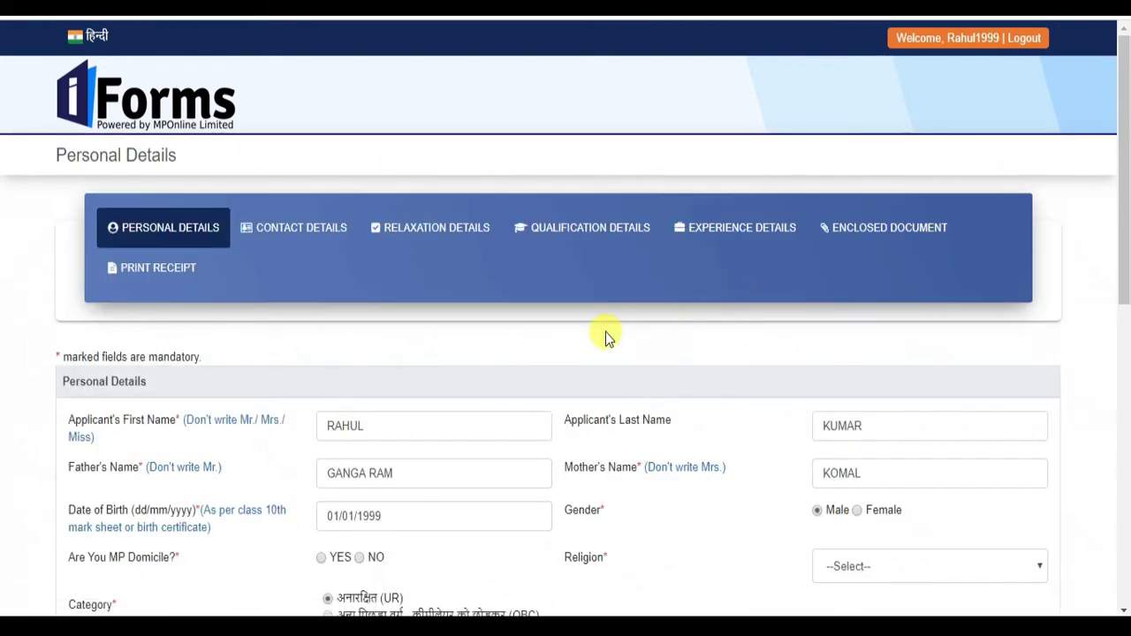
- Set religion to Hinduism and category to अनारक्षित (UR) on the Personal Details form
{"action": "scroll", "coordinate": [607, 341], "scroll_direction": "down", "scroll_amount": 8}
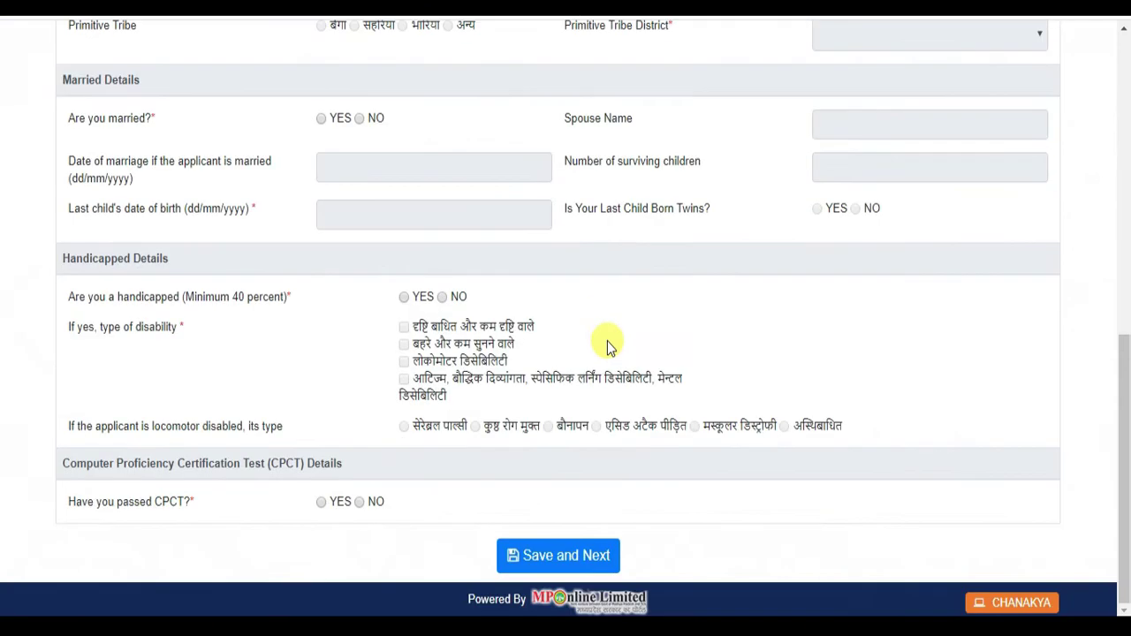
{"action": "scroll", "coordinate": [607, 341], "scroll_direction": "up", "scroll_amount": 5}
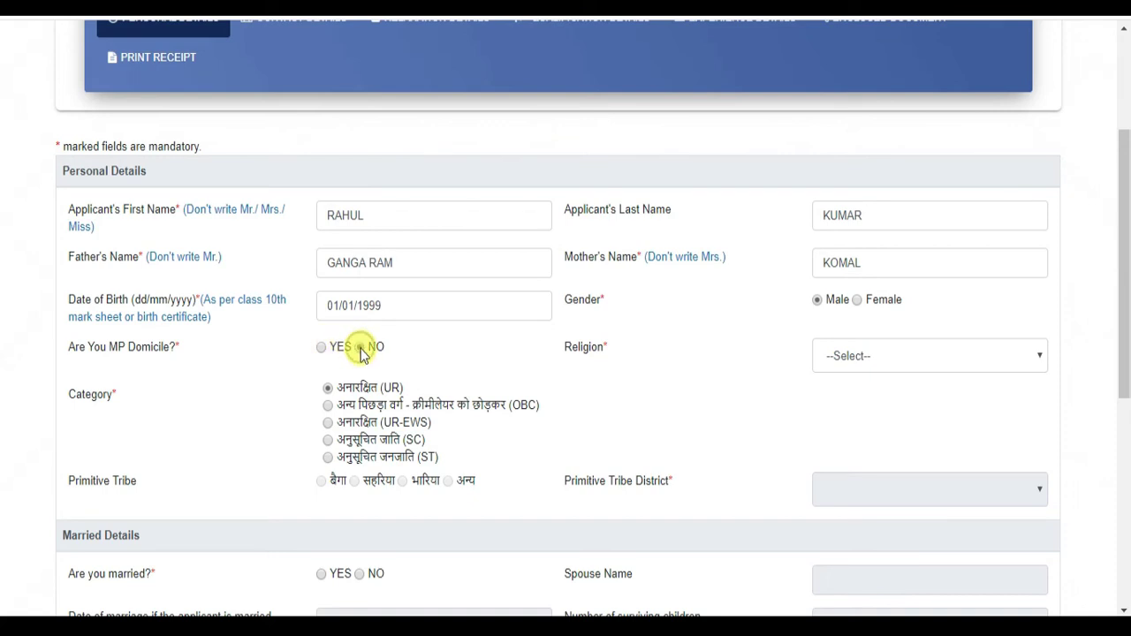
{"action": "left_click", "coordinate": [919, 362]}
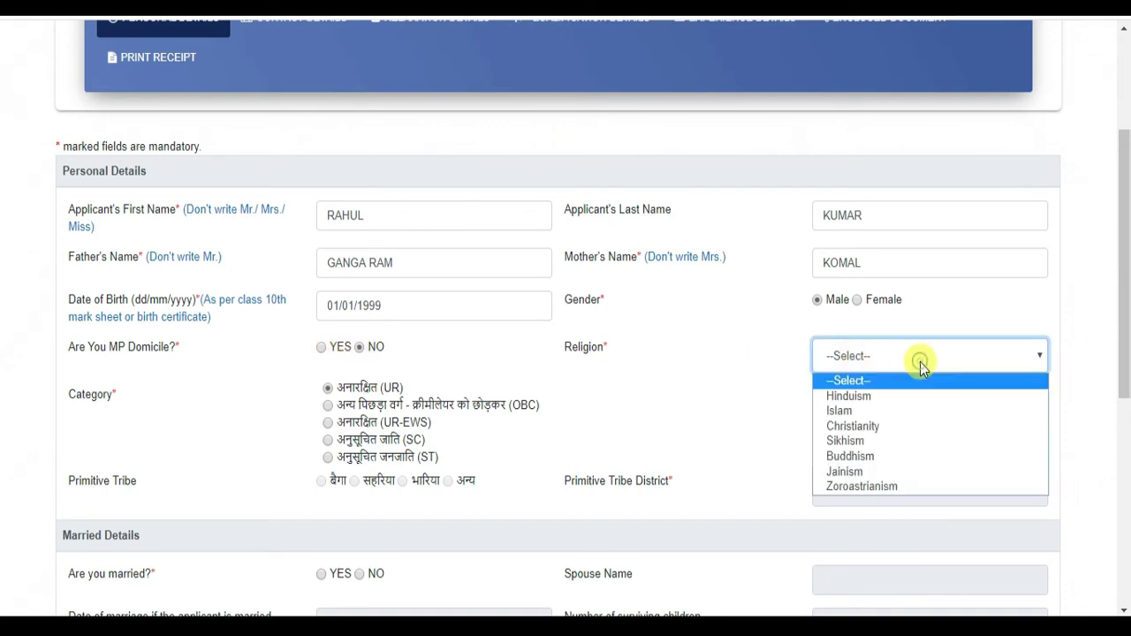
{"action": "left_click", "coordinate": [919, 399]}
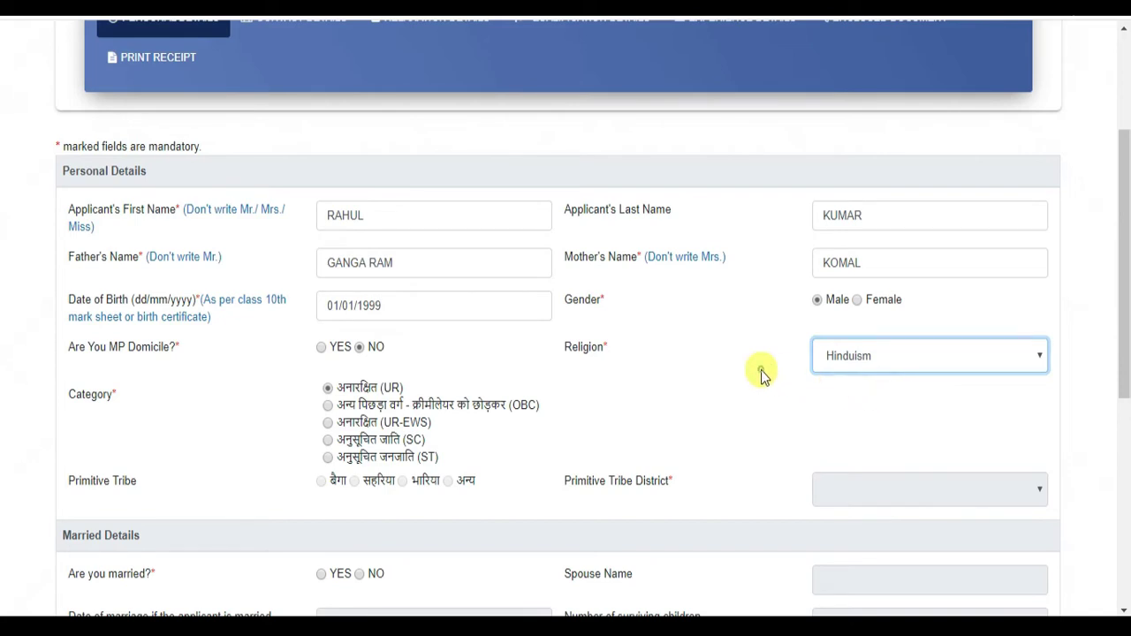
{"action": "scroll", "coordinate": [752, 370], "scroll_direction": "down", "scroll_amount": 2}
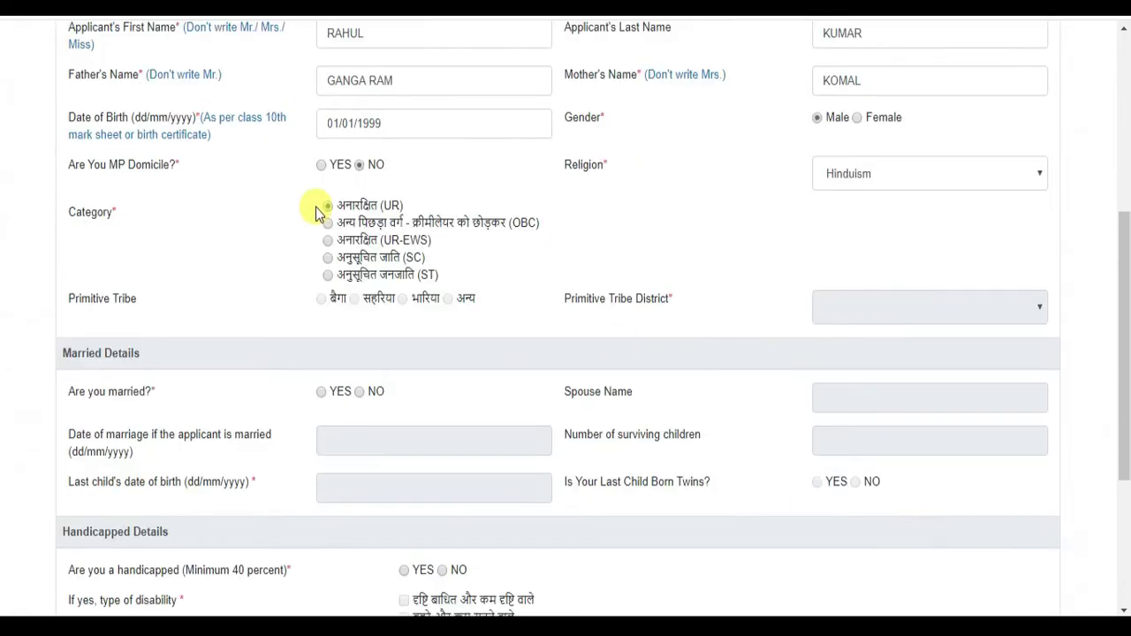
{"action": "left_click", "coordinate": [318, 207]}
- Answer No to married, handicapped and CPCT questions, then save the personal details
{"action": "scroll", "coordinate": [777, 296], "scroll_direction": "down", "scroll_amount": 1}
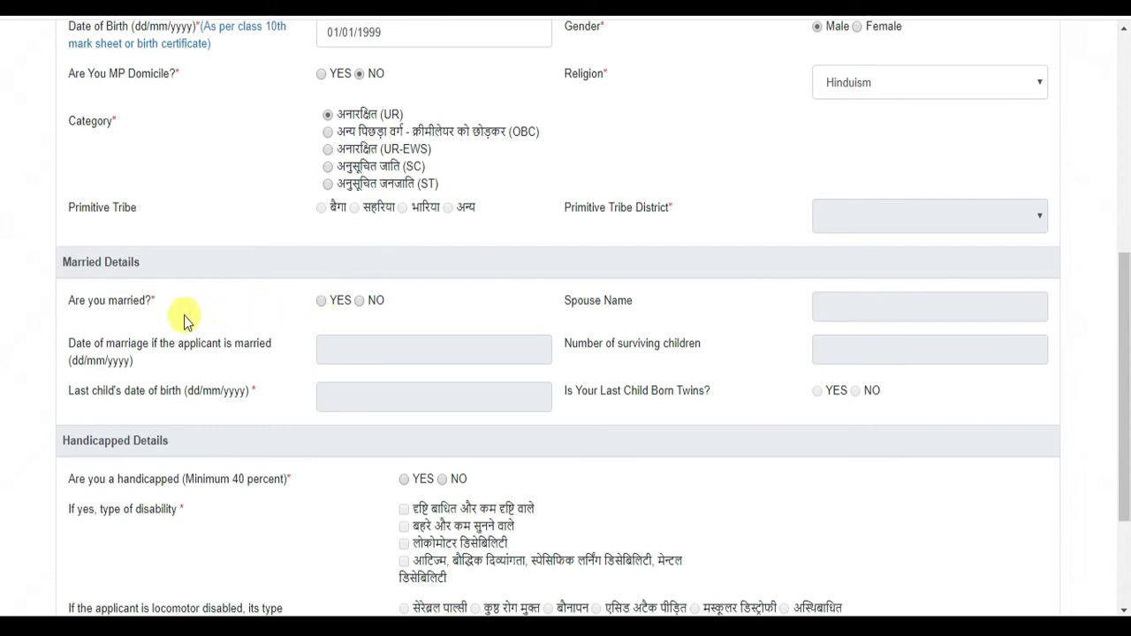
{"action": "left_click", "coordinate": [359, 301]}
{"action": "scroll", "coordinate": [698, 373], "scroll_direction": "down", "scroll_amount": 2}
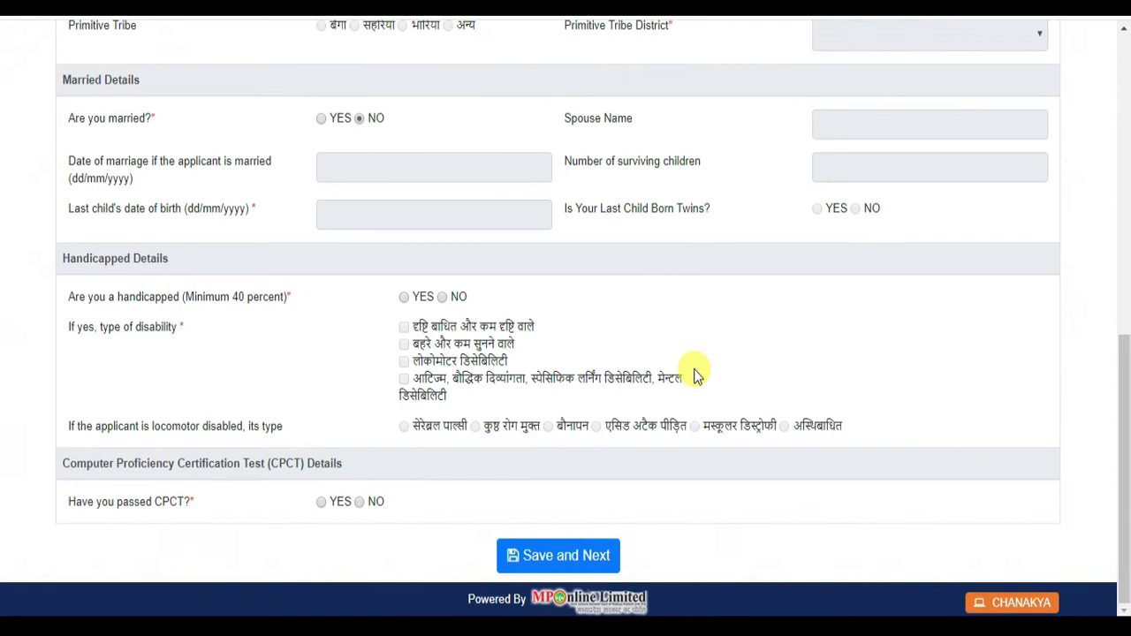
{"action": "left_click", "coordinate": [442, 297]}
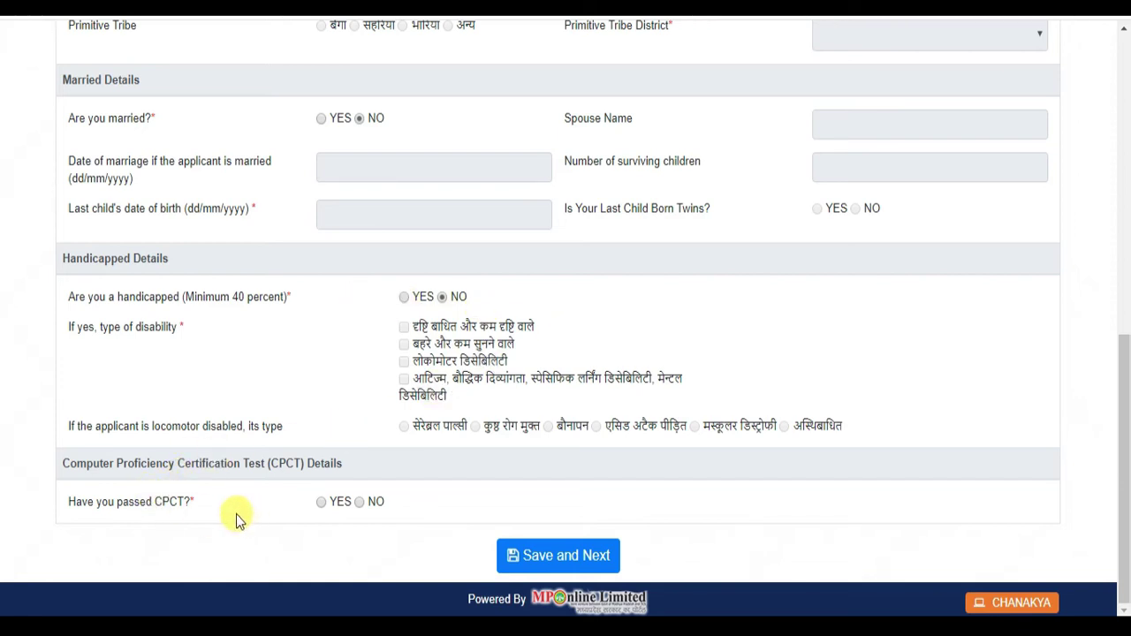
{"action": "left_click", "coordinate": [322, 501]}
{"action": "scroll", "coordinate": [272, 506], "scroll_direction": "down", "scroll_amount": 2}
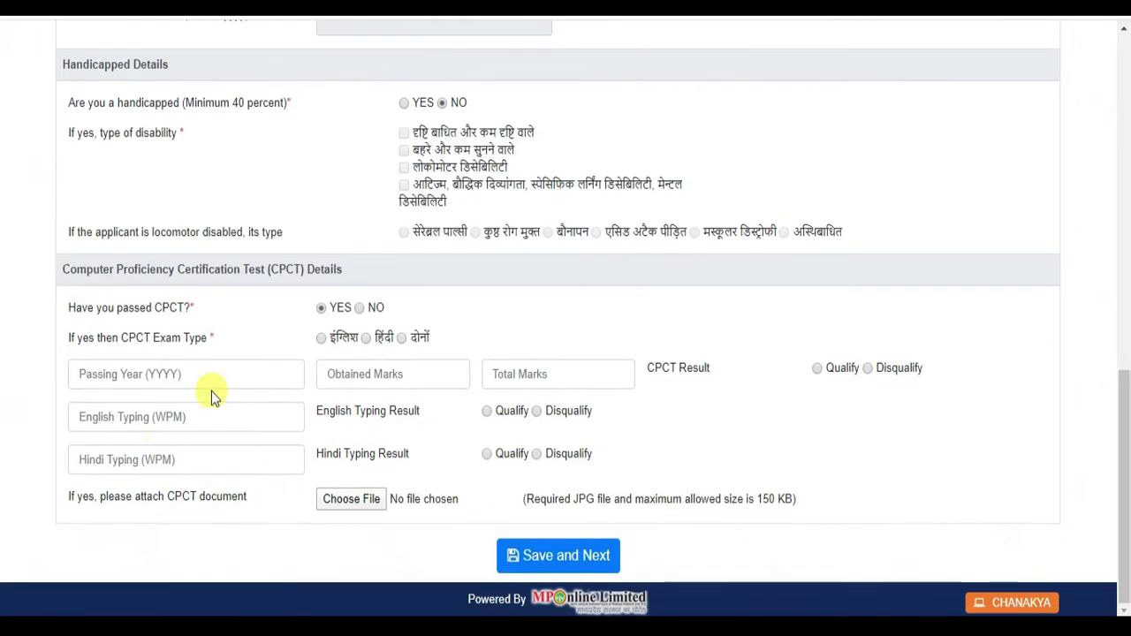
{"action": "left_click", "coordinate": [371, 308]}
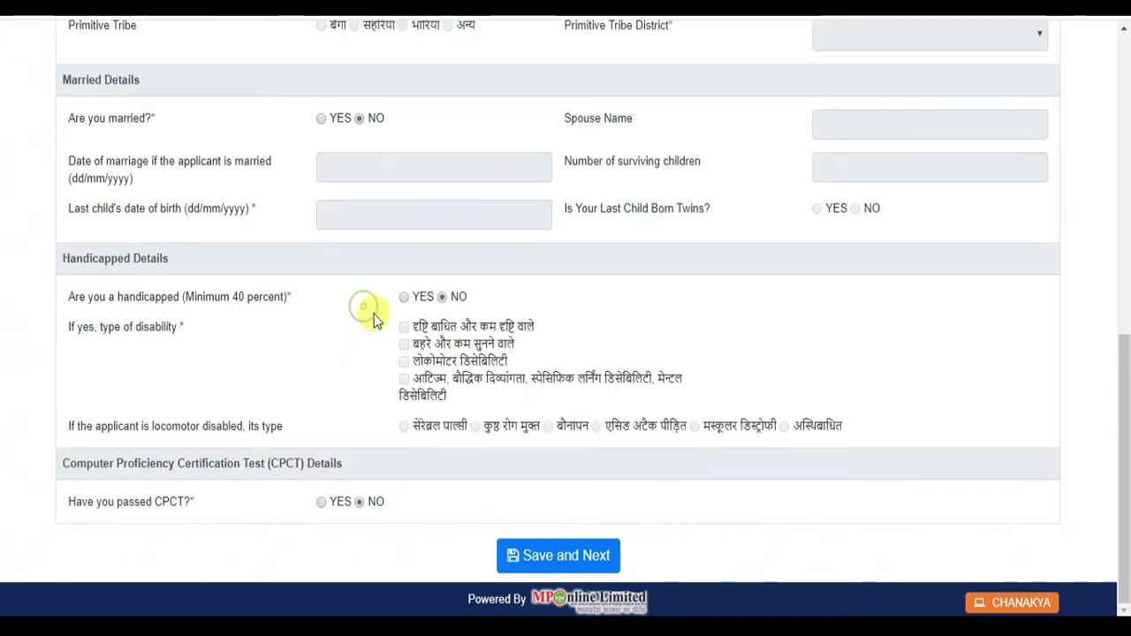
{"action": "left_click", "coordinate": [566, 558]}
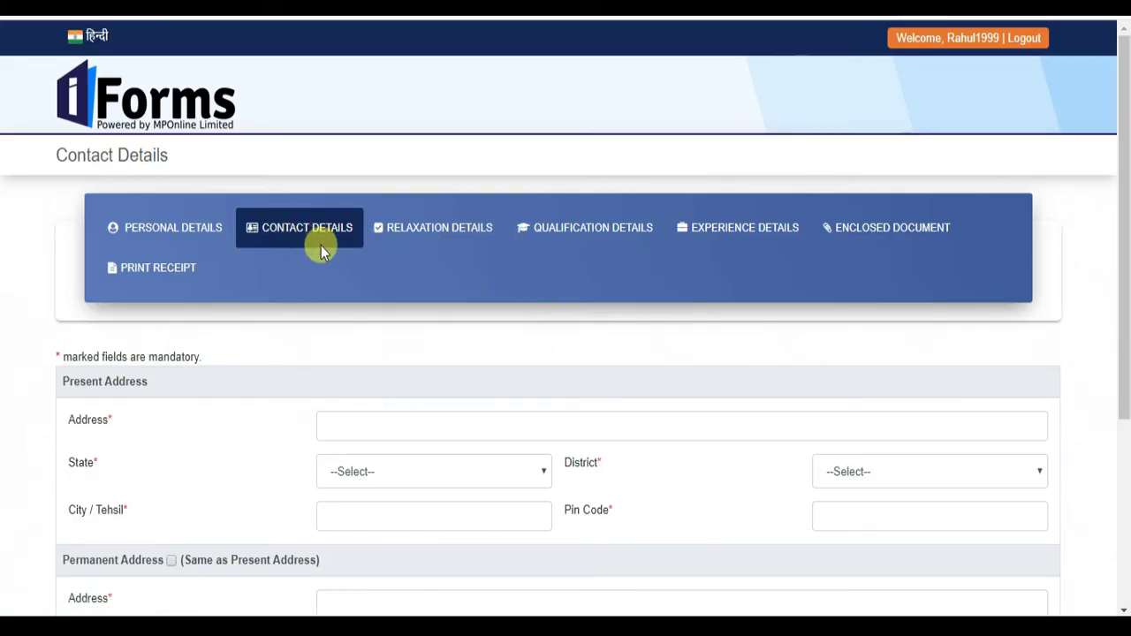
- Enter the present address with state UTTAR PRADESH and district KANPUR NAGAR
{"action": "scroll", "coordinate": [321, 250], "scroll_direction": "down", "scroll_amount": 1}
{"action": "scroll", "coordinate": [495, 290], "scroll_direction": "down", "scroll_amount": 1}
{"action": "left_click", "coordinate": [382, 236]}
{"action": "type", "text": "kanpur"}
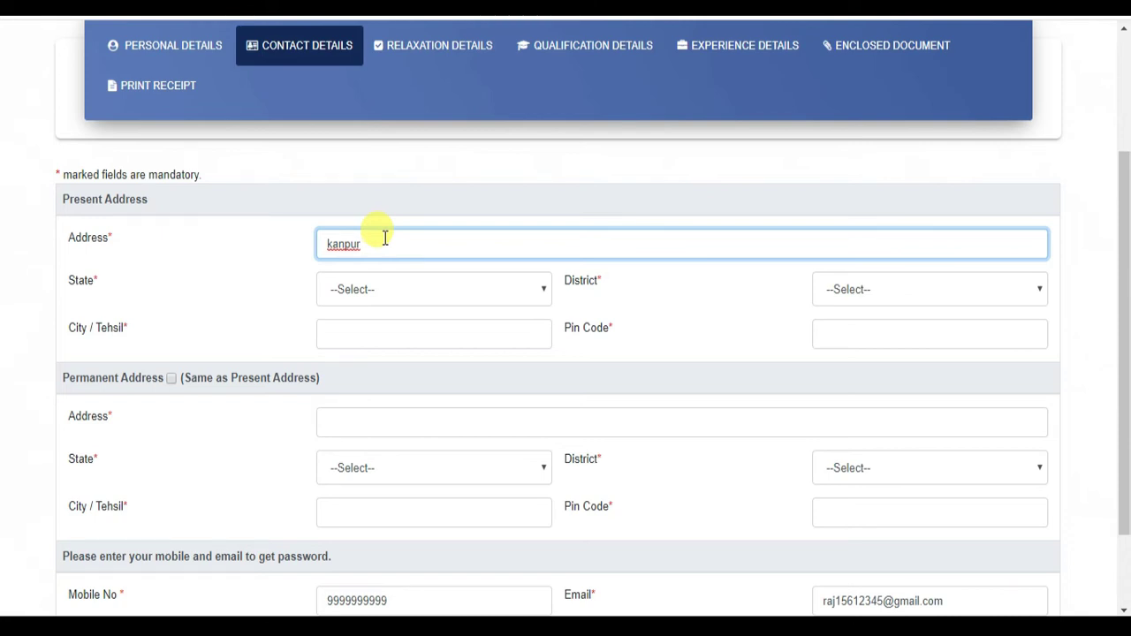
{"action": "type", "text": "12"}
{"action": "left_click", "coordinate": [473, 298]}
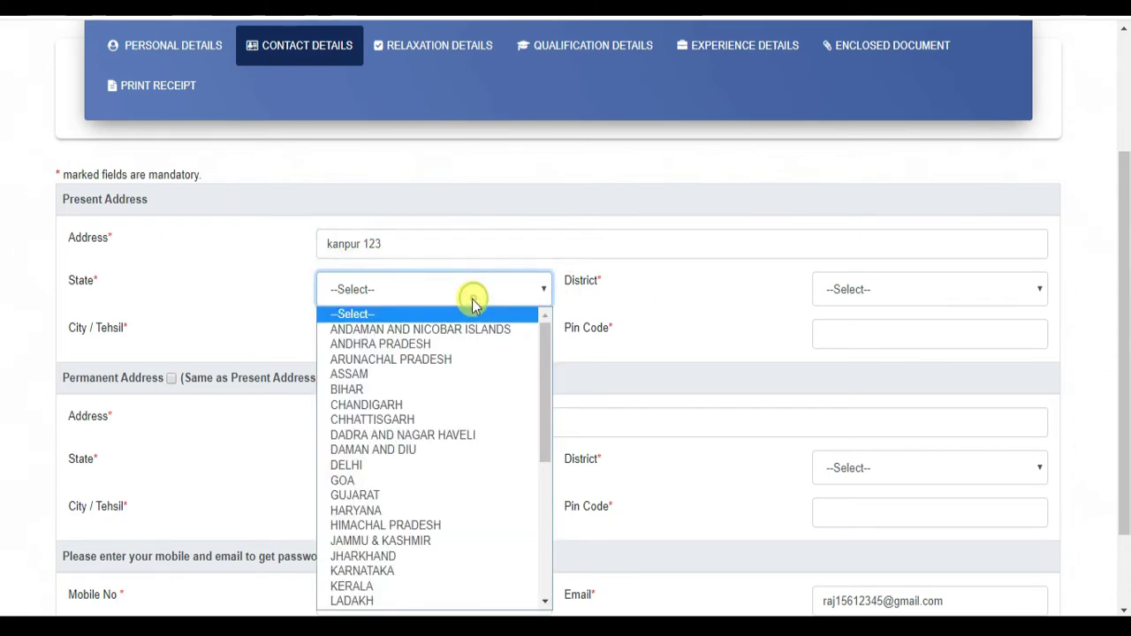
{"action": "scroll", "coordinate": [464, 348], "scroll_direction": "down", "scroll_amount": 5}
{"action": "left_click", "coordinate": [430, 556]}
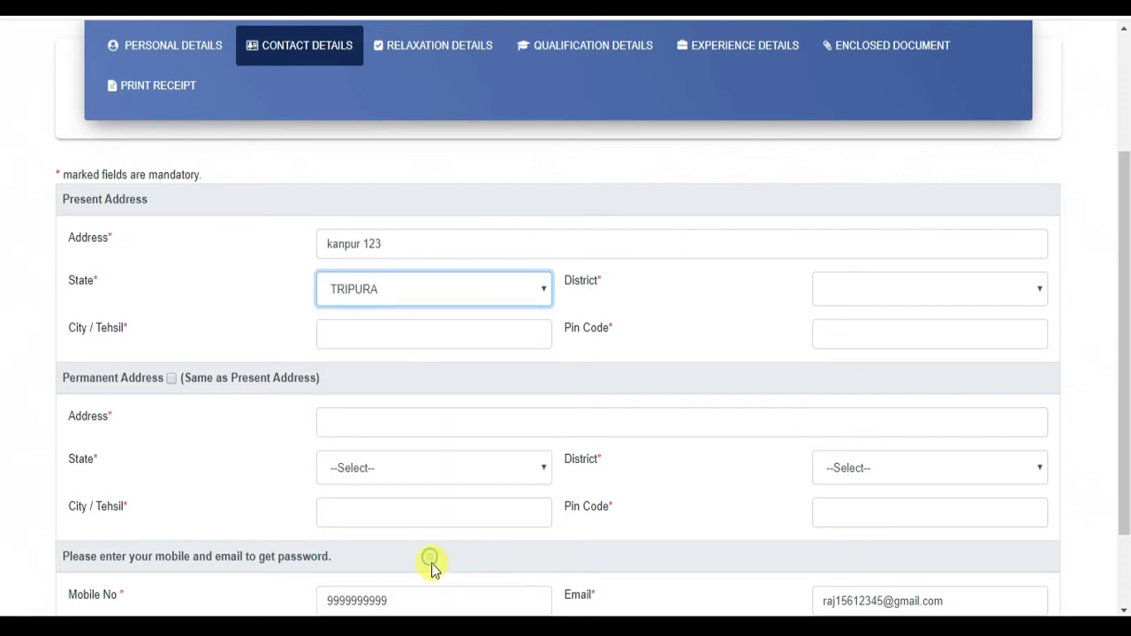
{"action": "left_click", "coordinate": [444, 289]}
{"action": "scroll", "coordinate": [424, 495], "scroll_direction": "down", "scroll_amount": 1}
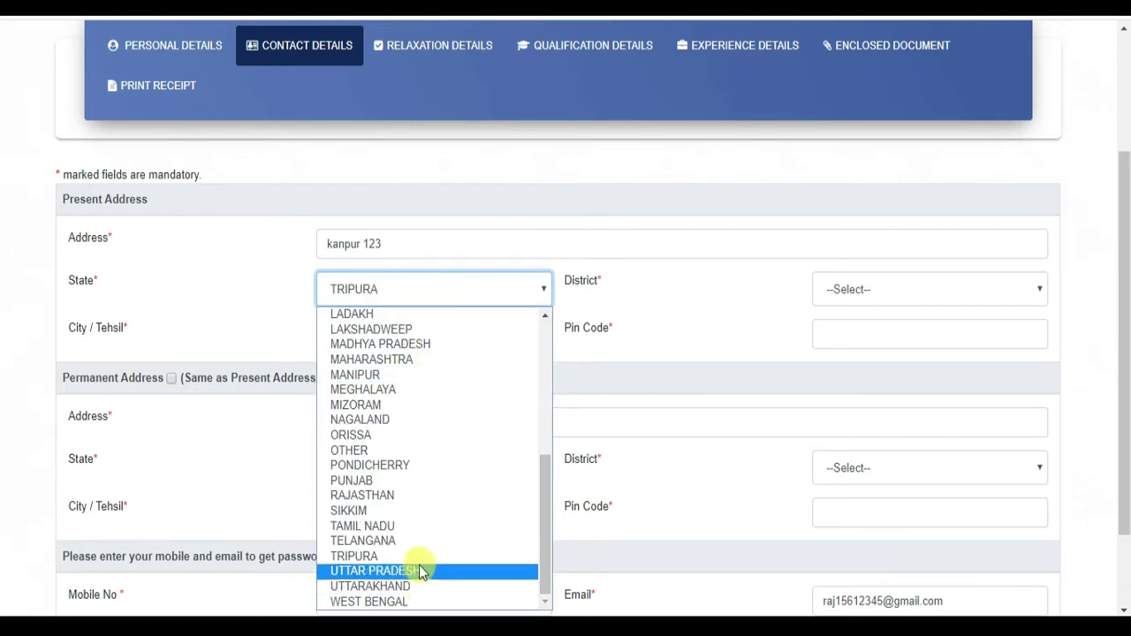
{"action": "left_click", "coordinate": [418, 571]}
{"action": "left_click", "coordinate": [873, 288]}
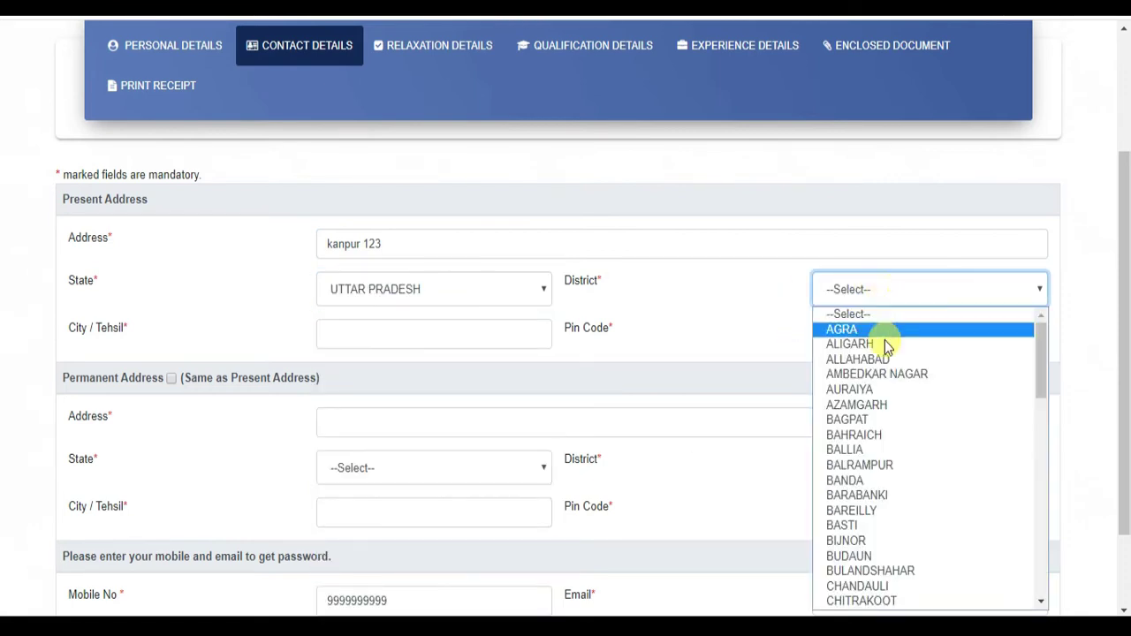
{"action": "scroll", "coordinate": [883, 482], "scroll_direction": "down", "scroll_amount": 10}
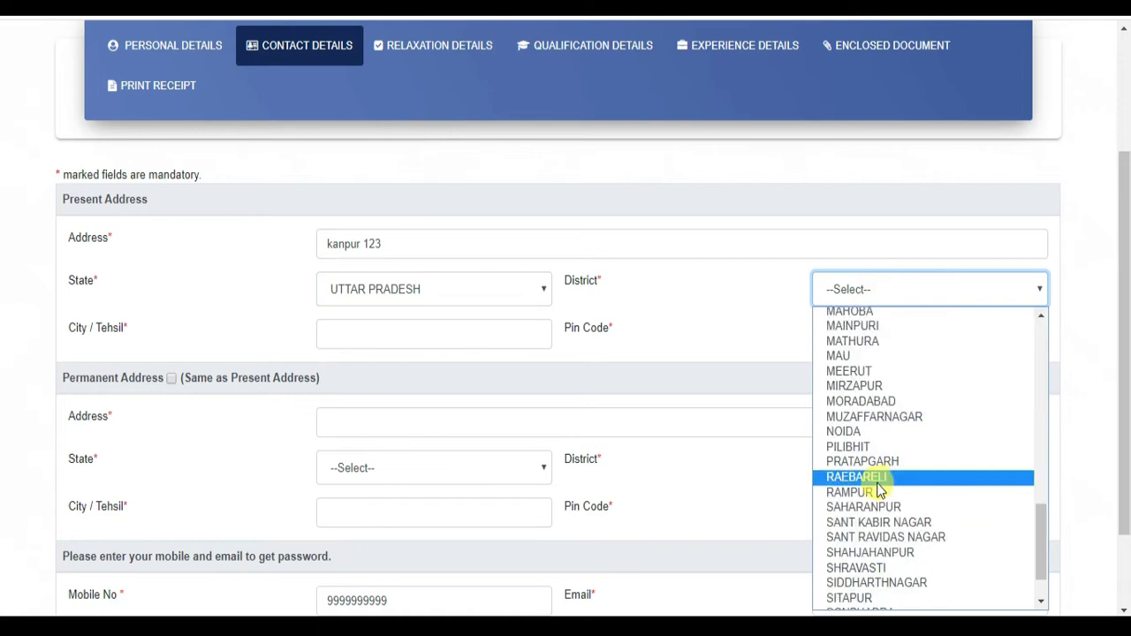
{"action": "key", "text": "k"}
{"action": "key", "text": "Down"}
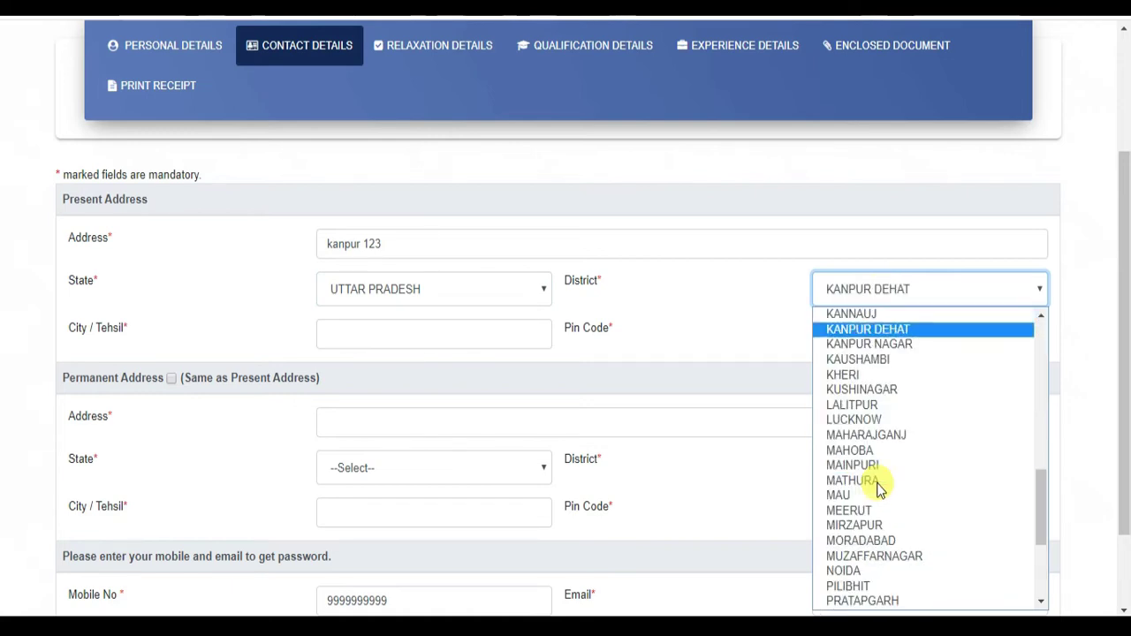
{"action": "key", "text": "Down"}
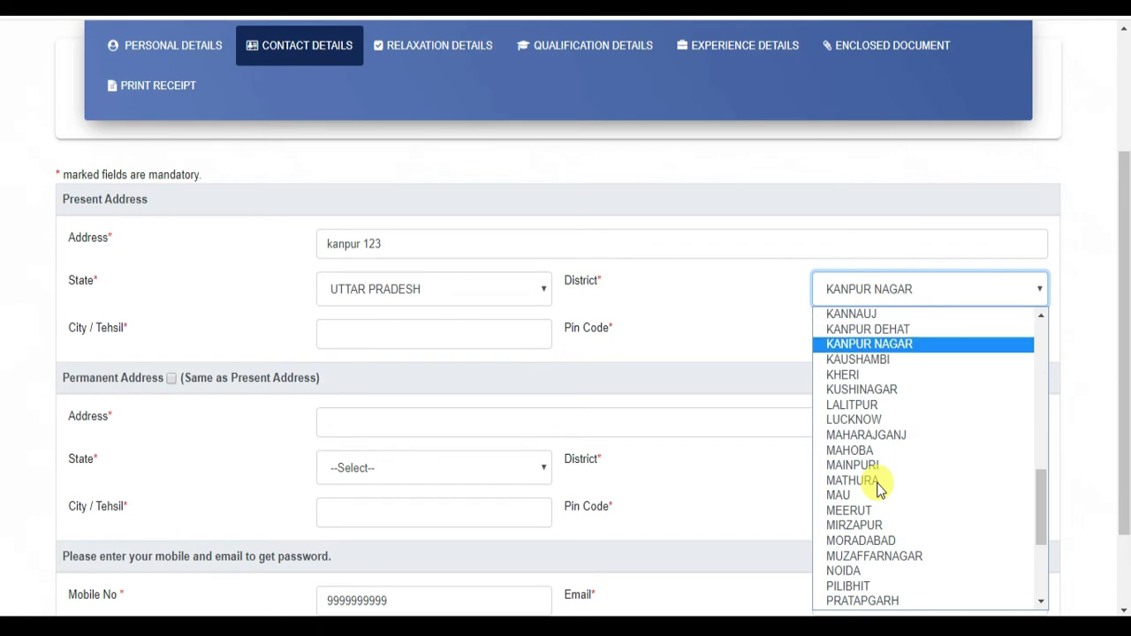
{"action": "key", "text": "Return"}
- Fill in city and pin code, copy it as the permanent address, and save contact details
{"action": "left_click", "coordinate": [451, 329]}
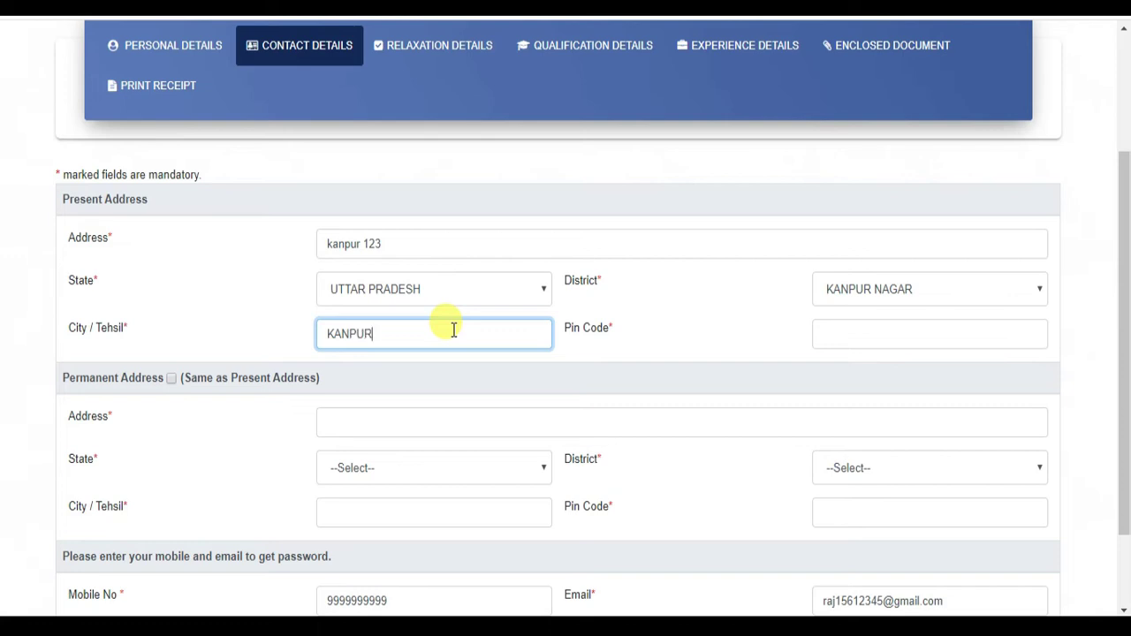
{"action": "left_click", "coordinate": [822, 337]}
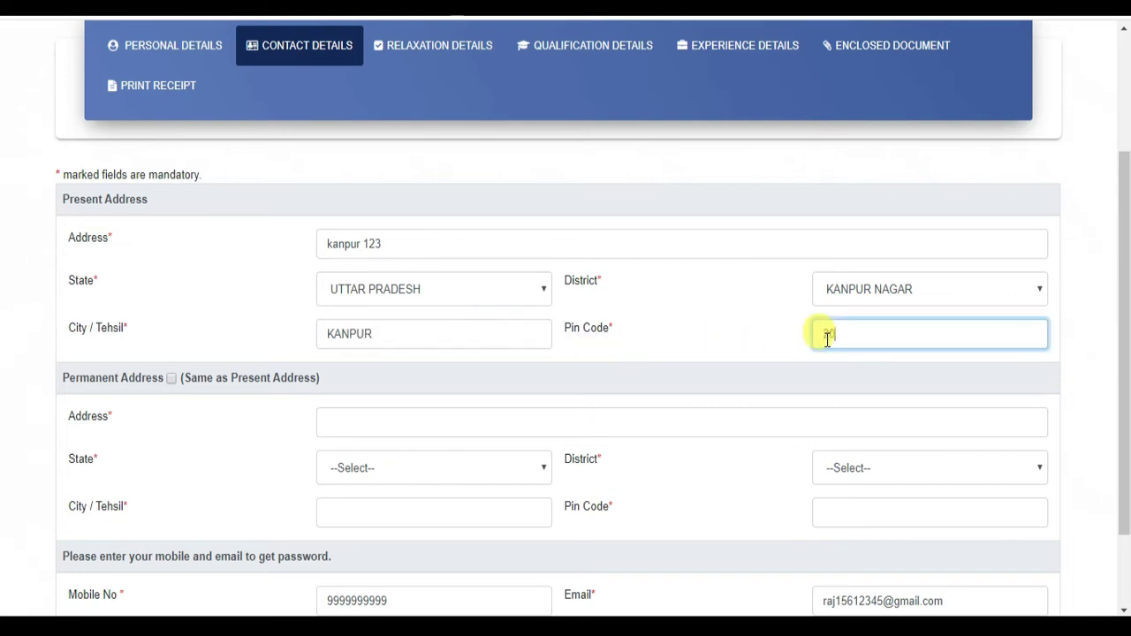
{"action": "left_click", "coordinate": [698, 325]}
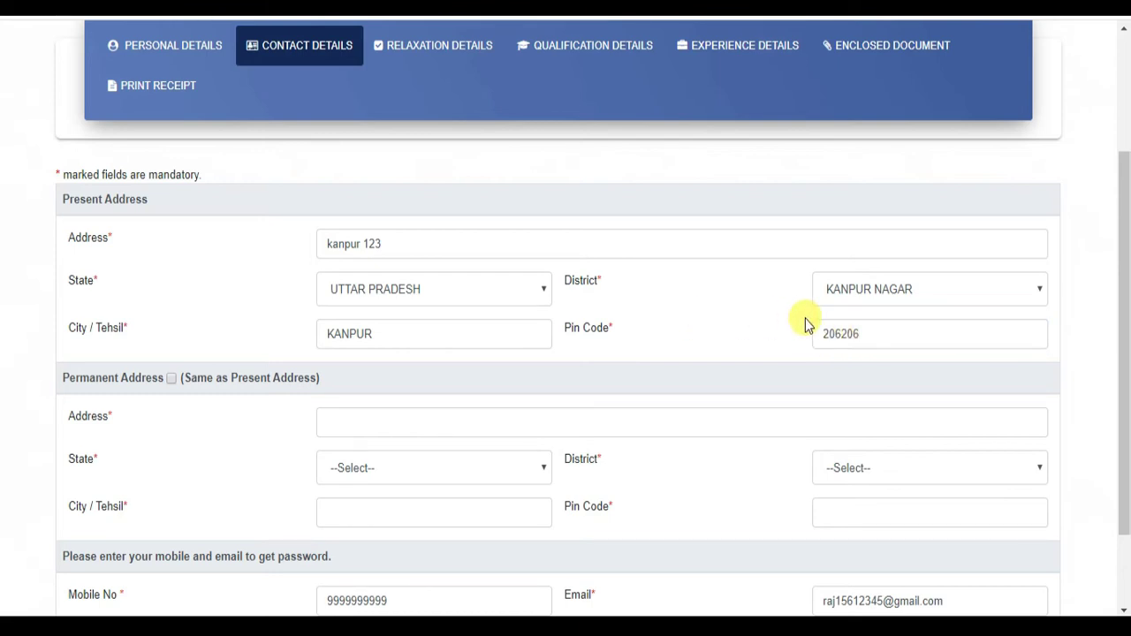
{"action": "scroll", "coordinate": [805, 318], "scroll_direction": "down", "scroll_amount": 1}
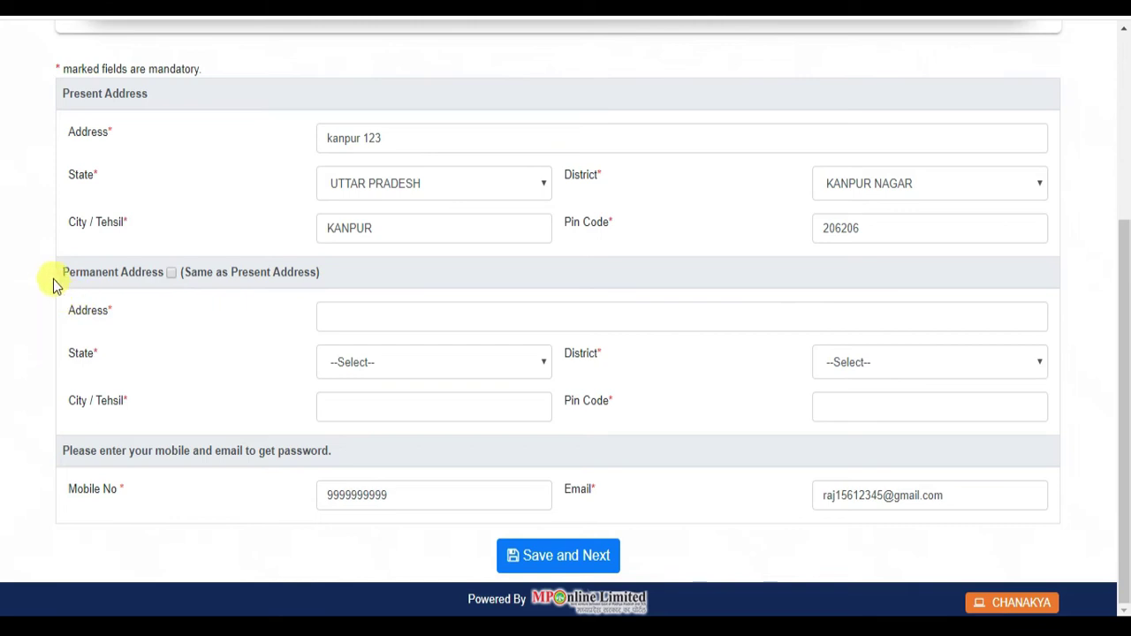
{"action": "left_click_drag", "start_coordinate": [53, 279], "coordinate": [340, 305]}
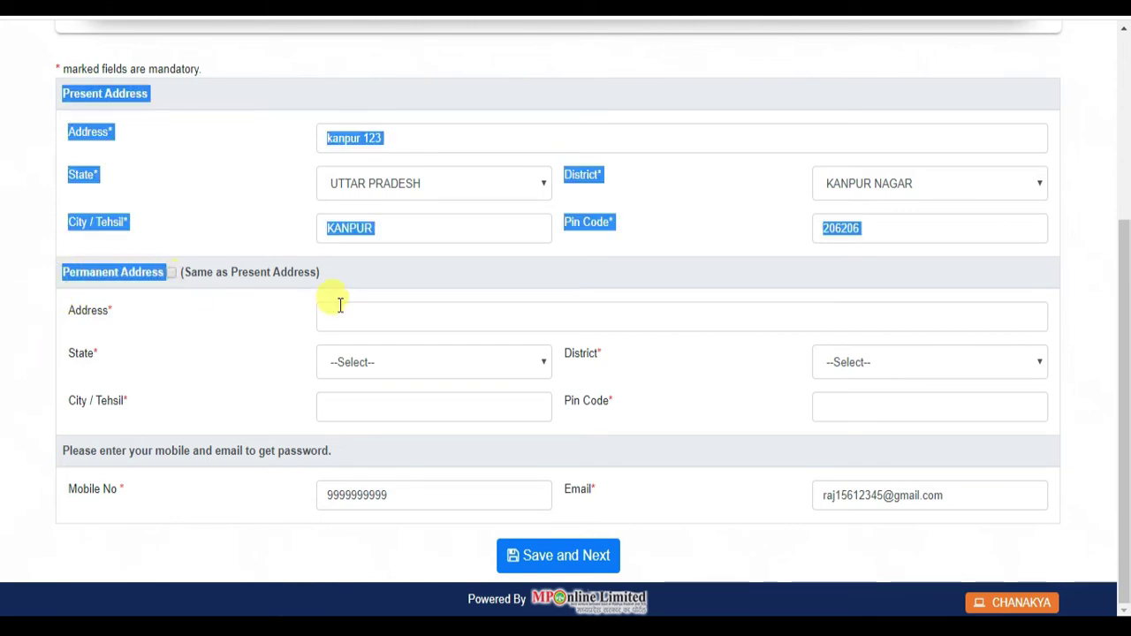
{"action": "left_click", "coordinate": [173, 274]}
{"action": "left_click", "coordinate": [171, 273]}
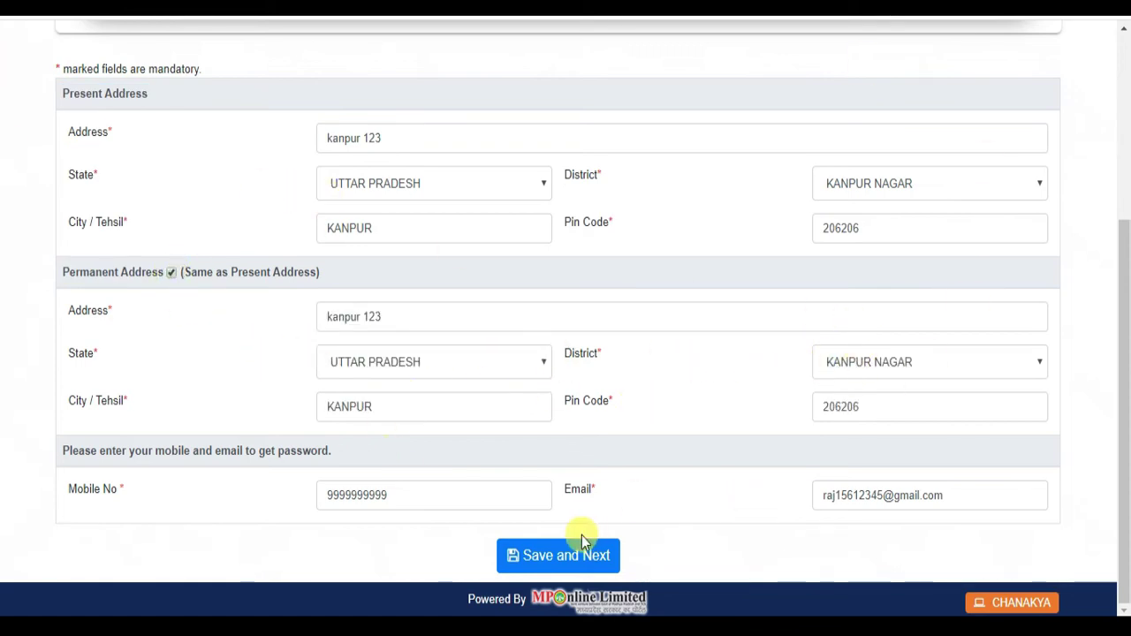
{"action": "left_click", "coordinate": [572, 557]}
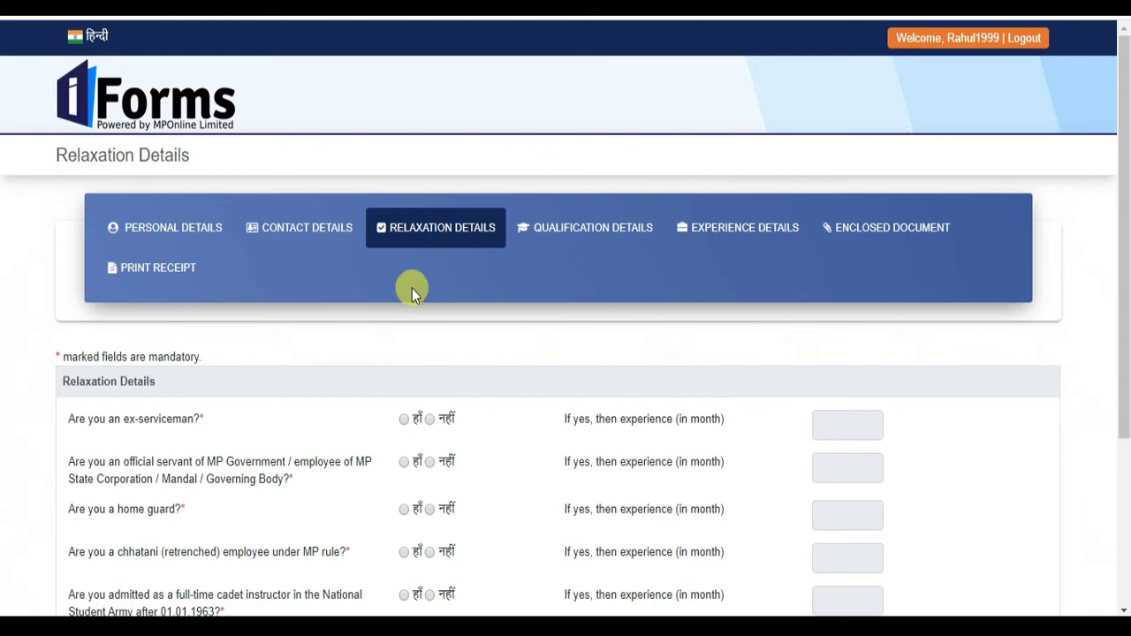
- Answer No to every relaxation question, from ex-serviceman to inter-caste marriage, and save
{"action": "scroll", "coordinate": [396, 257], "scroll_direction": "down", "scroll_amount": 3}
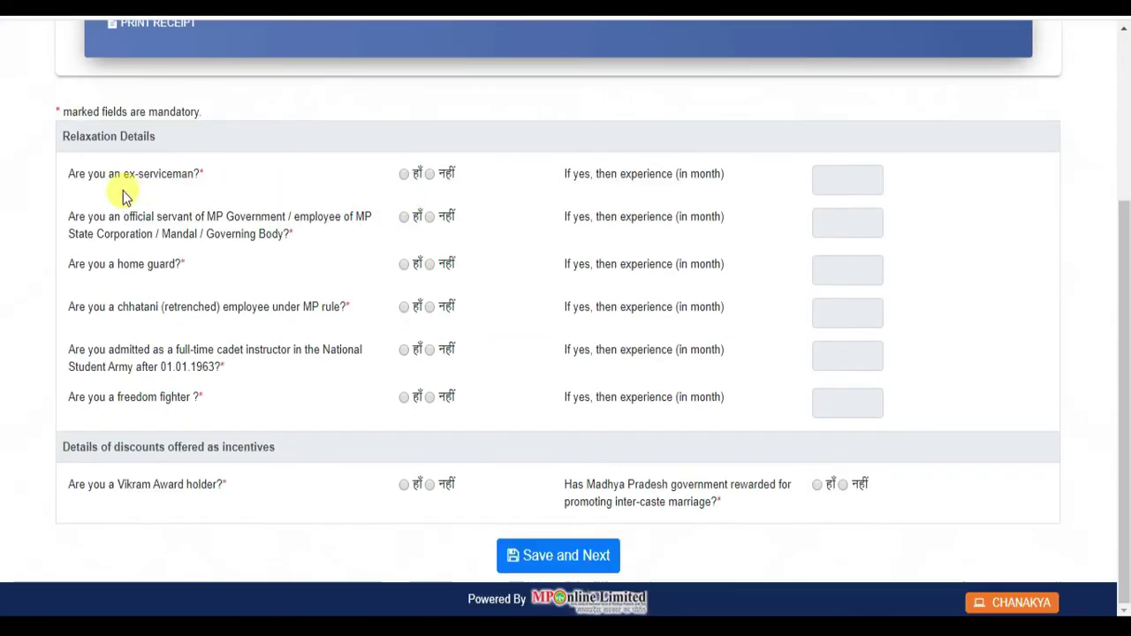
{"action": "left_click", "coordinate": [429, 174]}
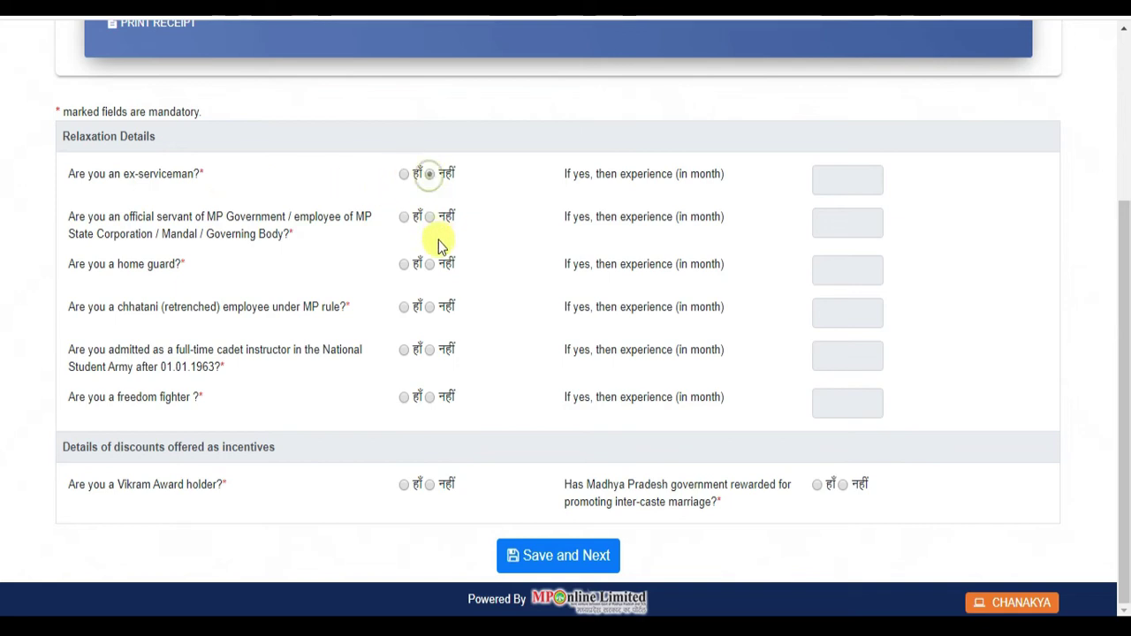
{"action": "left_click", "coordinate": [429, 218]}
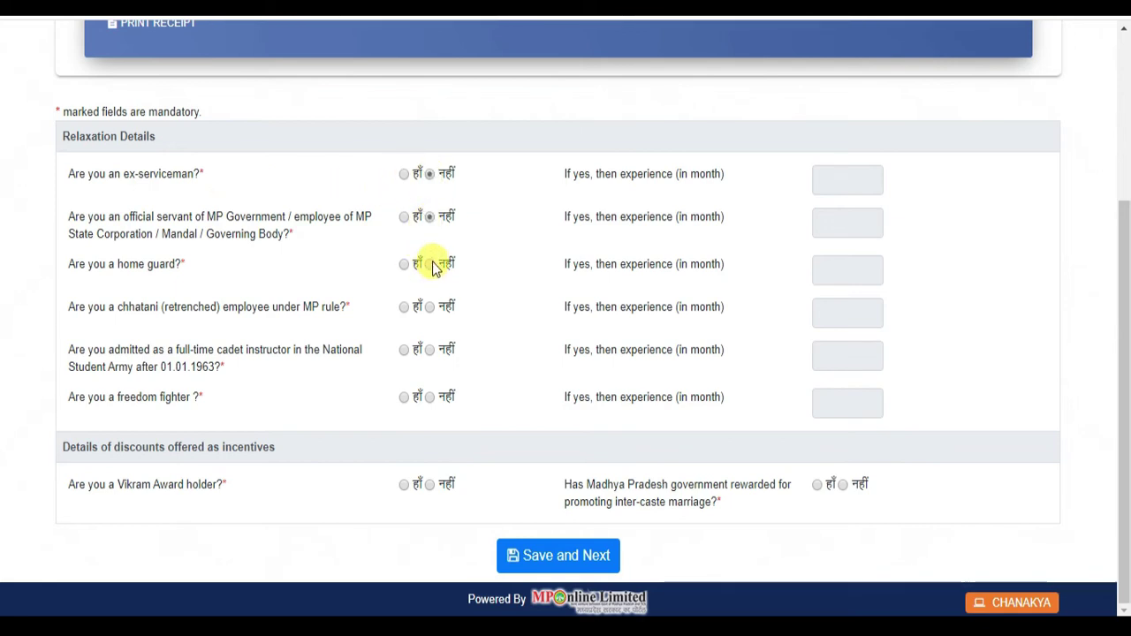
{"action": "left_click", "coordinate": [430, 264]}
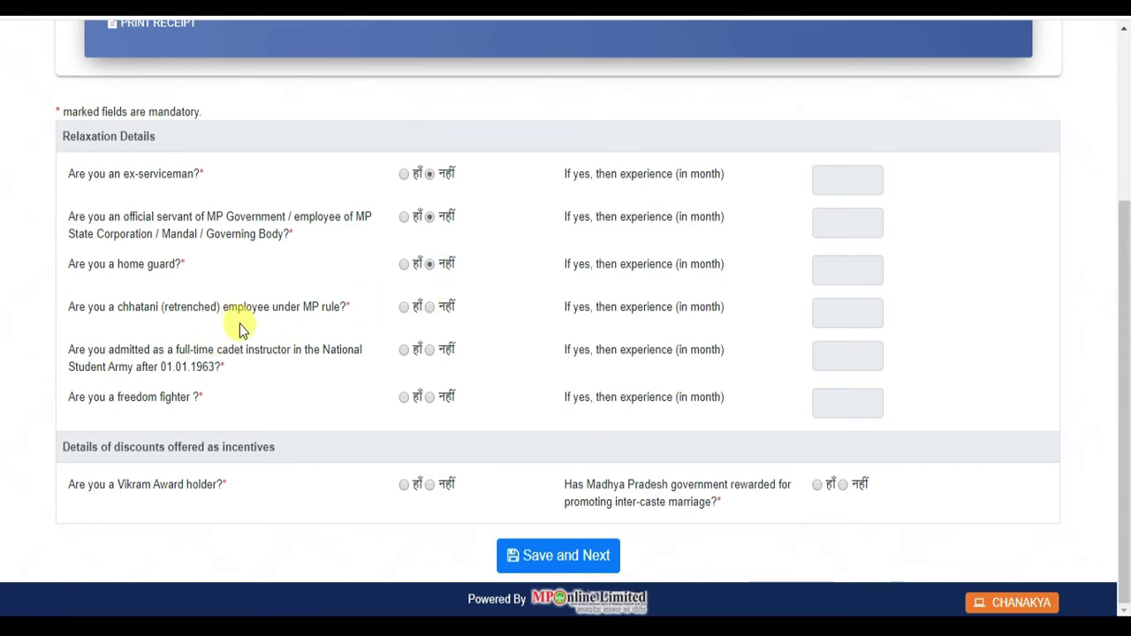
{"action": "left_click", "coordinate": [430, 307]}
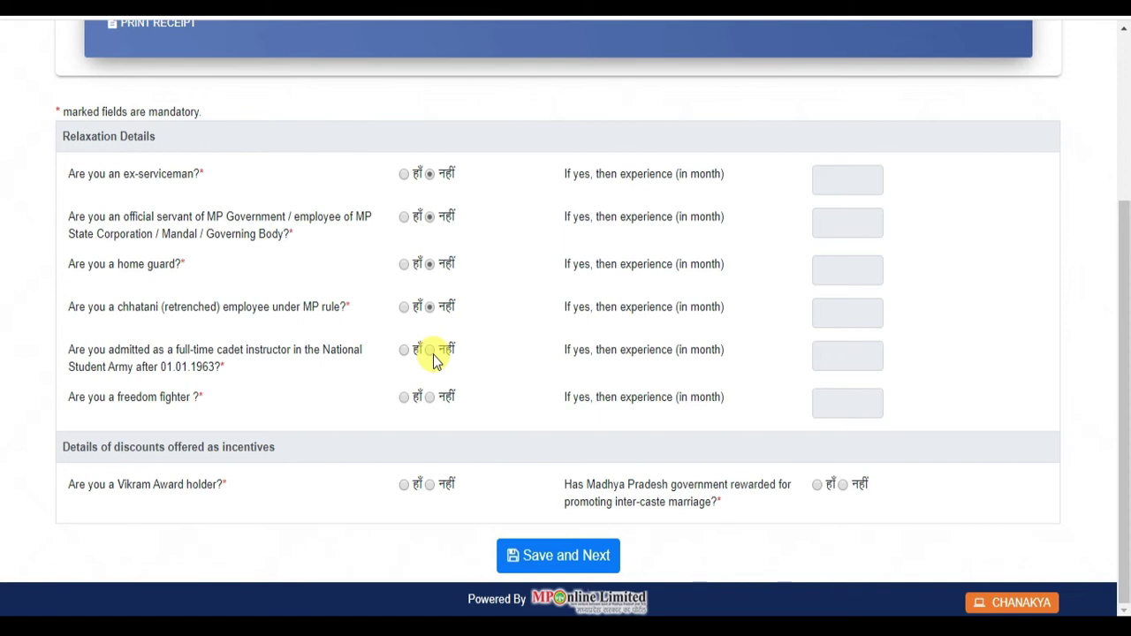
{"action": "left_click", "coordinate": [431, 354]}
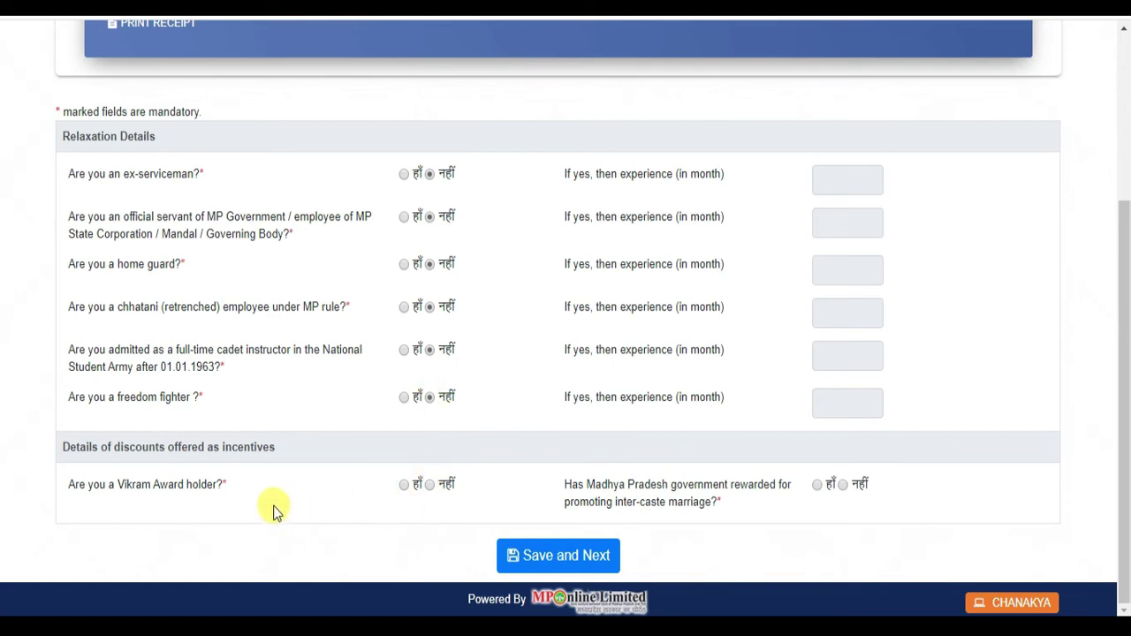
{"action": "left_click", "coordinate": [431, 489]}
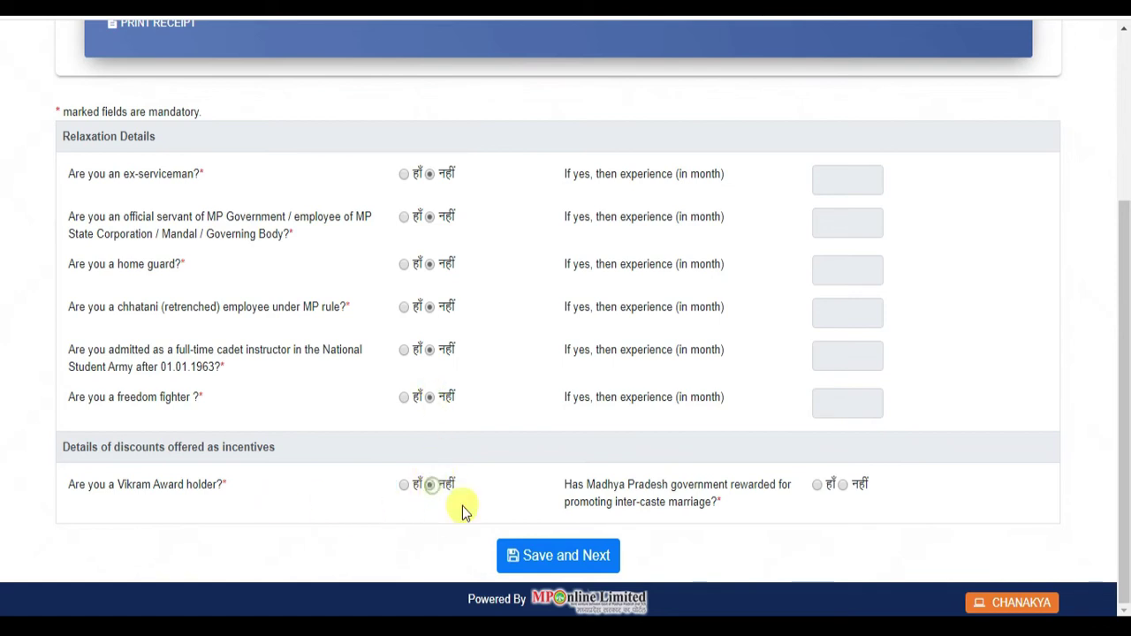
{"action": "left_click", "coordinate": [843, 486]}
{"action": "left_click", "coordinate": [589, 554]}
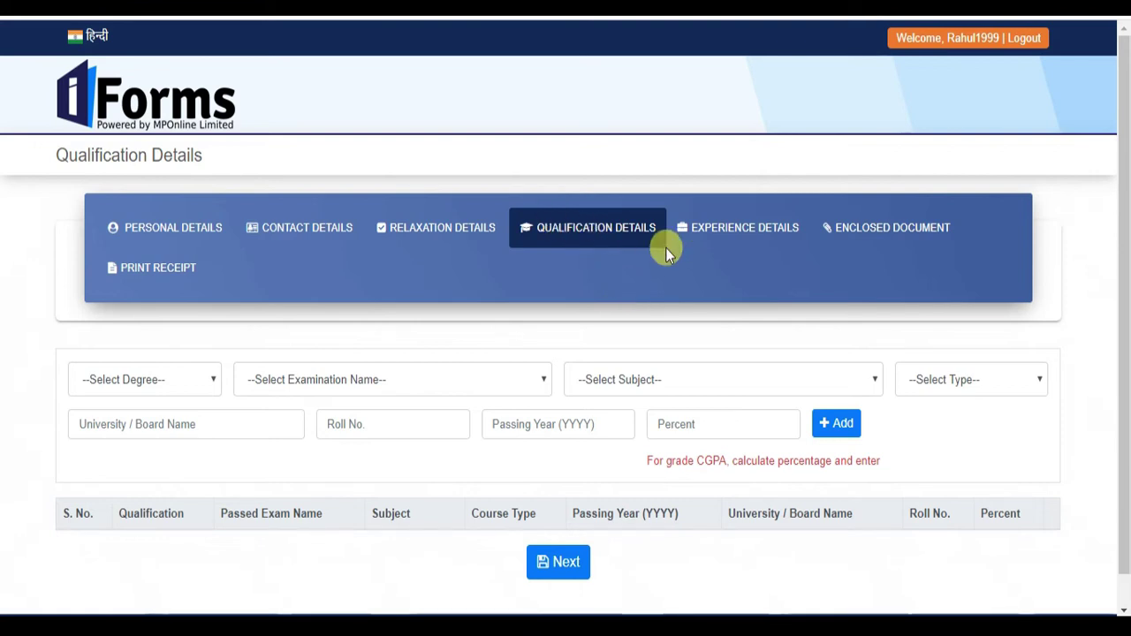
- Choose degree HSC, examination 10th (High School Certificate), subject General and type Full Time
{"action": "scroll", "coordinate": [665, 248], "scroll_direction": "down", "scroll_amount": 2}
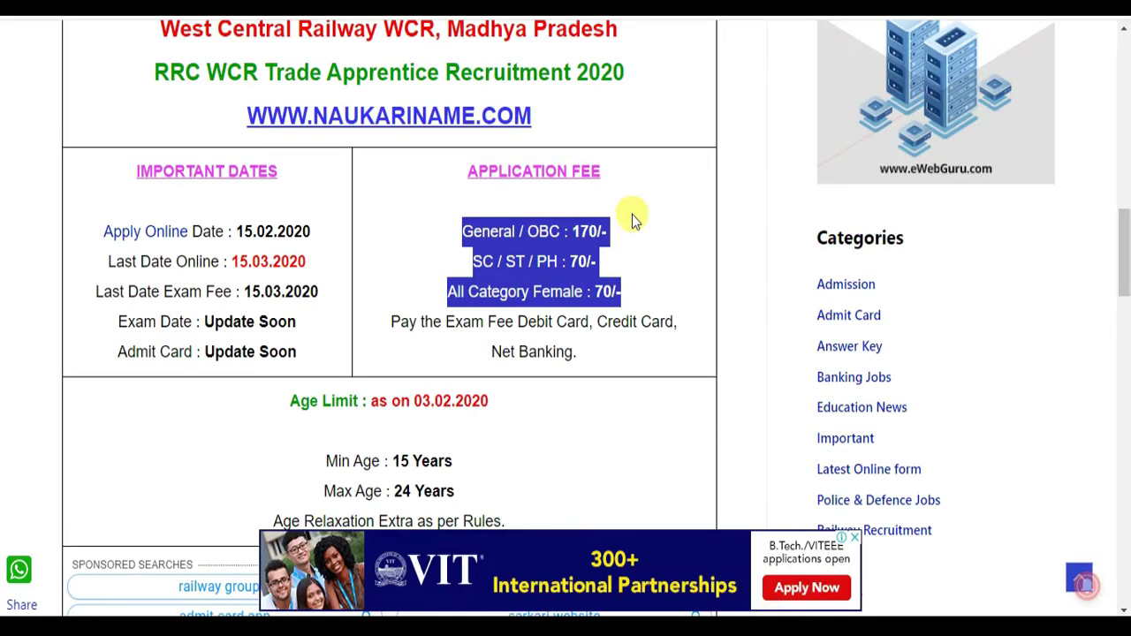
{"action": "left_click", "coordinate": [646, 241]}
{"action": "scroll", "coordinate": [646, 238], "scroll_direction": "down", "scroll_amount": 5}
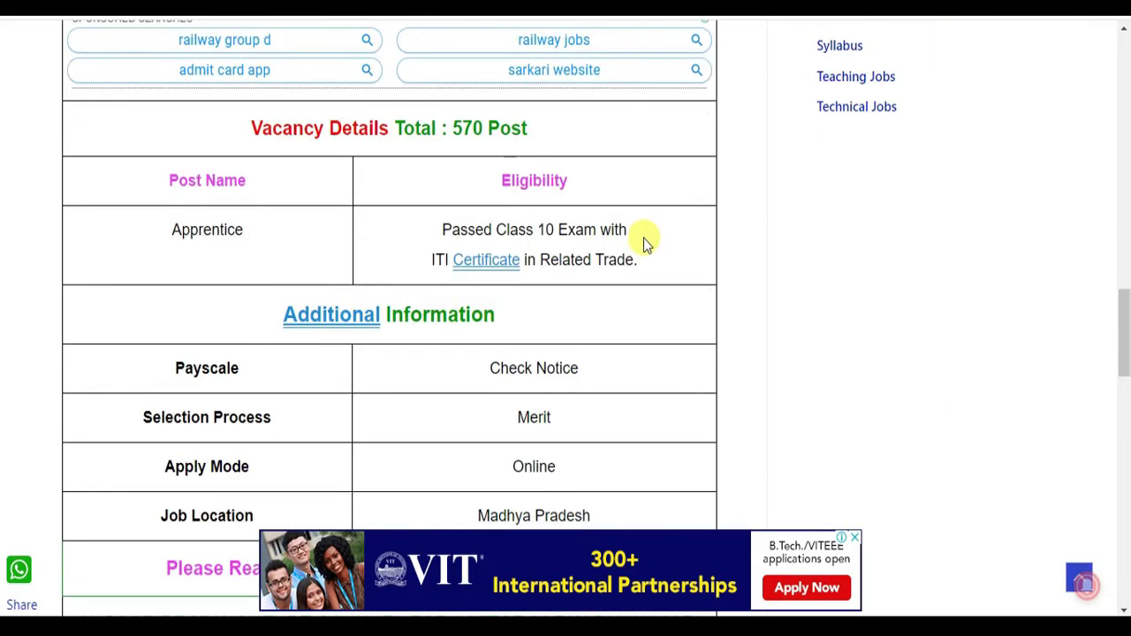
{"action": "left_click_drag", "start_coordinate": [443, 231], "coordinate": [639, 248]}
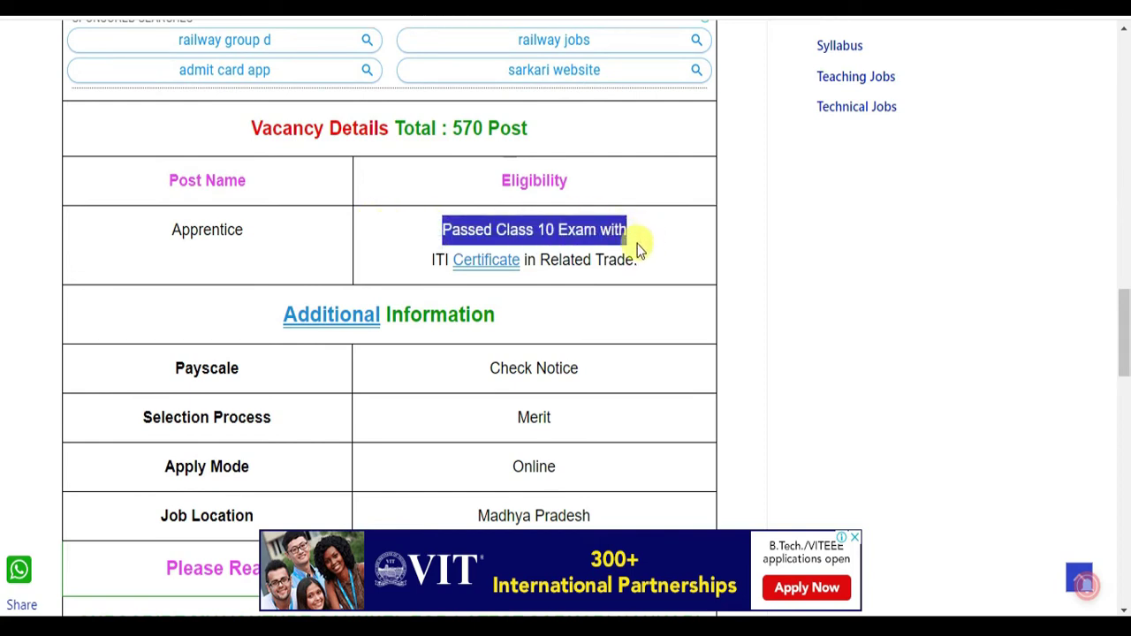
{"action": "left_click_drag", "start_coordinate": [428, 258], "coordinate": [669, 273]}
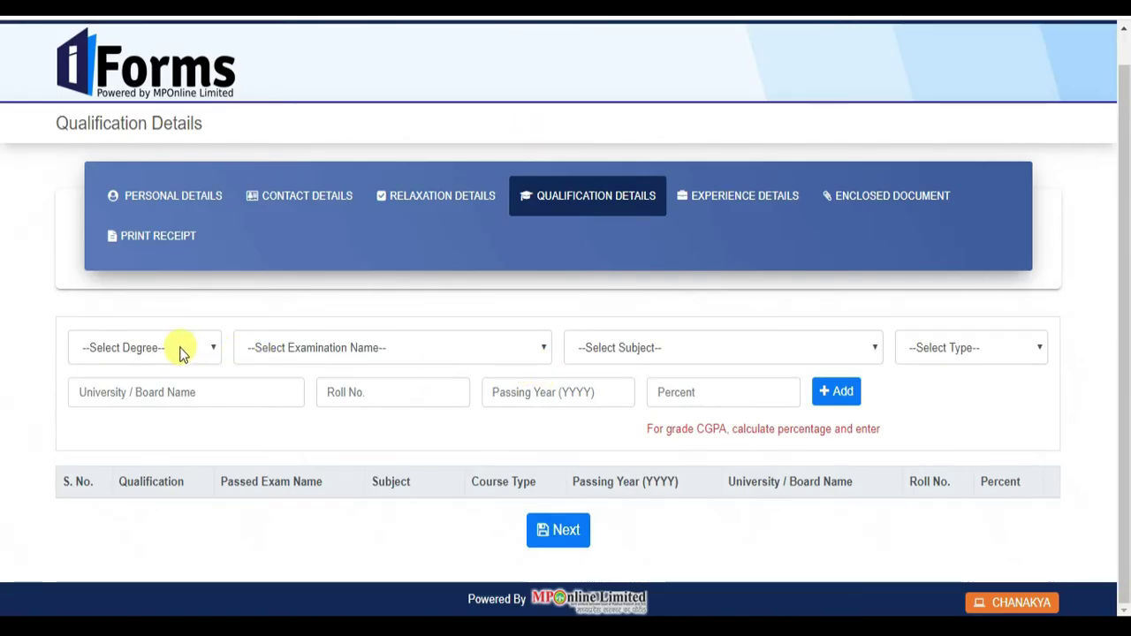
{"action": "left_click", "coordinate": [182, 353]}
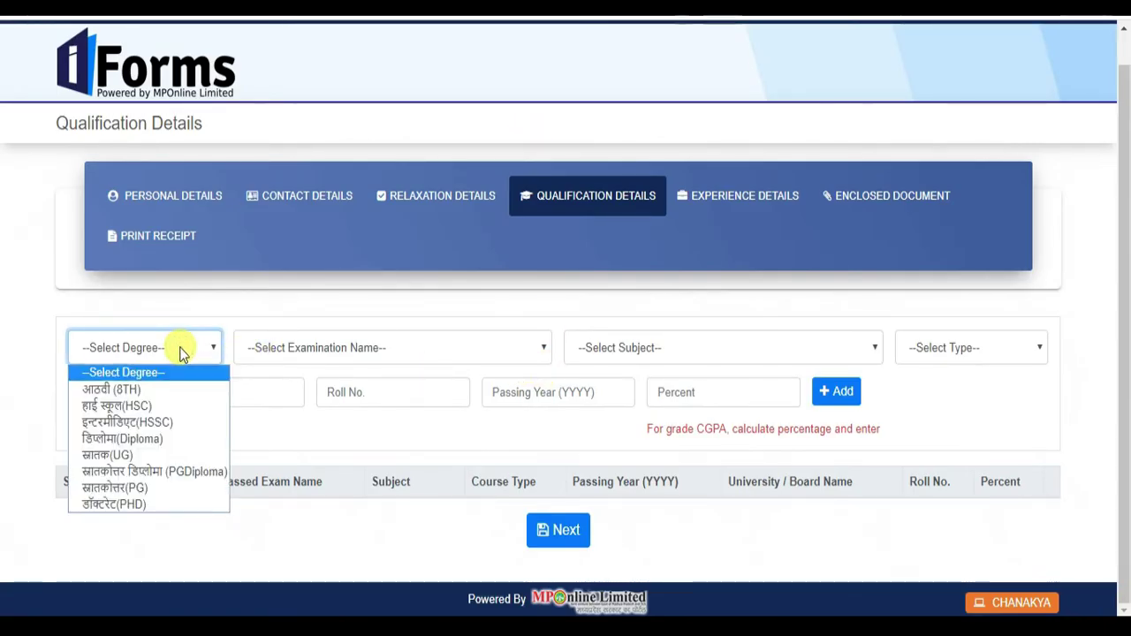
{"action": "left_click", "coordinate": [168, 403]}
{"action": "left_click", "coordinate": [371, 347]}
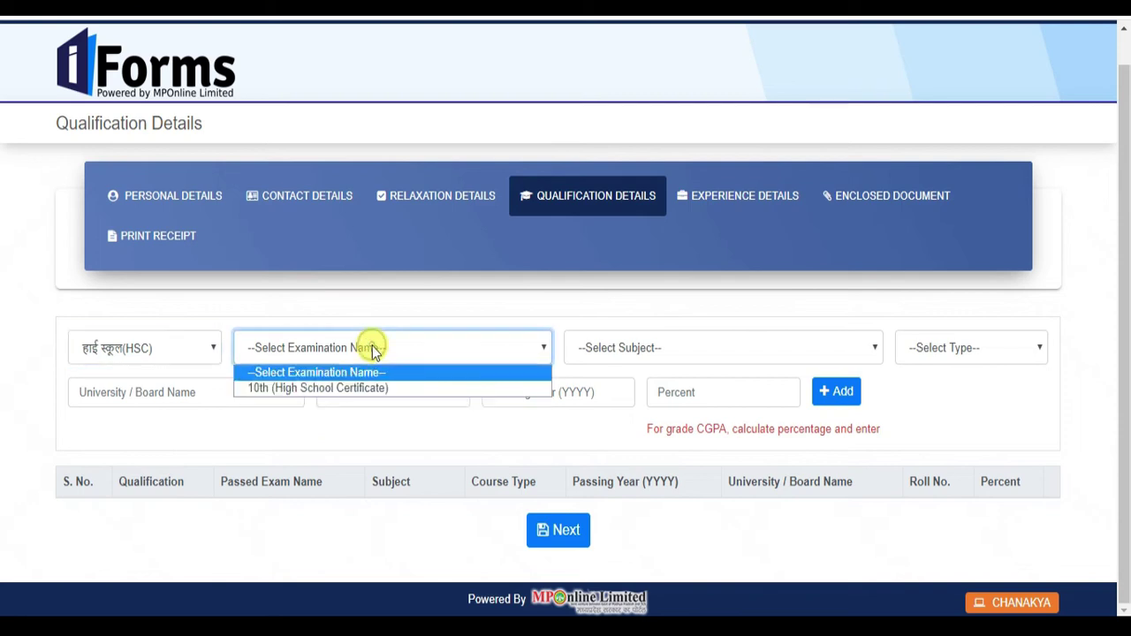
{"action": "left_click", "coordinate": [370, 382]}
{"action": "left_click", "coordinate": [673, 350]}
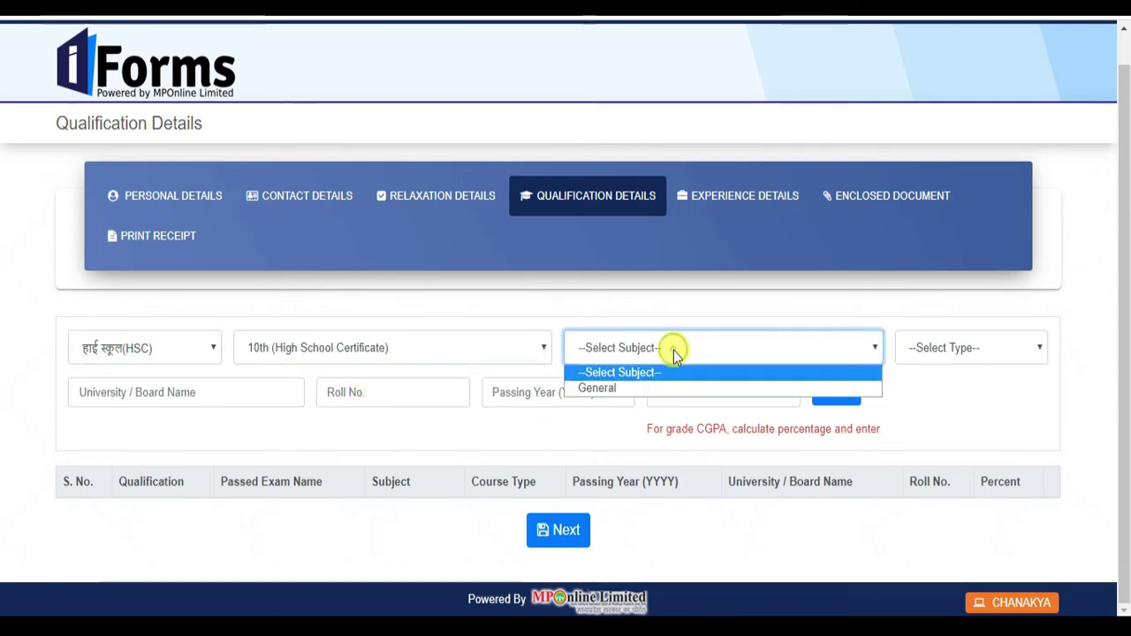
{"action": "left_click", "coordinate": [669, 382]}
{"action": "left_click", "coordinate": [983, 348]}
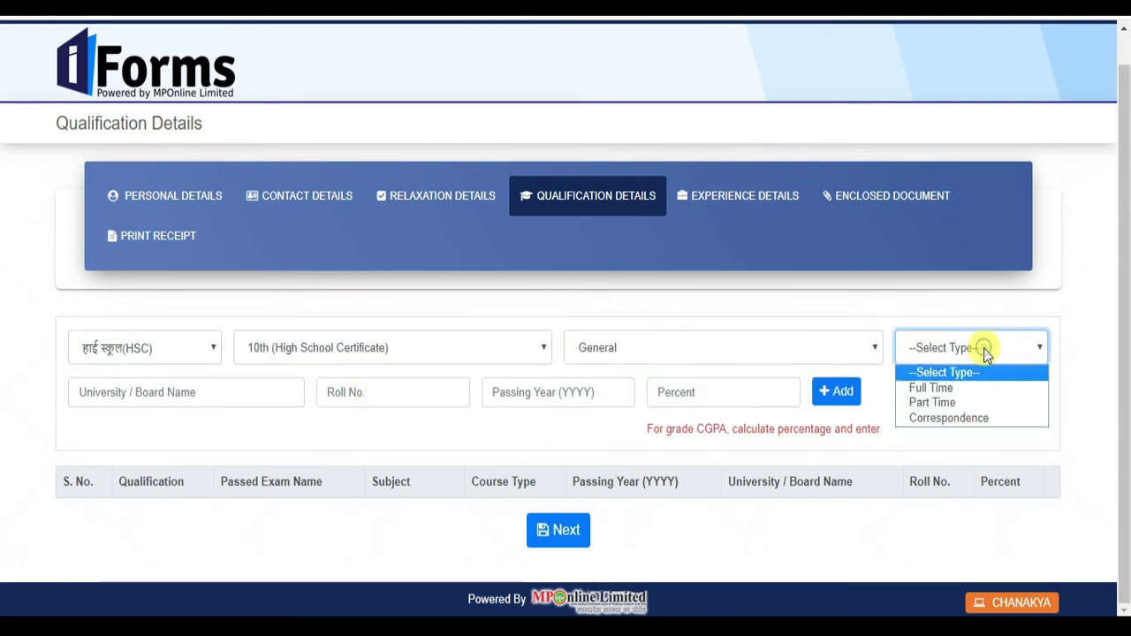
{"action": "left_click", "coordinate": [973, 372]}
{"action": "left_click", "coordinate": [972, 357]}
{"action": "left_click", "coordinate": [969, 388]}
{"action": "left_click", "coordinate": [1057, 394]}
- Enter board UP, the roll number, passing year 2011 and 85 percent, then add the HSC row
{"action": "left_click", "coordinate": [191, 391]}
{"action": "type", "text": "UP"}
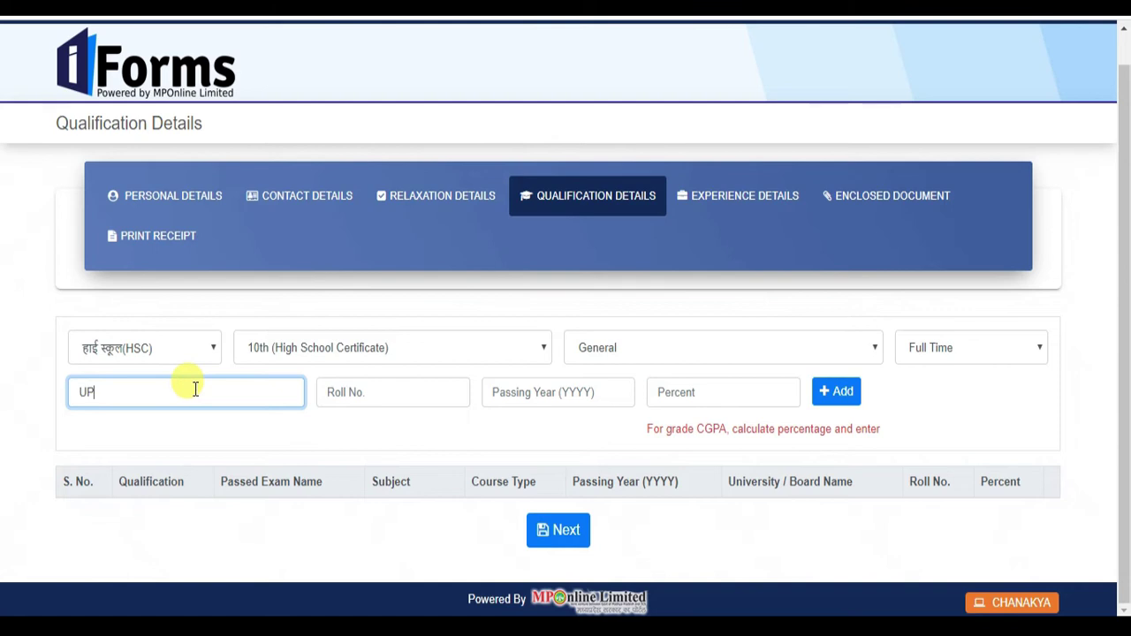
{"action": "left_click", "coordinate": [396, 391]}
{"action": "type", "text": "123456"}
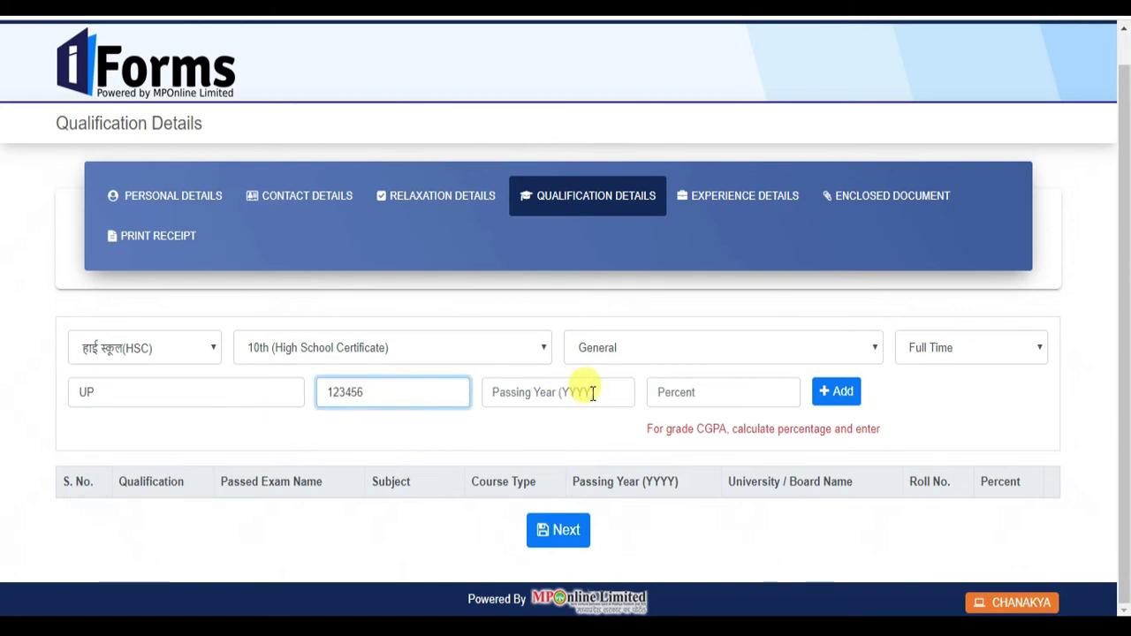
{"action": "left_click", "coordinate": [599, 393]}
{"action": "type", "text": "2011"}
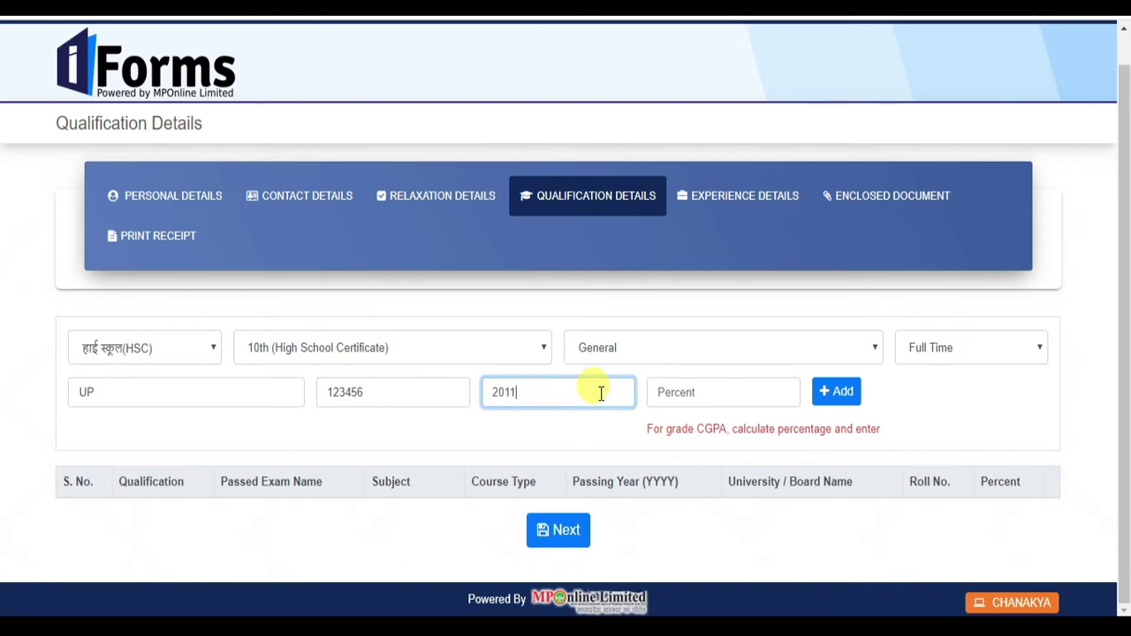
{"action": "left_click", "coordinate": [685, 397]}
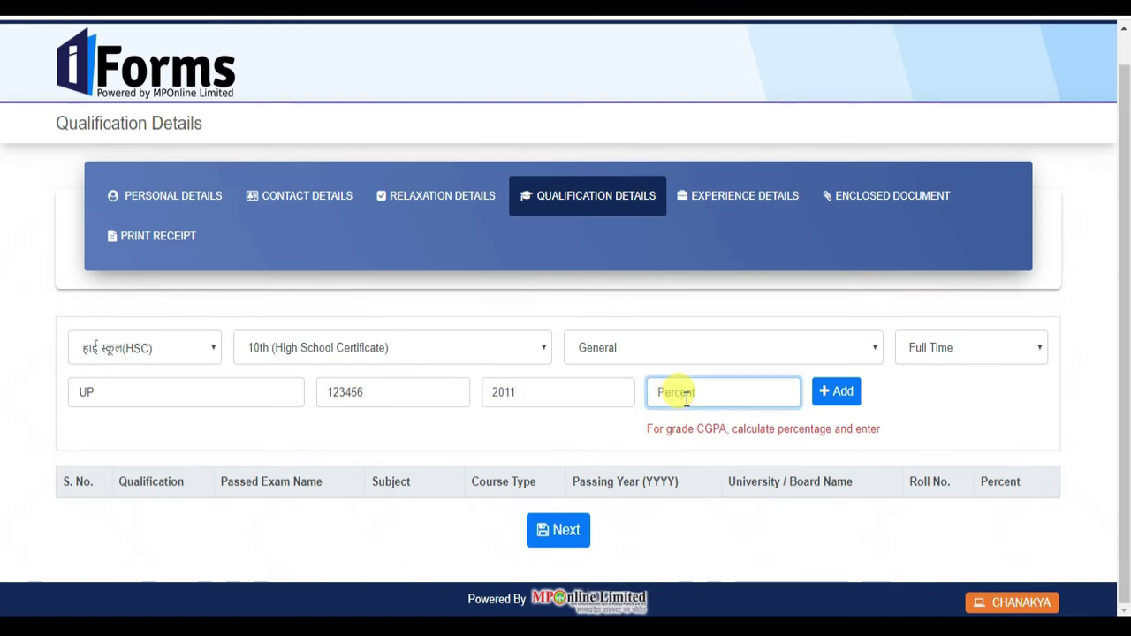
{"action": "left_click", "coordinate": [842, 393]}
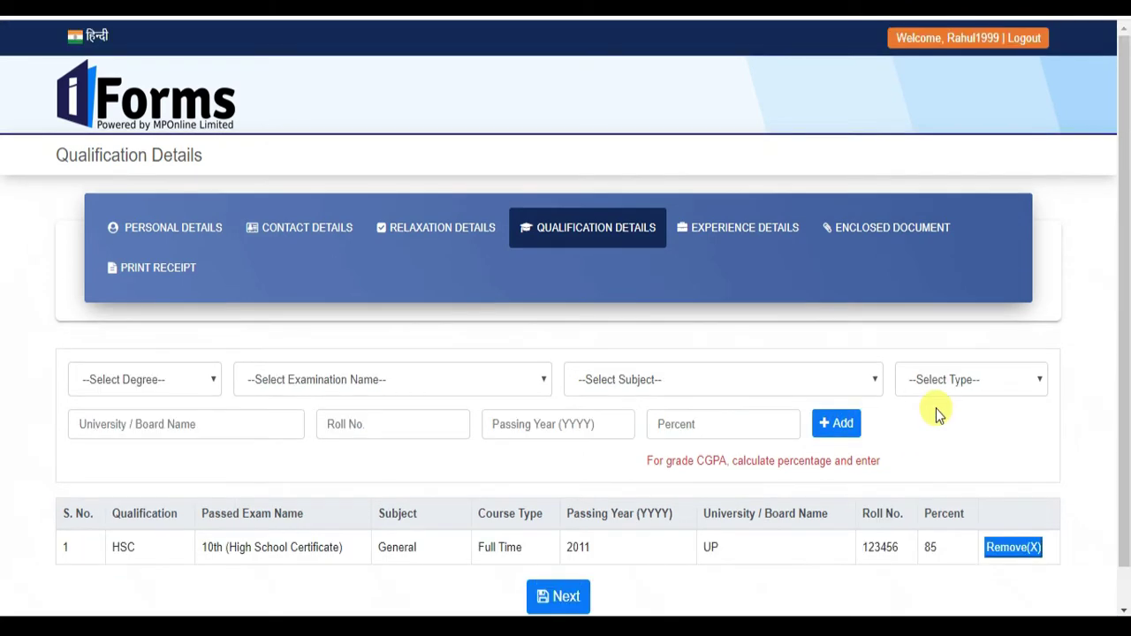
{"action": "scroll", "coordinate": [355, 492], "scroll_direction": "down", "scroll_amount": 1}
{"action": "left_click_drag", "start_coordinate": [110, 506], "coordinate": [1025, 503]}
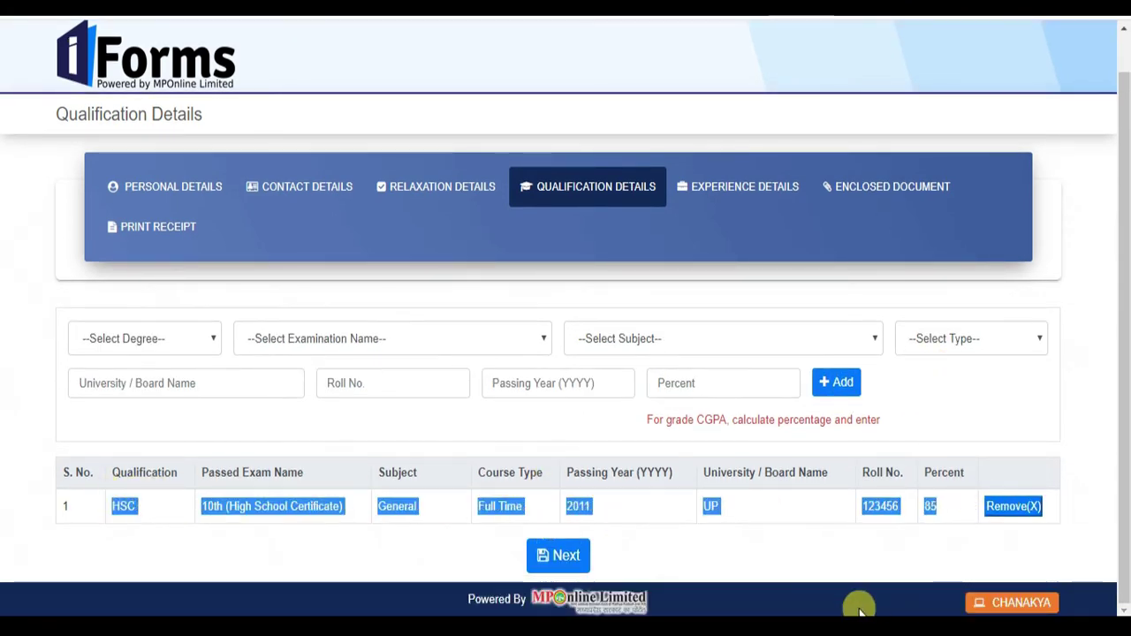
{"action": "left_click", "coordinate": [820, 559]}
- Choose degree Diploma, examination ITI, subject FITTER and type Full Time for a second qualification
{"action": "left_click", "coordinate": [146, 336]}
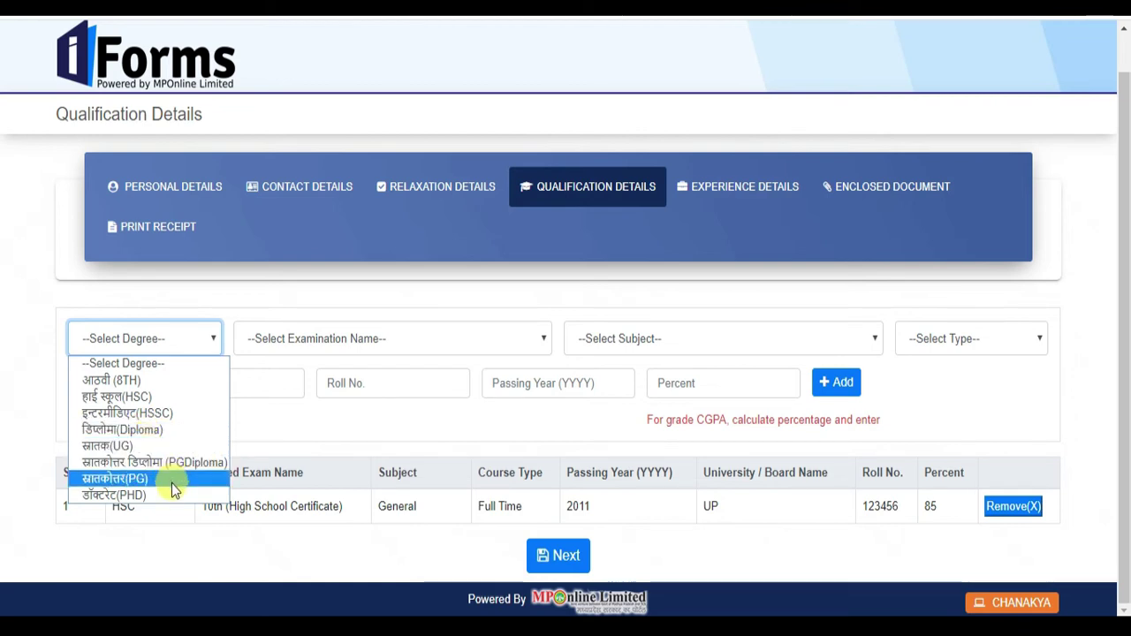
{"action": "left_click", "coordinate": [172, 431]}
{"action": "left_click", "coordinate": [353, 338]}
{"action": "left_click", "coordinate": [408, 335]}
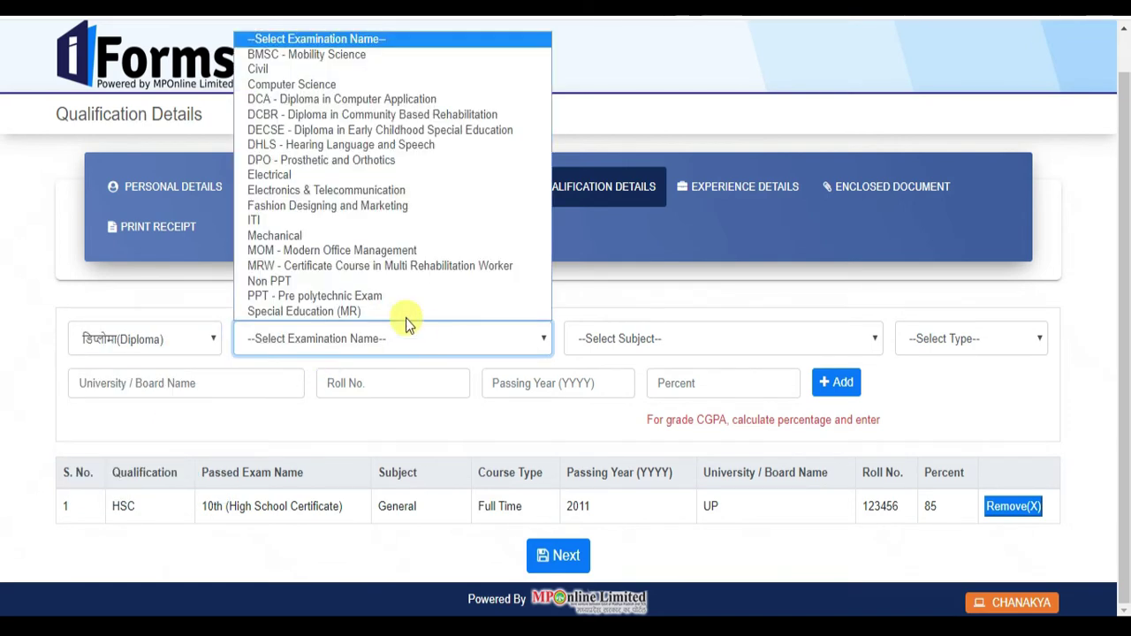
{"action": "left_click", "coordinate": [408, 223]}
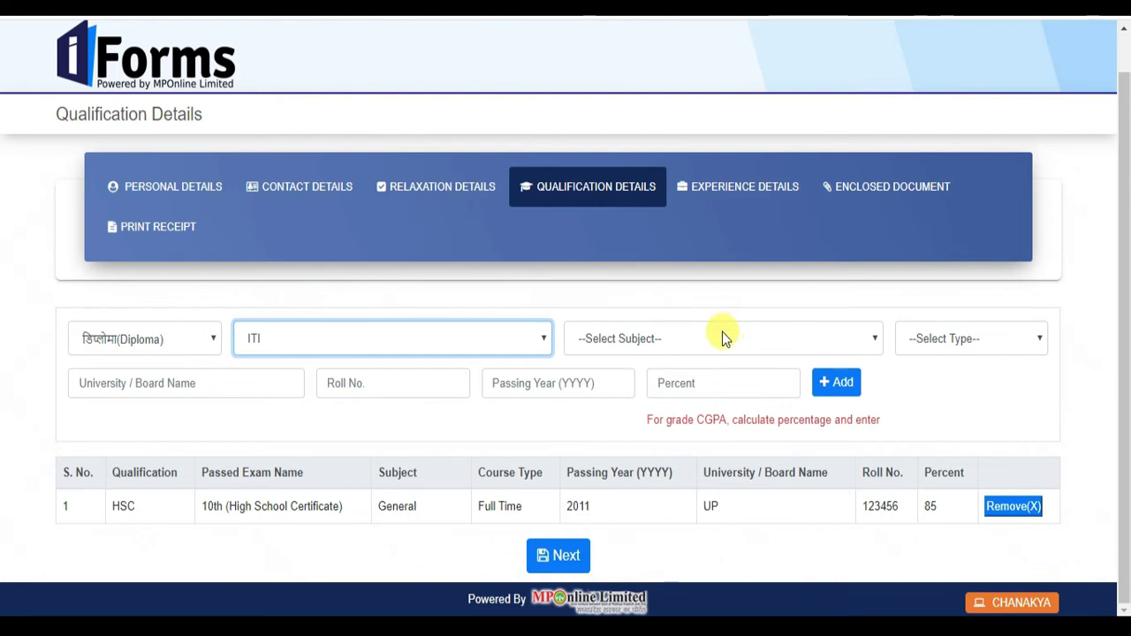
{"action": "left_click", "coordinate": [722, 334]}
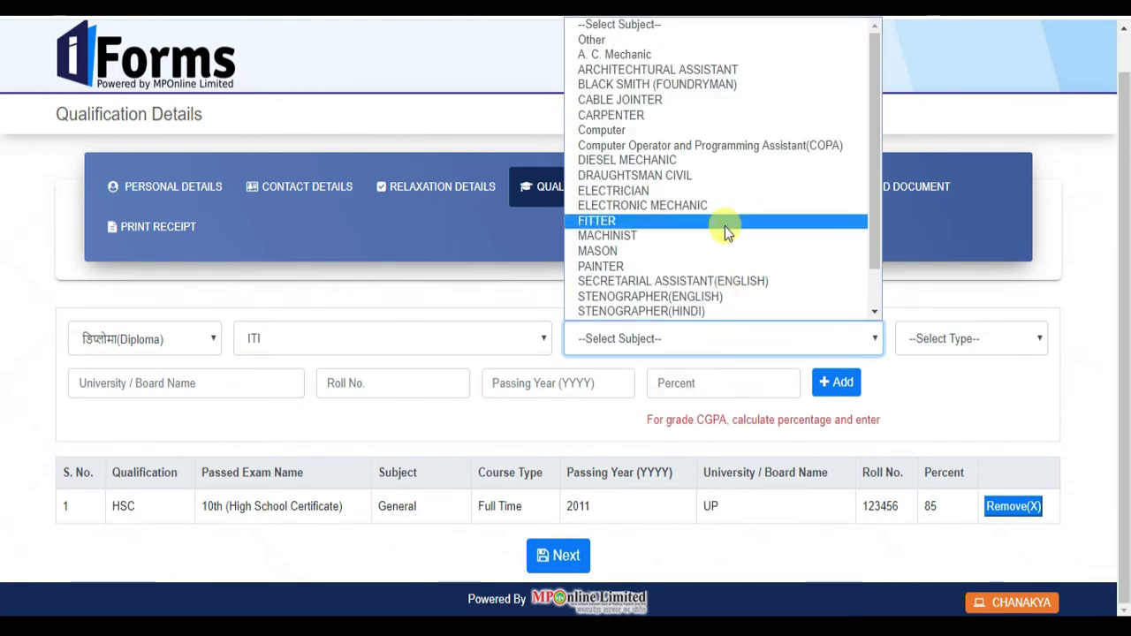
{"action": "left_click", "coordinate": [750, 221]}
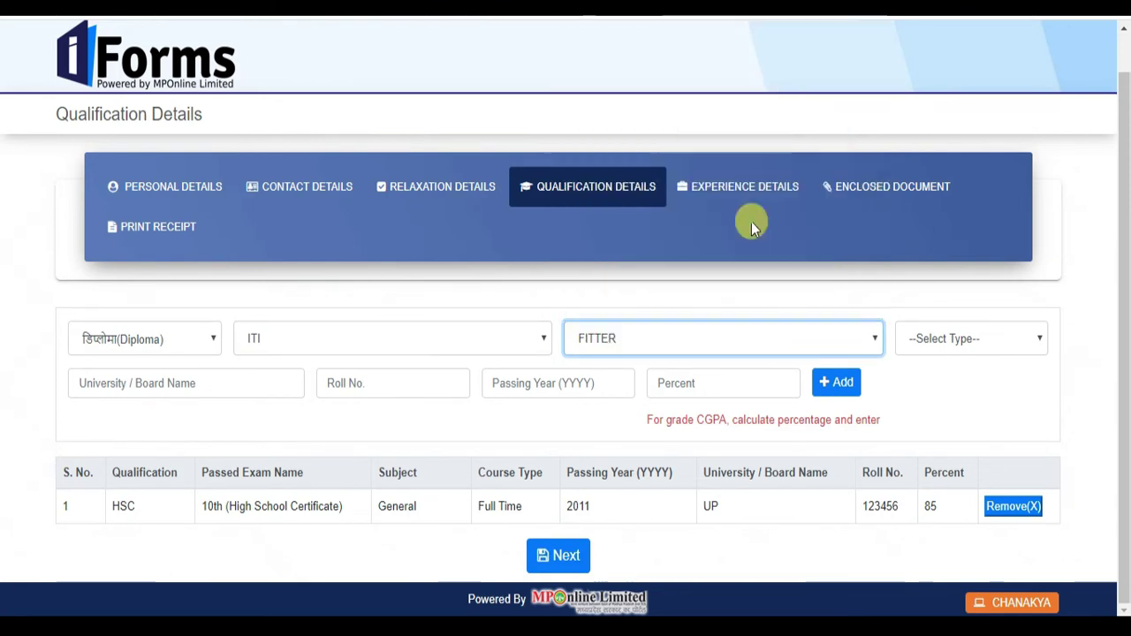
{"action": "left_click", "coordinate": [953, 343]}
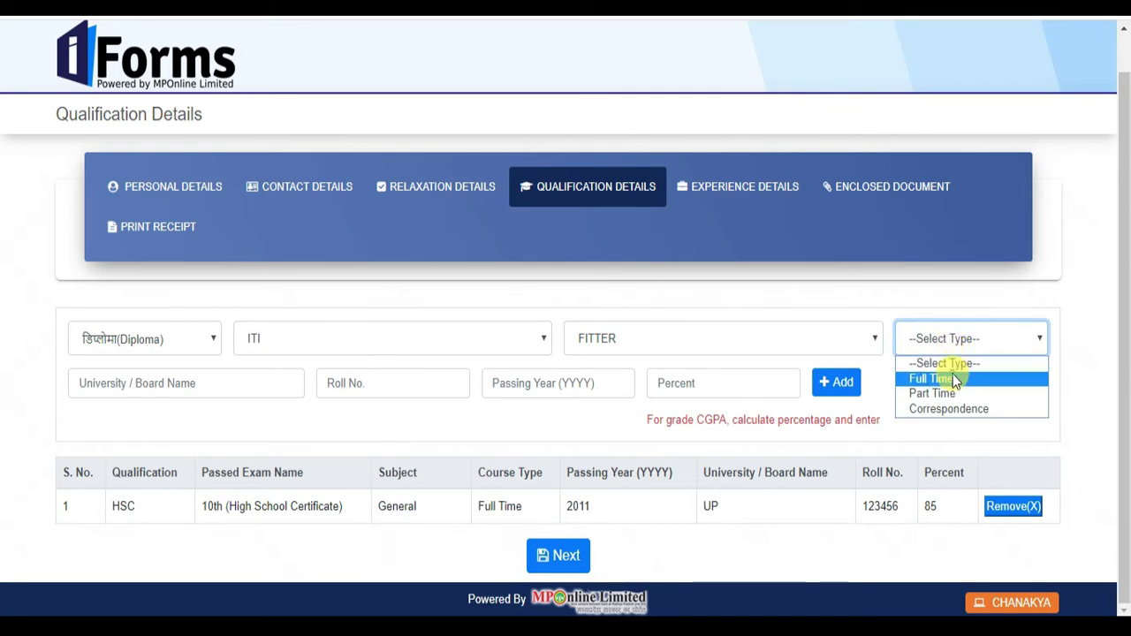
{"action": "left_click", "coordinate": [952, 373]}
- Enter board UP, roll number, year 2015 and 85 percent, and add the ITI row
{"action": "left_click", "coordinate": [190, 382]}
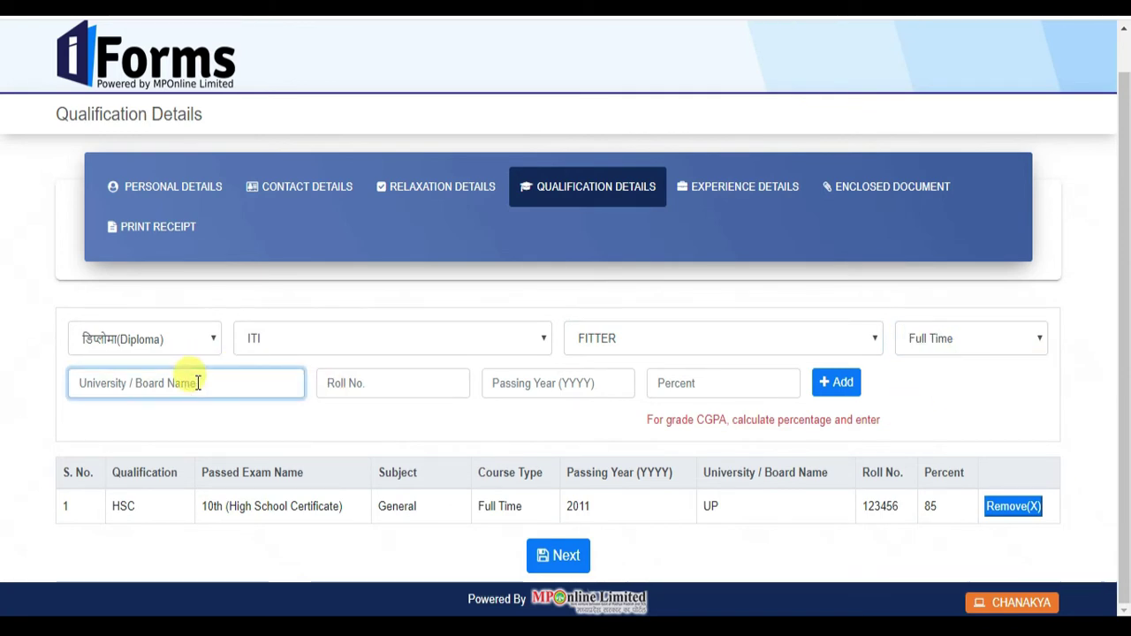
{"action": "type", "text": "UP"}
{"action": "left_click", "coordinate": [402, 382]}
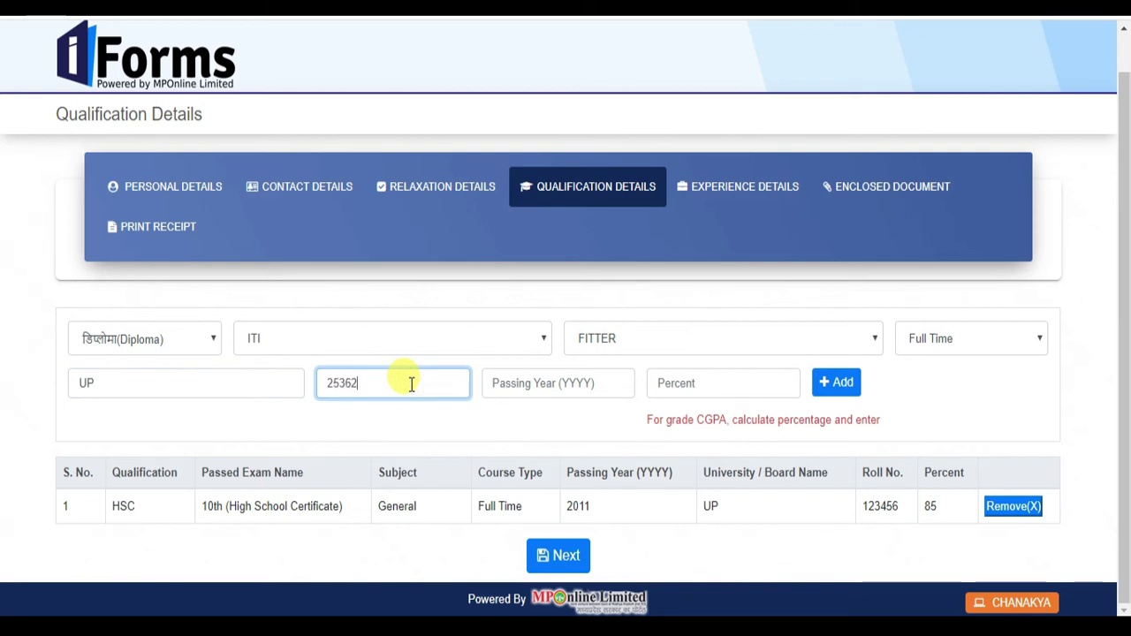
{"action": "left_click", "coordinate": [530, 383]}
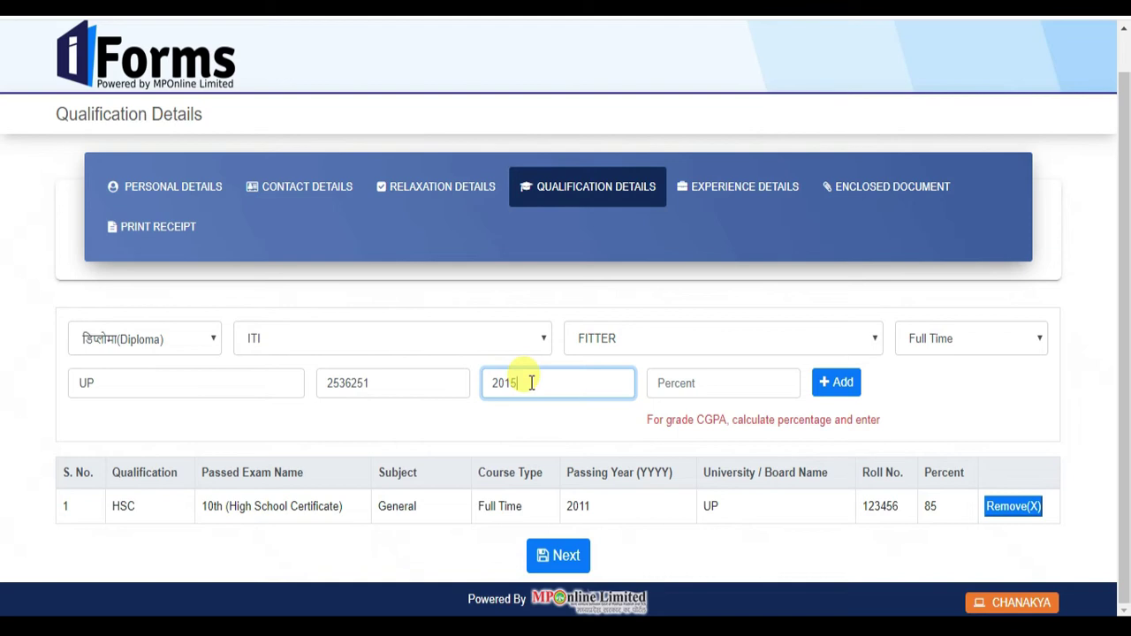
{"action": "left_click", "coordinate": [677, 384]}
{"action": "type", "text": "85"}
{"action": "left_click", "coordinate": [835, 381]}
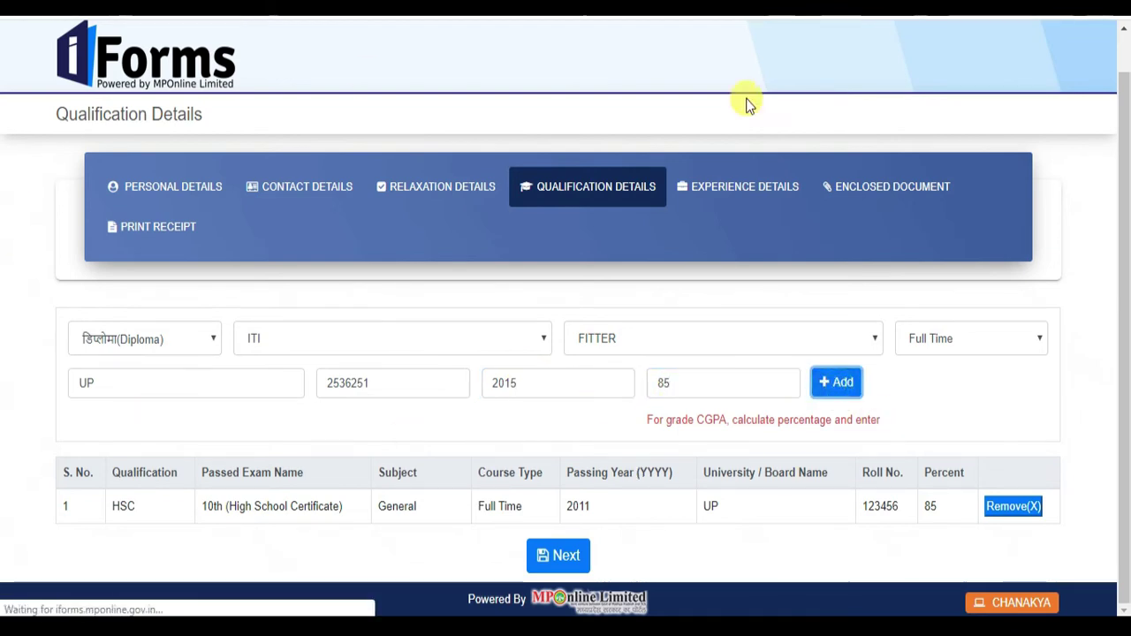
{"action": "scroll", "coordinate": [574, 389], "scroll_direction": "down", "scroll_amount": 1}
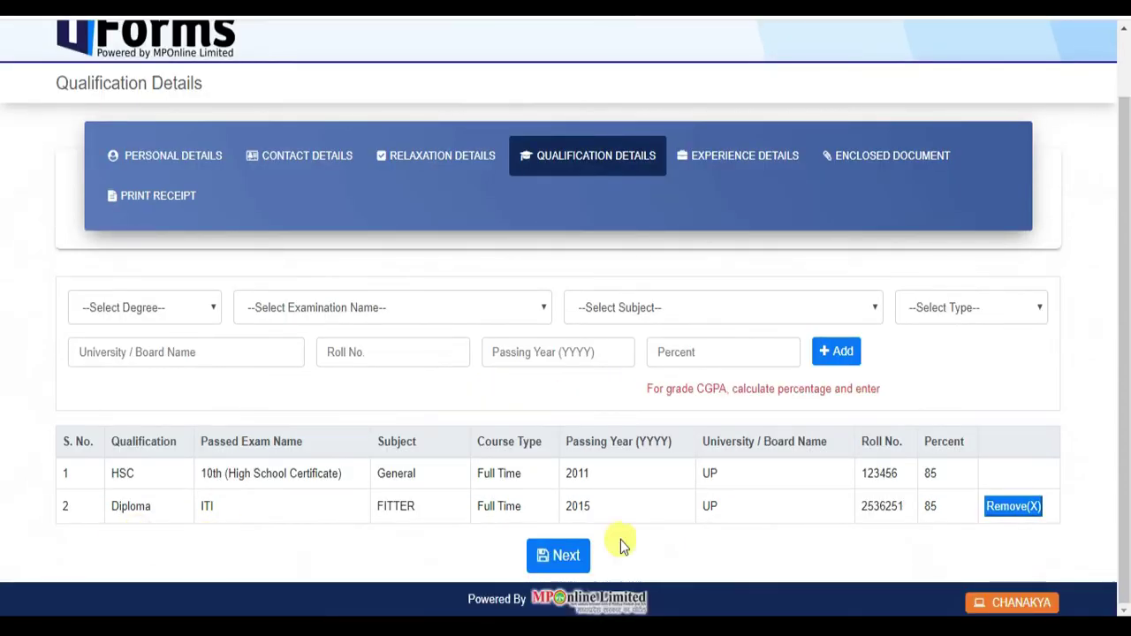
- Save qualifications and enter experience organization KANPUR, Private service, post ASSITANT
{"action": "left_click", "coordinate": [559, 558]}
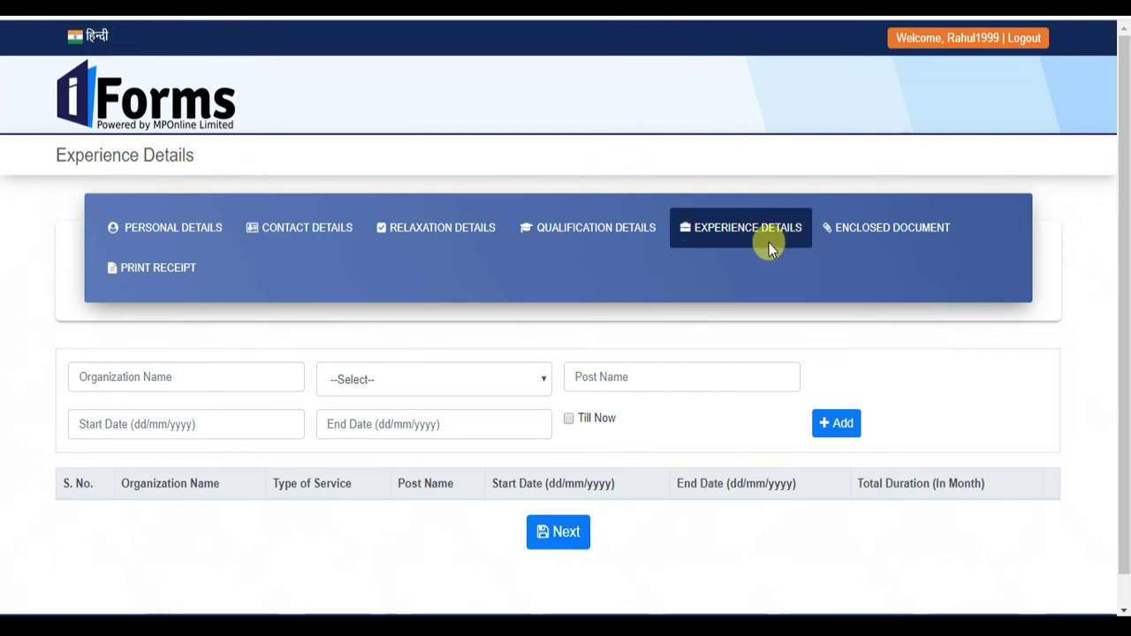
{"action": "left_click", "coordinate": [182, 380]}
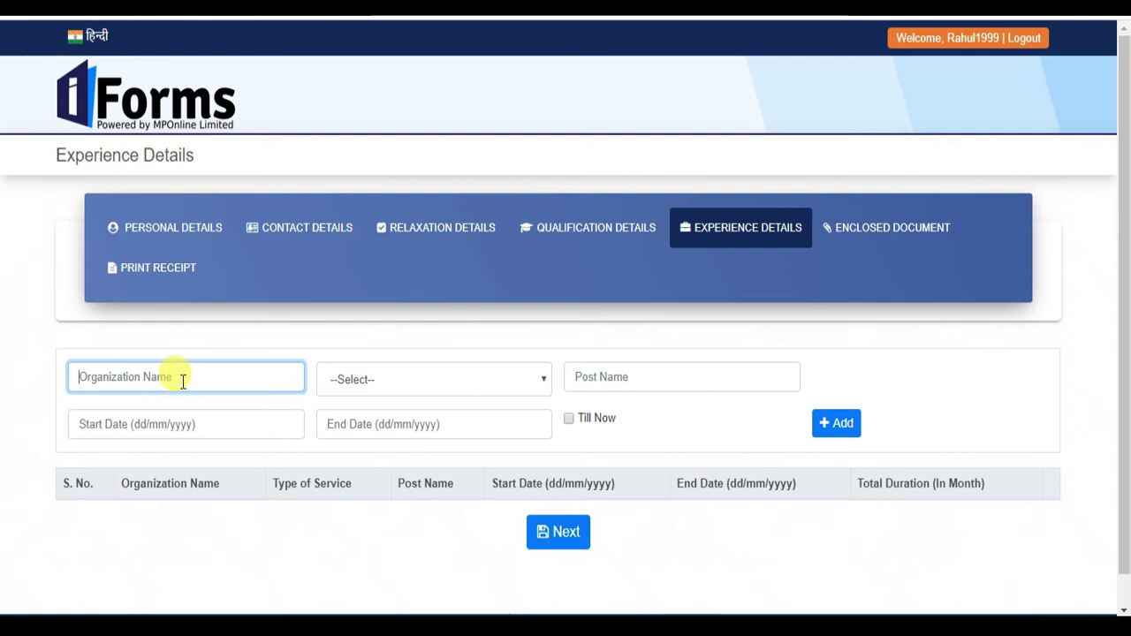
{"action": "type", "text": "KANPUR"}
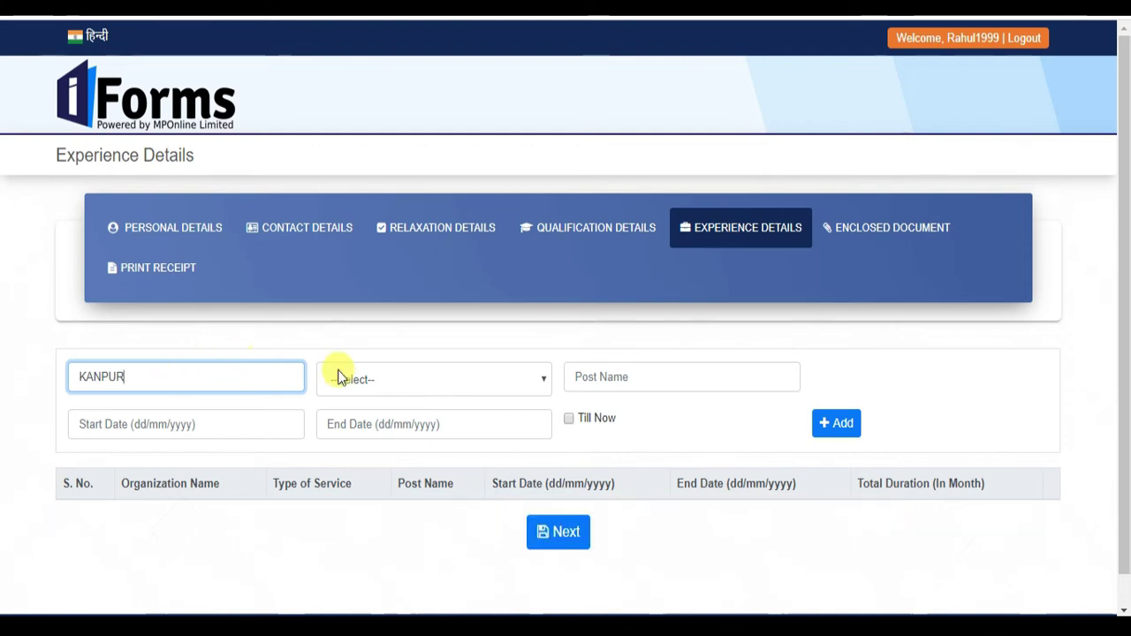
{"action": "left_click", "coordinate": [392, 379]}
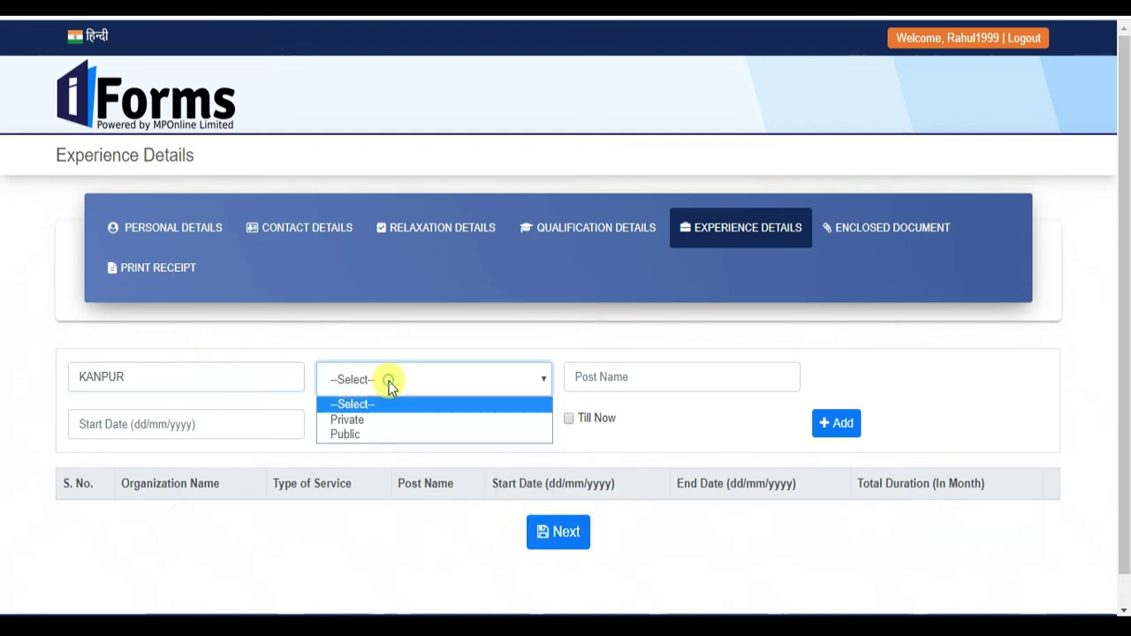
{"action": "left_click", "coordinate": [391, 419]}
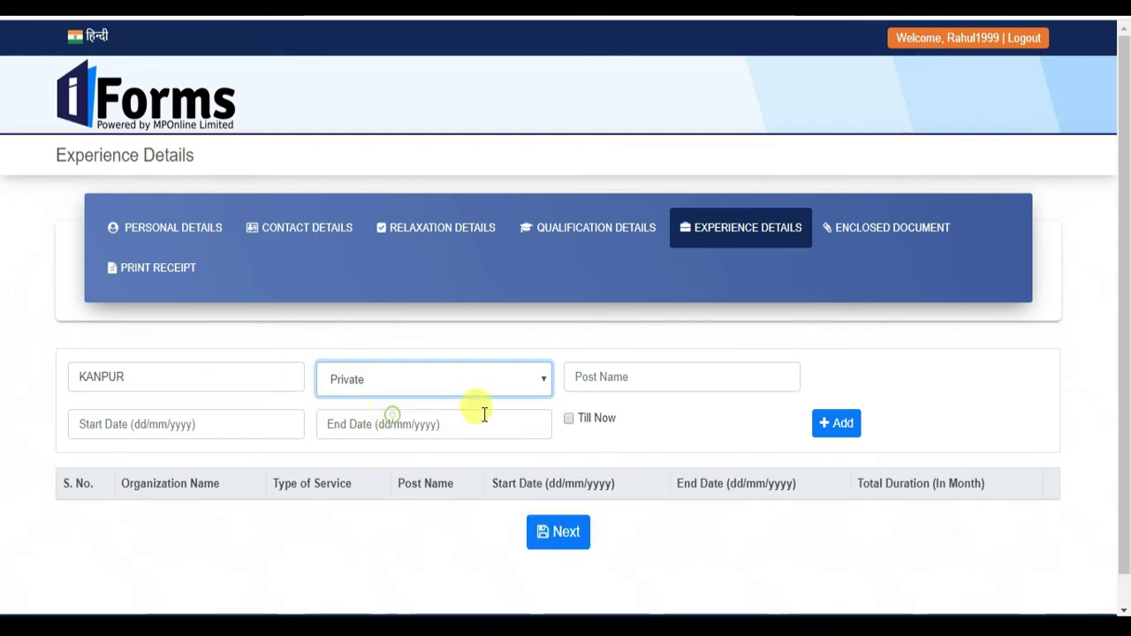
{"action": "left_click", "coordinate": [667, 377]}
{"action": "left_click", "coordinate": [665, 376]}
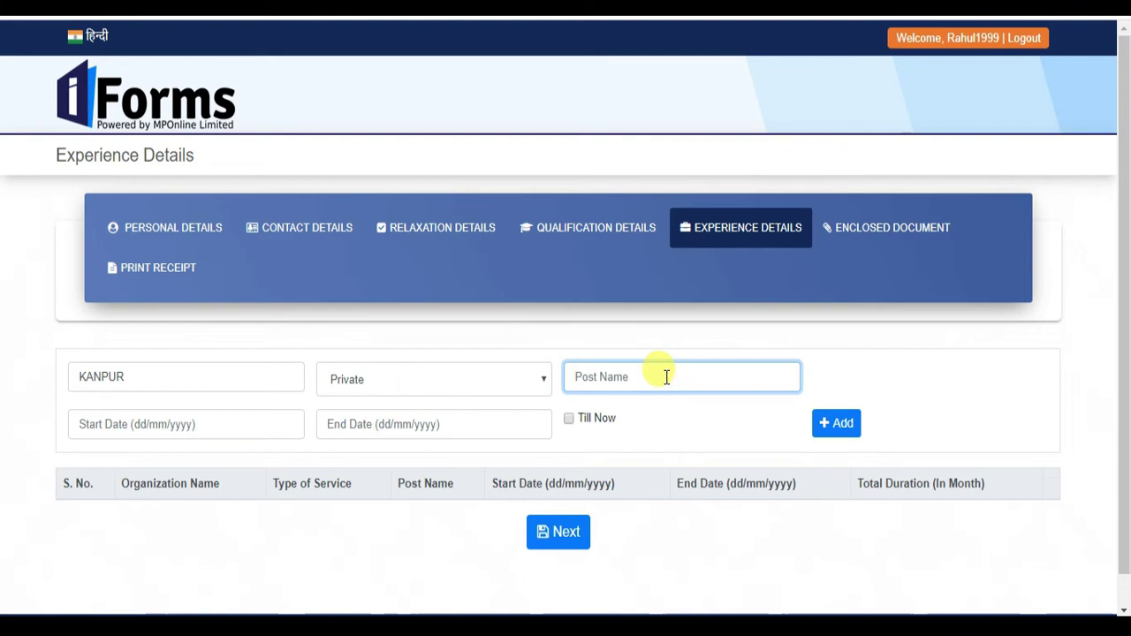
{"action": "type", "text": "ASSITANT"}
- Set the experience period 04/02/2016 to 15/02/2019, add the entry, and continue to documents
{"action": "left_click", "coordinate": [196, 429]}
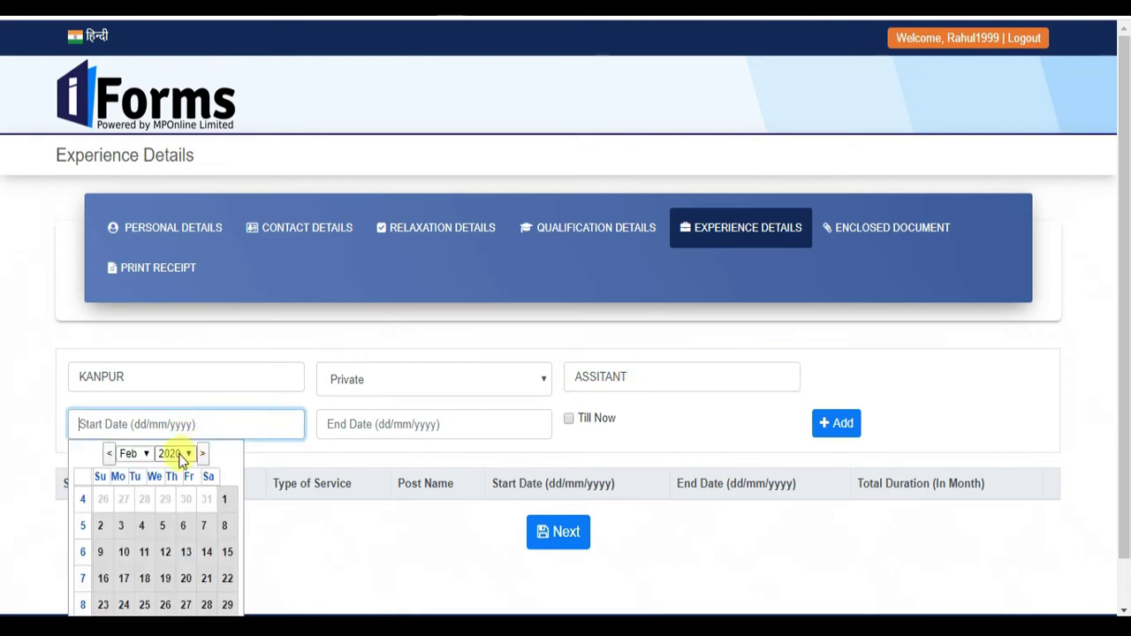
{"action": "left_click", "coordinate": [176, 453]}
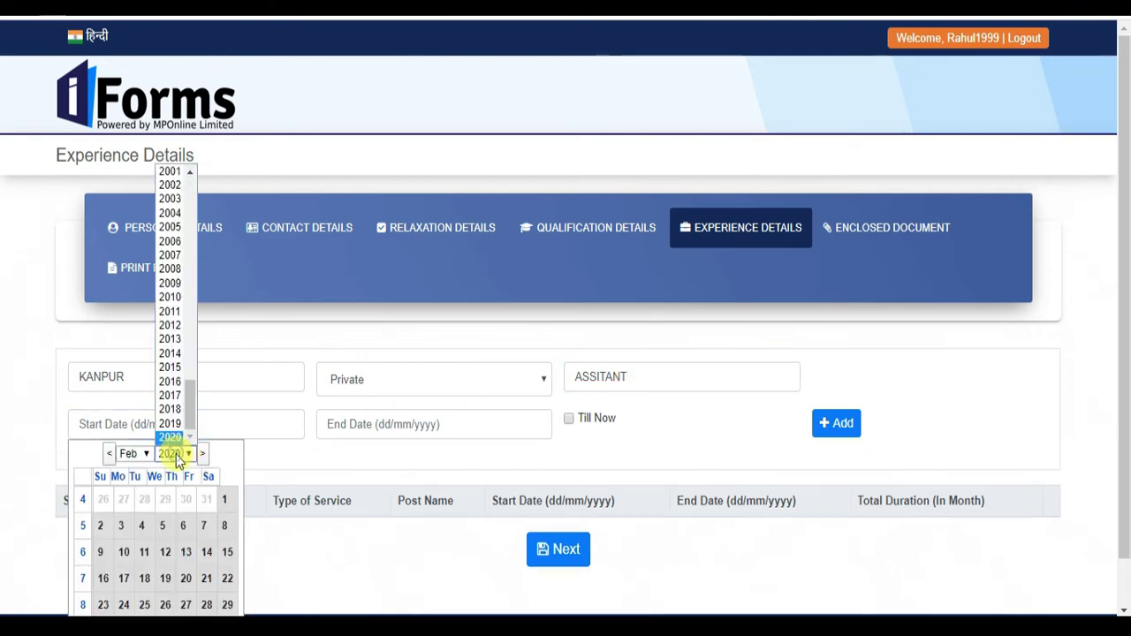
{"action": "left_click", "coordinate": [171, 381]}
{"action": "left_click", "coordinate": [186, 500]}
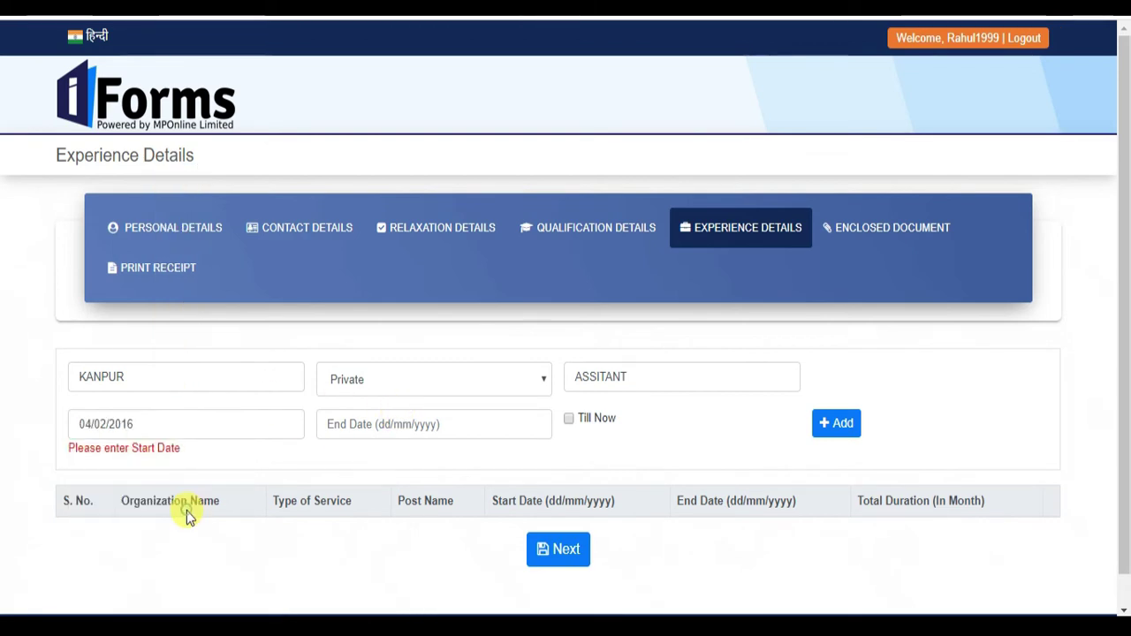
{"action": "left_click", "coordinate": [165, 426]}
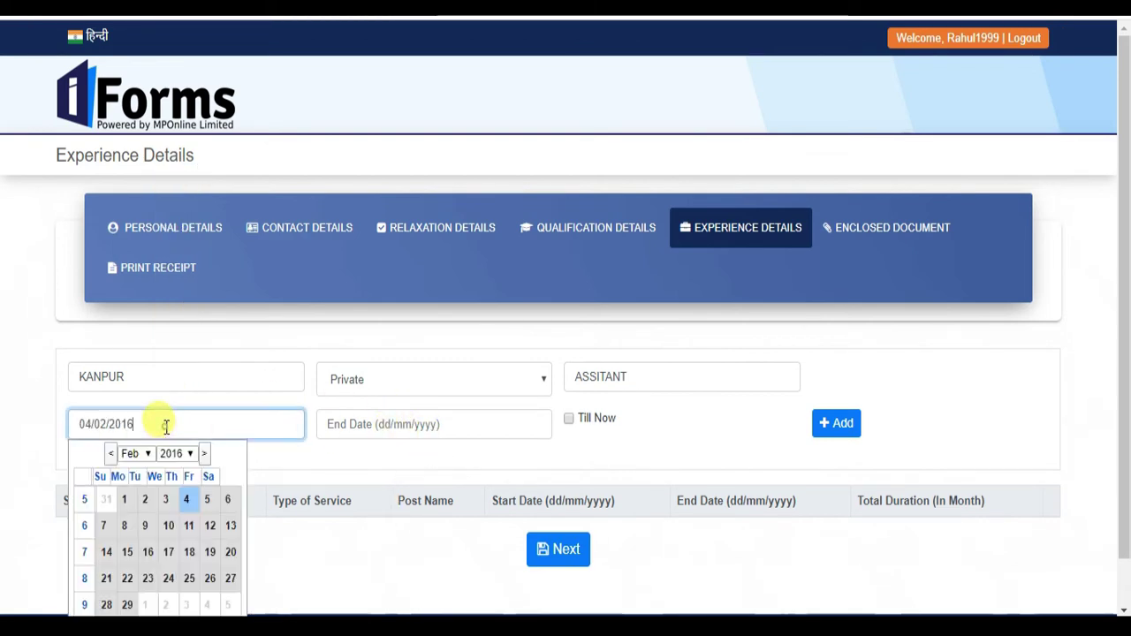
{"action": "left_click", "coordinate": [253, 464]}
{"action": "left_click", "coordinate": [361, 433]}
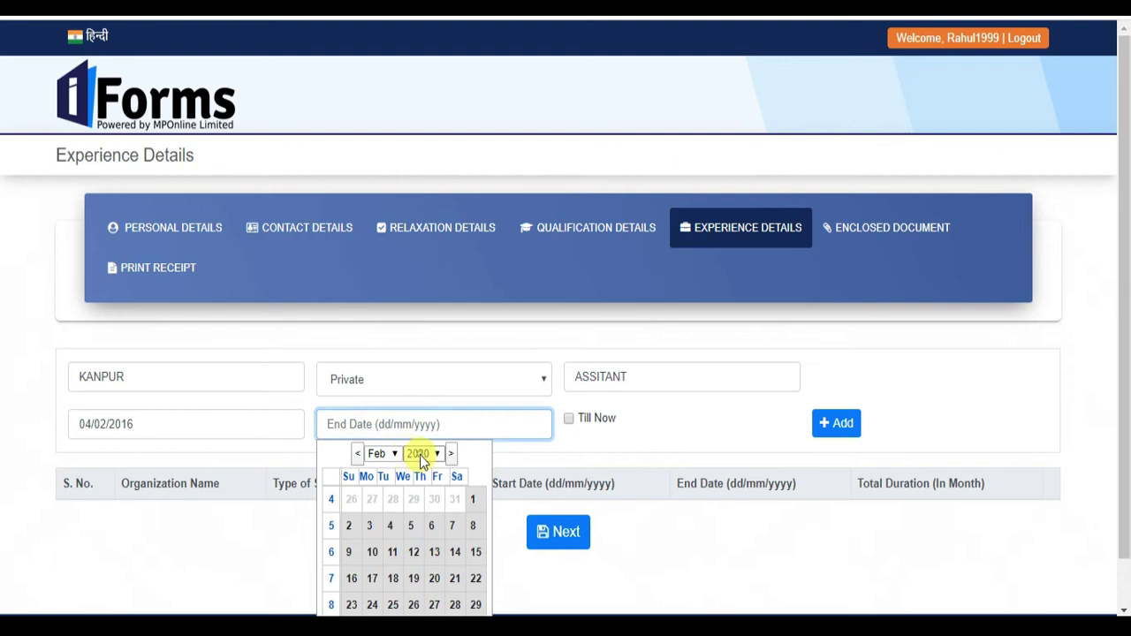
{"action": "left_click", "coordinate": [419, 453]}
{"action": "left_click", "coordinate": [421, 430]}
{"action": "left_click", "coordinate": [452, 551]}
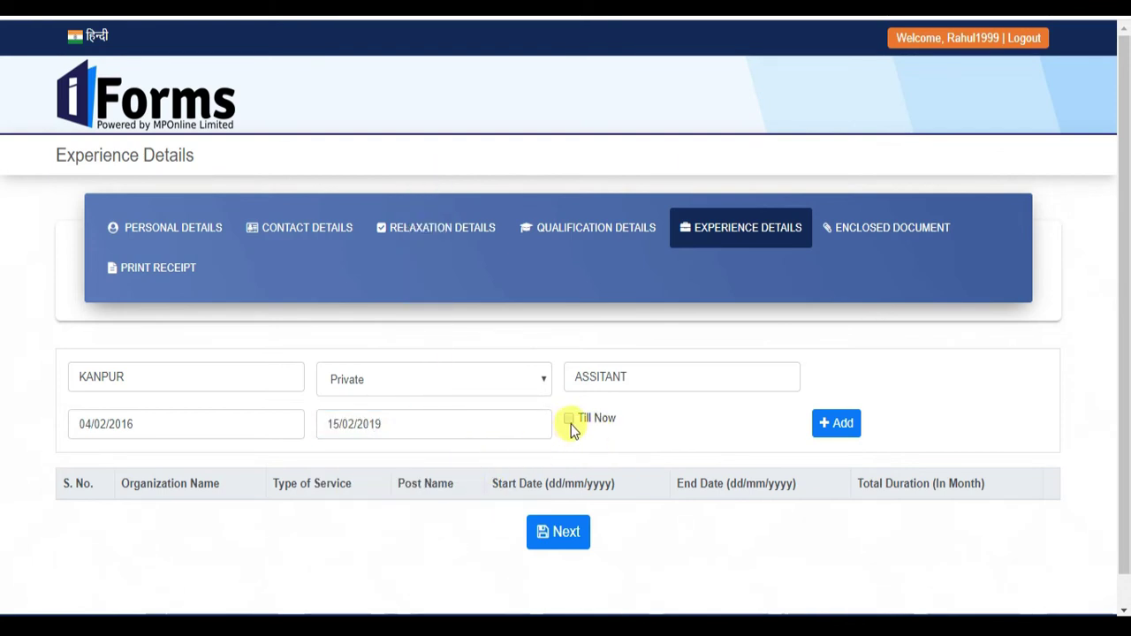
{"action": "left_click", "coordinate": [836, 423]}
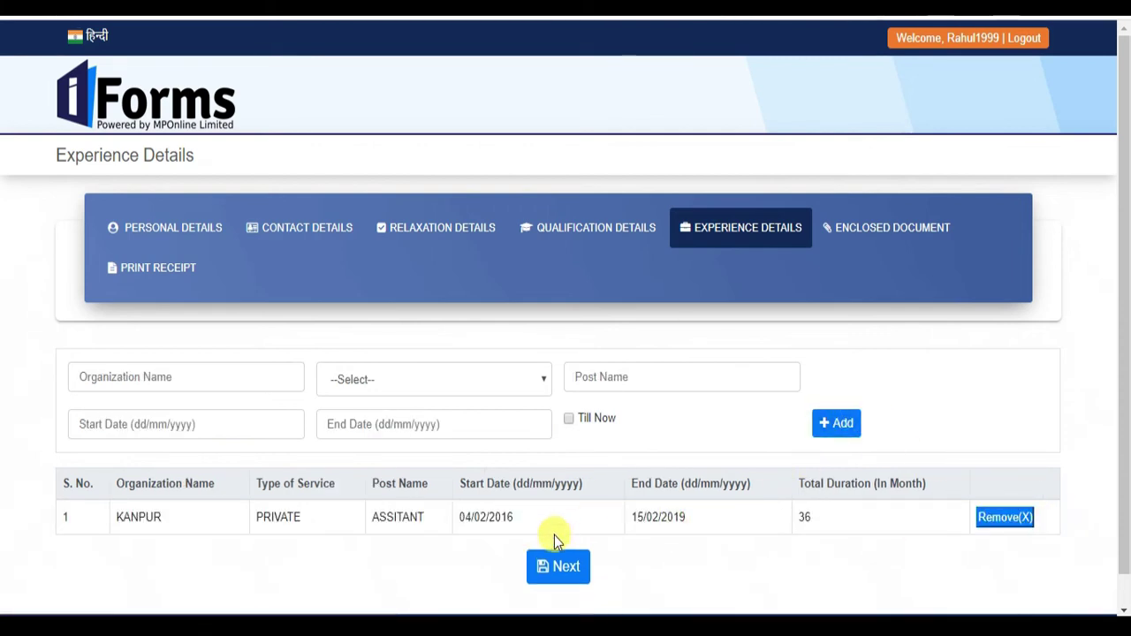
{"action": "left_click", "coordinate": [556, 567]}
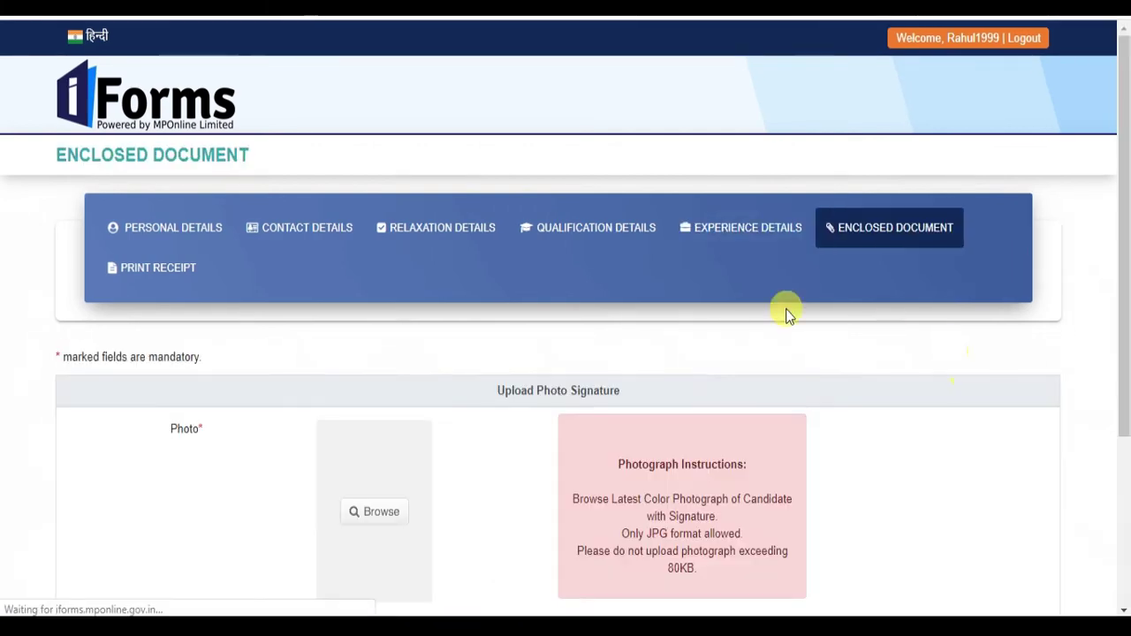
- Upload the download image from the new form folder as the Photo and accept the crop
{"action": "scroll", "coordinate": [791, 442], "scroll_direction": "down", "scroll_amount": 3}
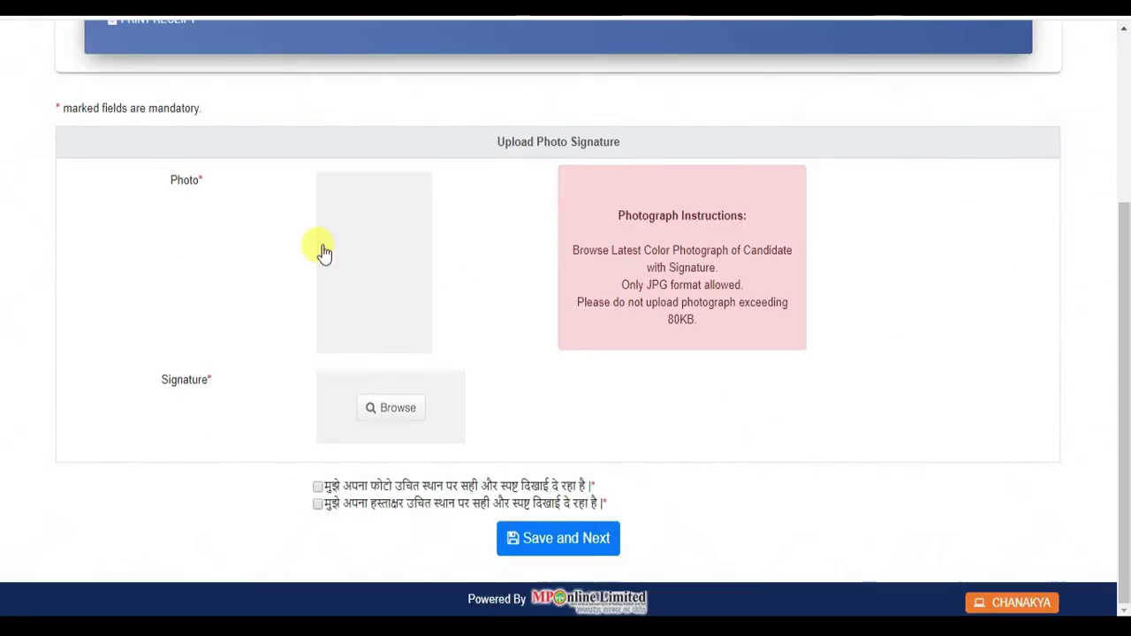
{"action": "left_click_drag", "start_coordinate": [143, 191], "coordinate": [213, 201]}
{"action": "double_click", "coordinate": [160, 386]}
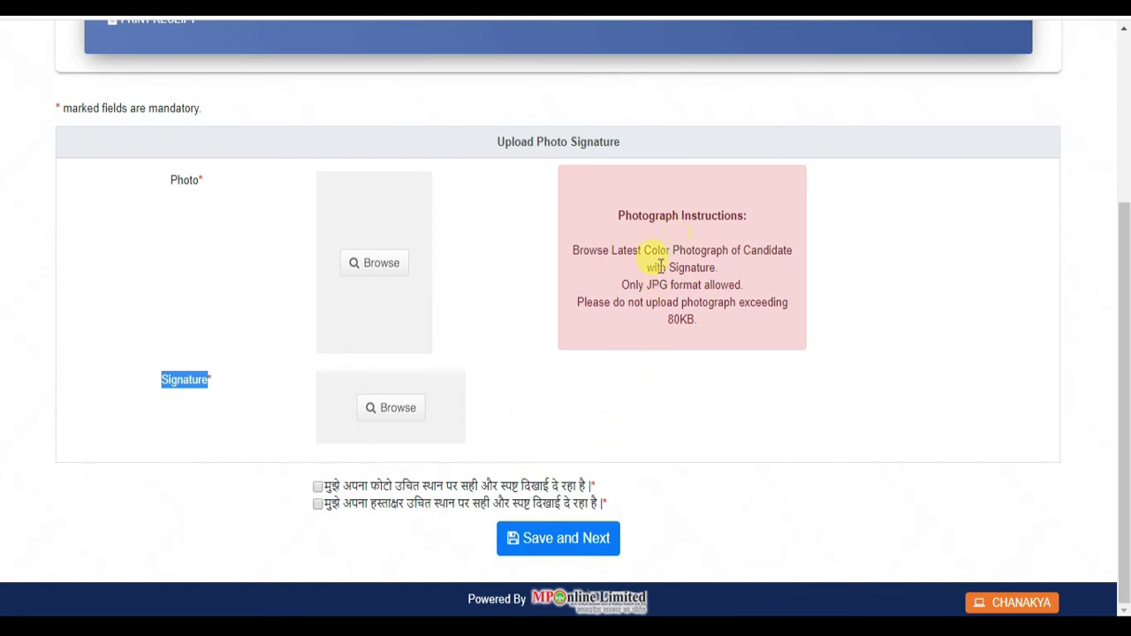
{"action": "left_click_drag", "start_coordinate": [674, 320], "coordinate": [707, 318]}
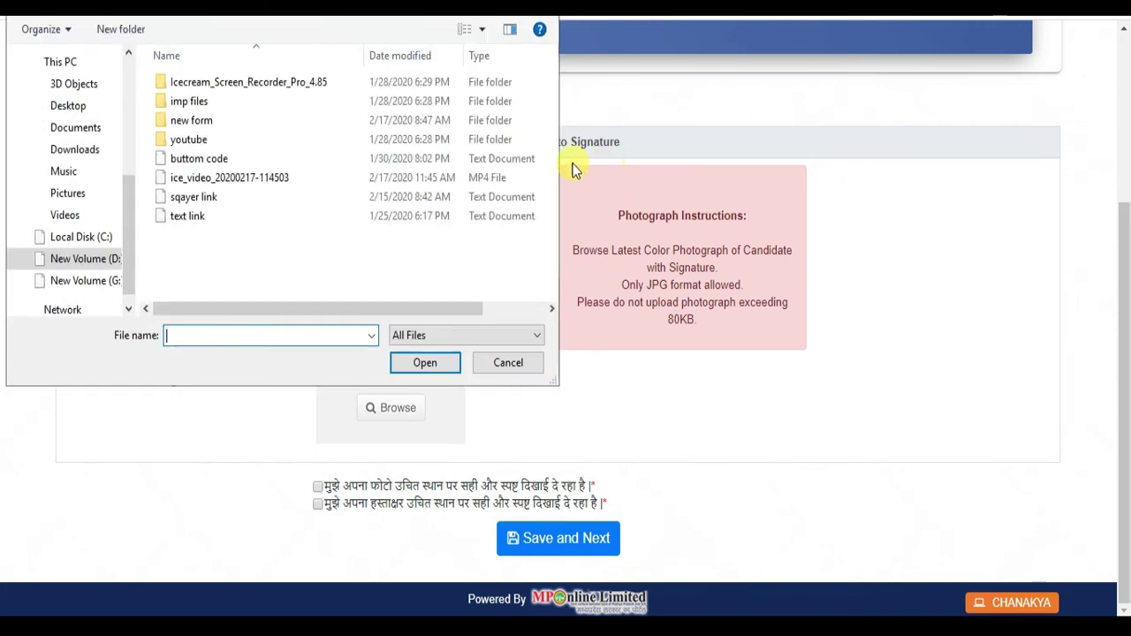
{"action": "double_click", "coordinate": [212, 126]}
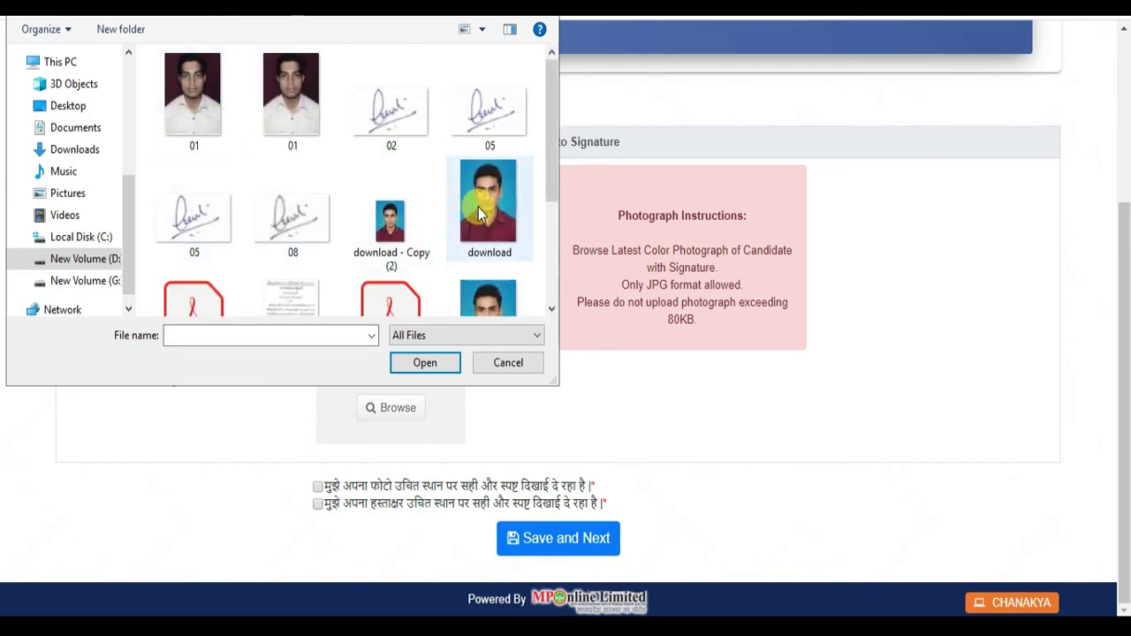
{"action": "double_click", "coordinate": [478, 207]}
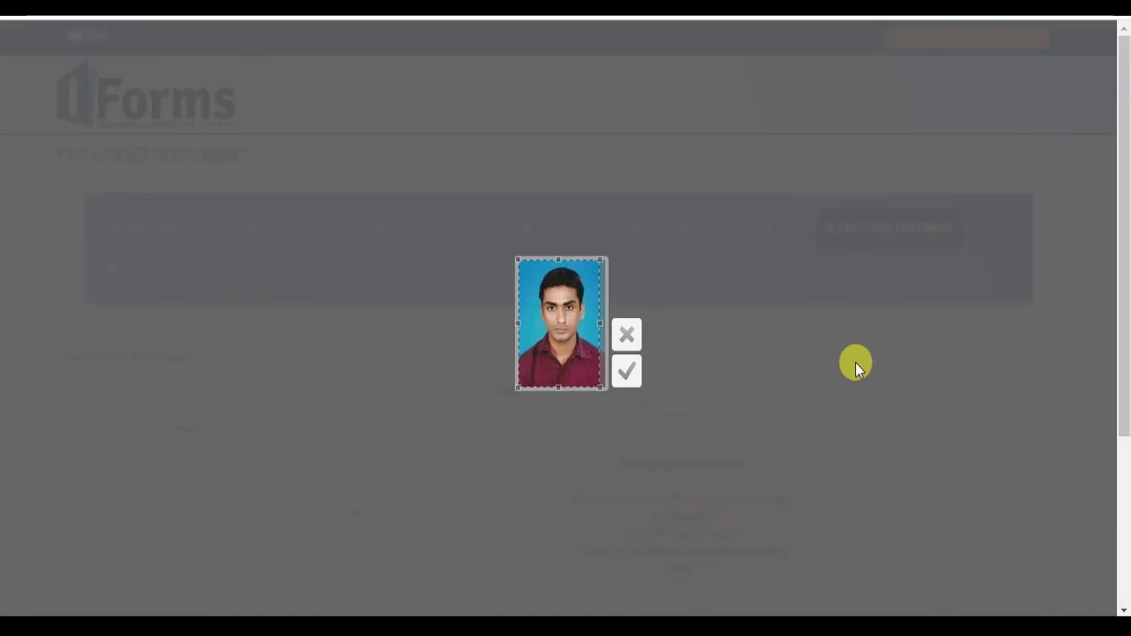
{"action": "left_click", "coordinate": [629, 372]}
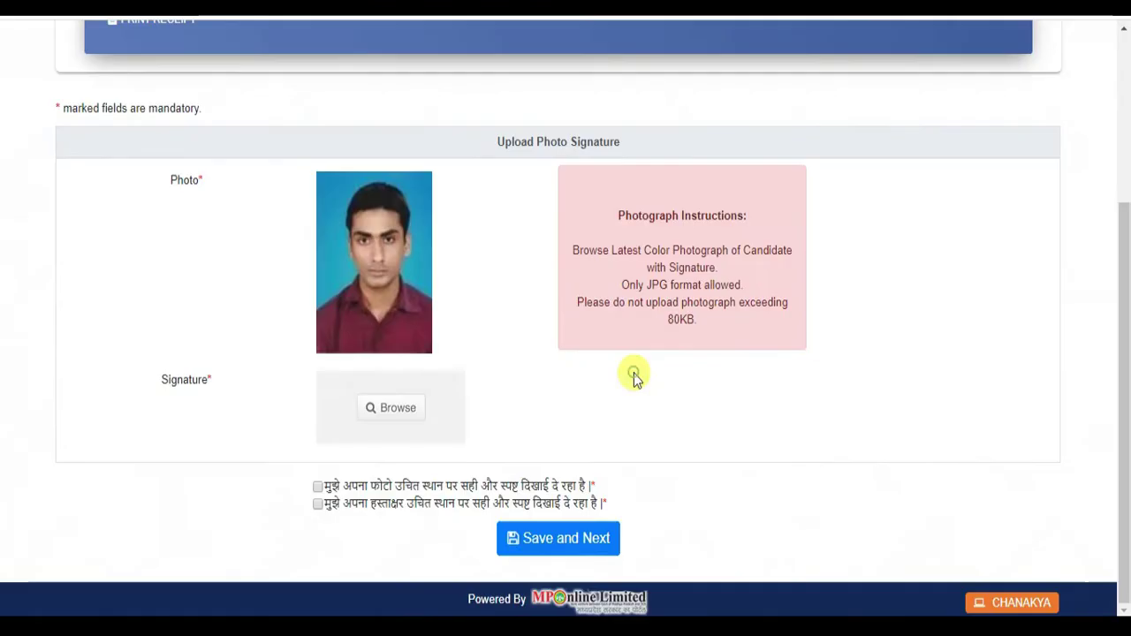
{"action": "left_click", "coordinate": [398, 394]}
- Upload the signature image, adjusting the crop box to frame the signature
{"action": "double_click", "coordinate": [292, 226]}
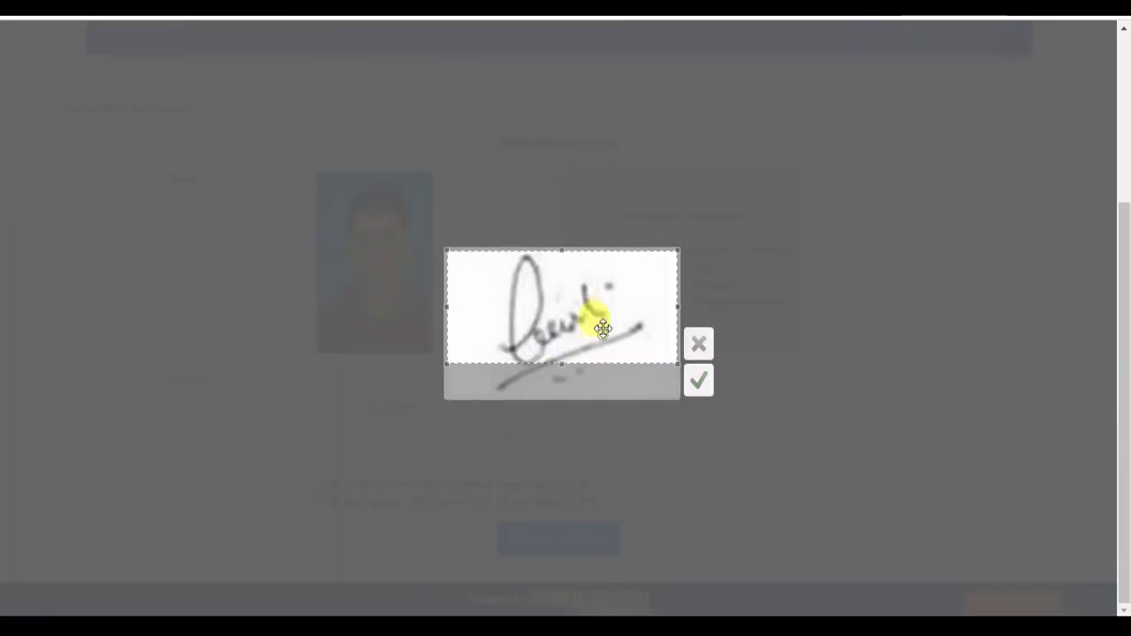
{"action": "left_click_drag", "start_coordinate": [603, 329], "coordinate": [596, 377]}
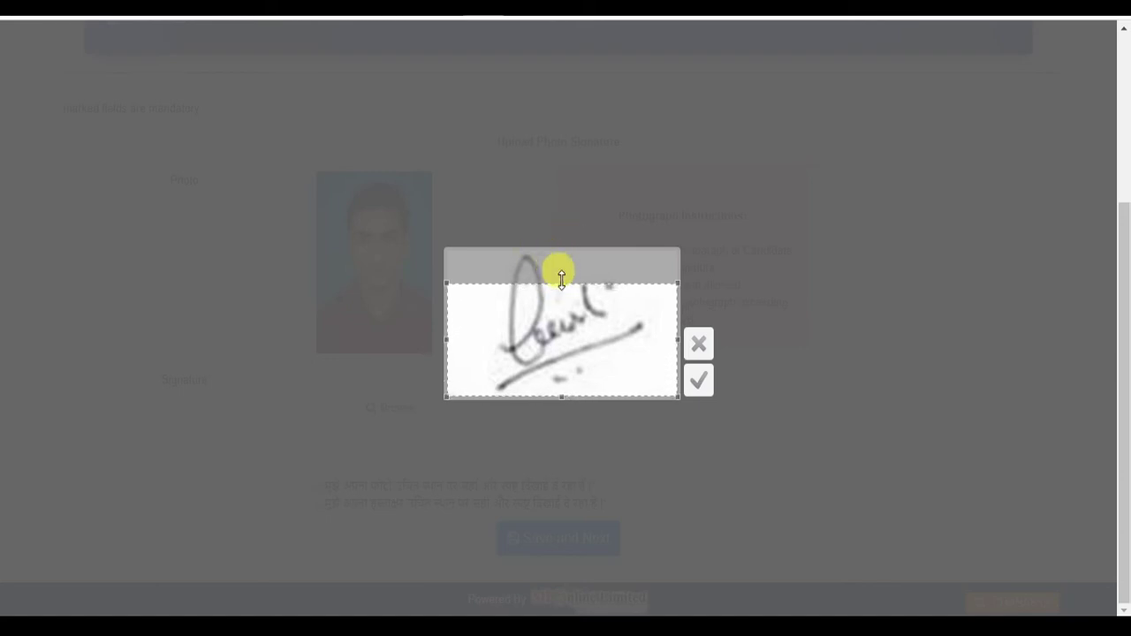
{"action": "left_click_drag", "start_coordinate": [590, 313], "coordinate": [582, 285]}
{"action": "left_click", "coordinate": [701, 379]}
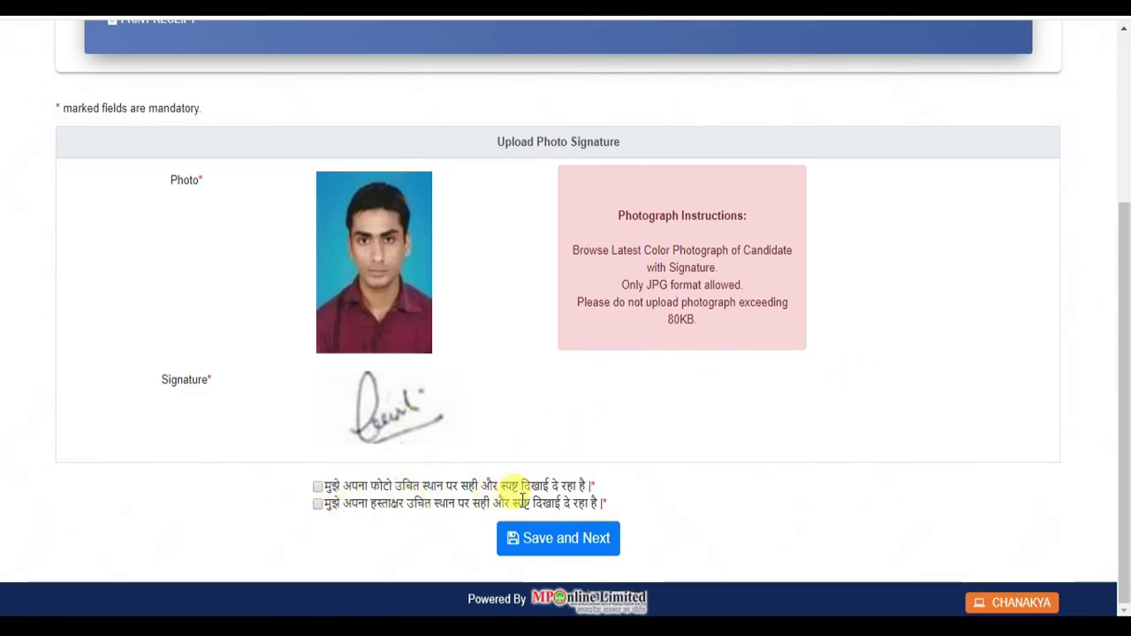
- Tick both photo and signature confirmation boxes and save the documents
{"action": "left_click", "coordinate": [317, 486]}
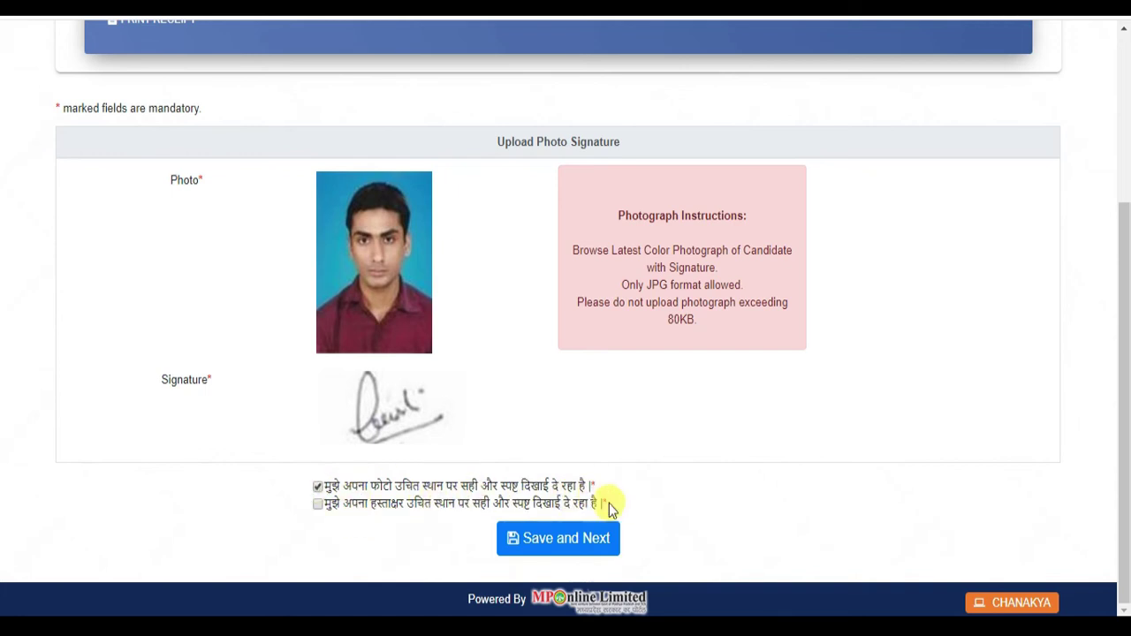
{"action": "left_click", "coordinate": [318, 504]}
{"action": "left_click", "coordinate": [524, 523]}
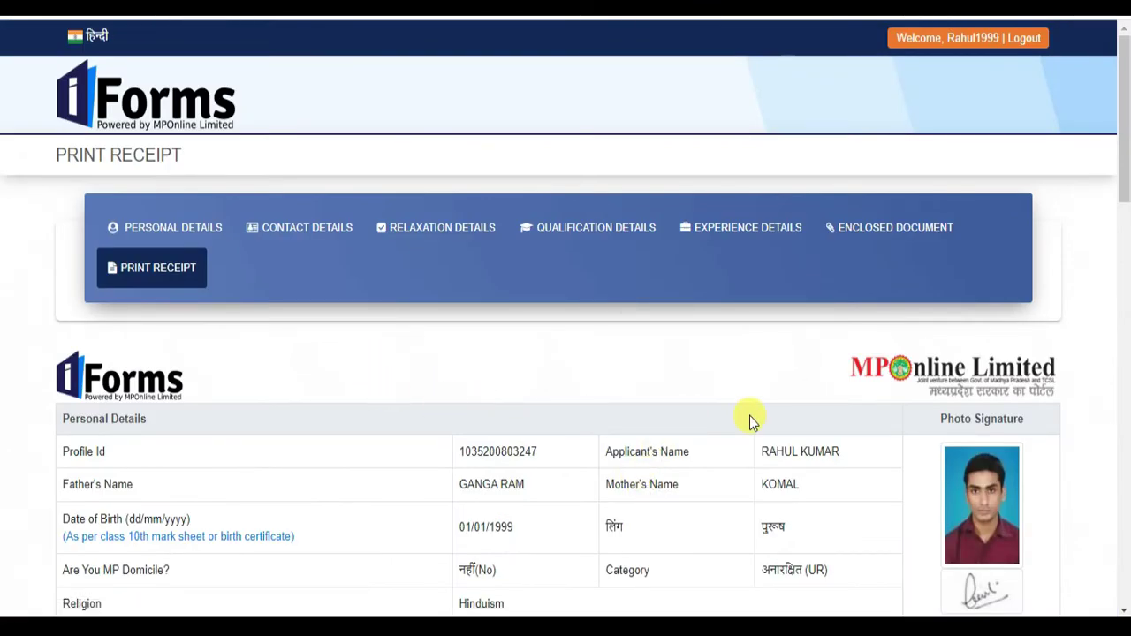
- Review the Print Receipt details and print the application receipt
{"action": "scroll", "coordinate": [688, 403], "scroll_direction": "down", "scroll_amount": 20}
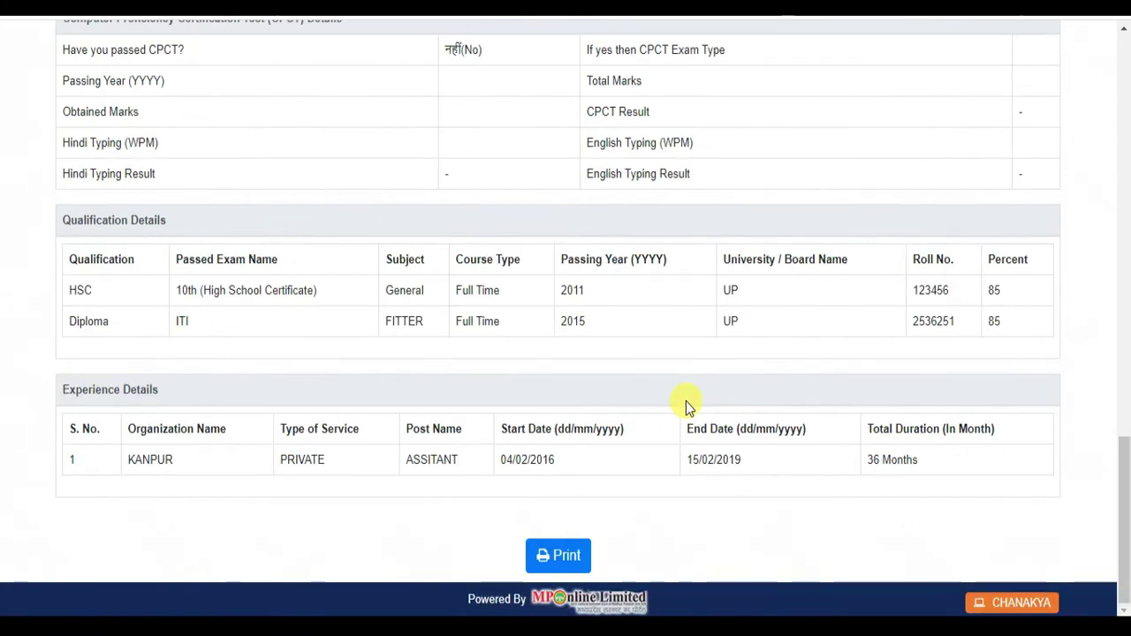
{"action": "scroll", "coordinate": [620, 461], "scroll_direction": "up", "scroll_amount": 5}
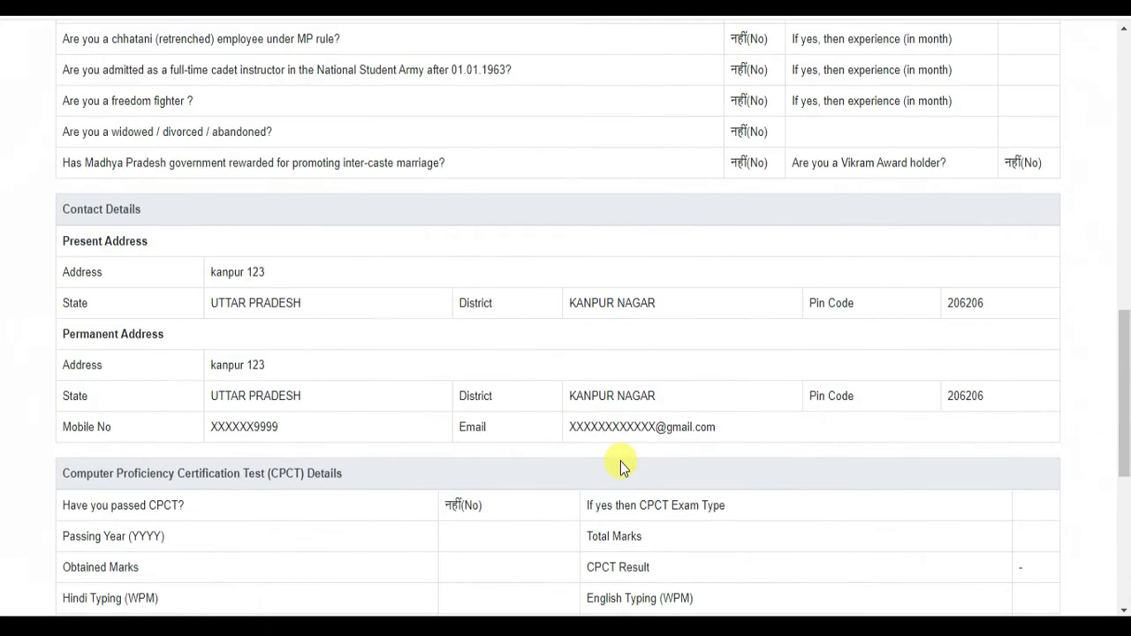
{"action": "scroll", "coordinate": [620, 461], "scroll_direction": "up", "scroll_amount": 7}
{"action": "scroll", "coordinate": [620, 461], "scroll_direction": "down", "scroll_amount": 6}
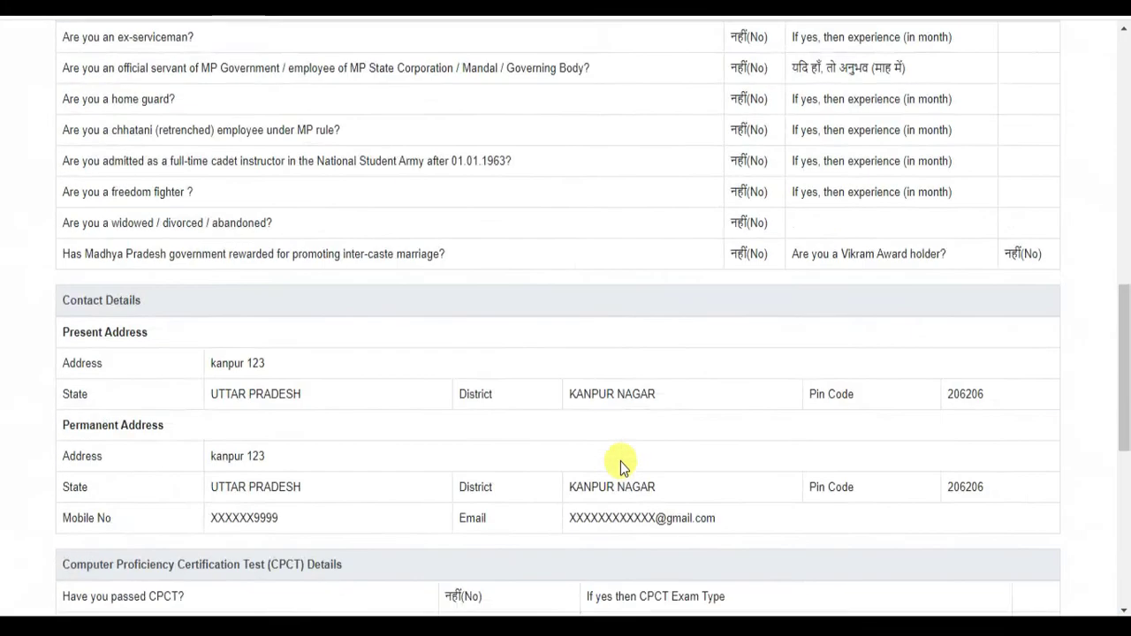
{"action": "scroll", "coordinate": [620, 462], "scroll_direction": "down", "scroll_amount": 6}
{"action": "left_click", "coordinate": [564, 557]}
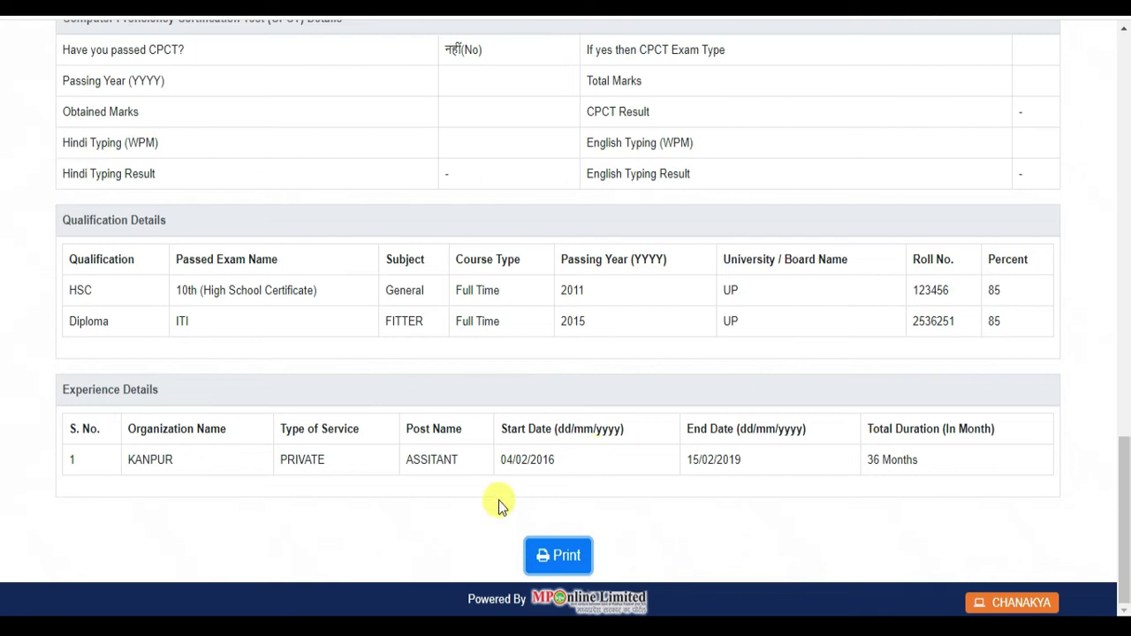
{"action": "left_click", "coordinate": [558, 553]}
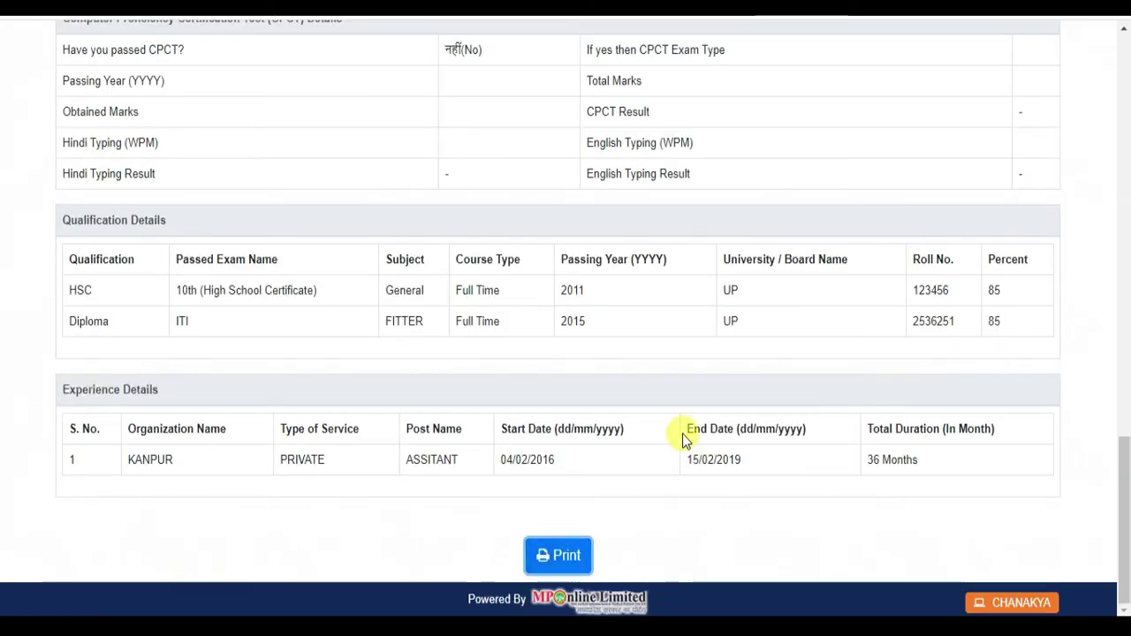
{"action": "scroll", "coordinate": [733, 431], "scroll_direction": "up", "scroll_amount": 20}
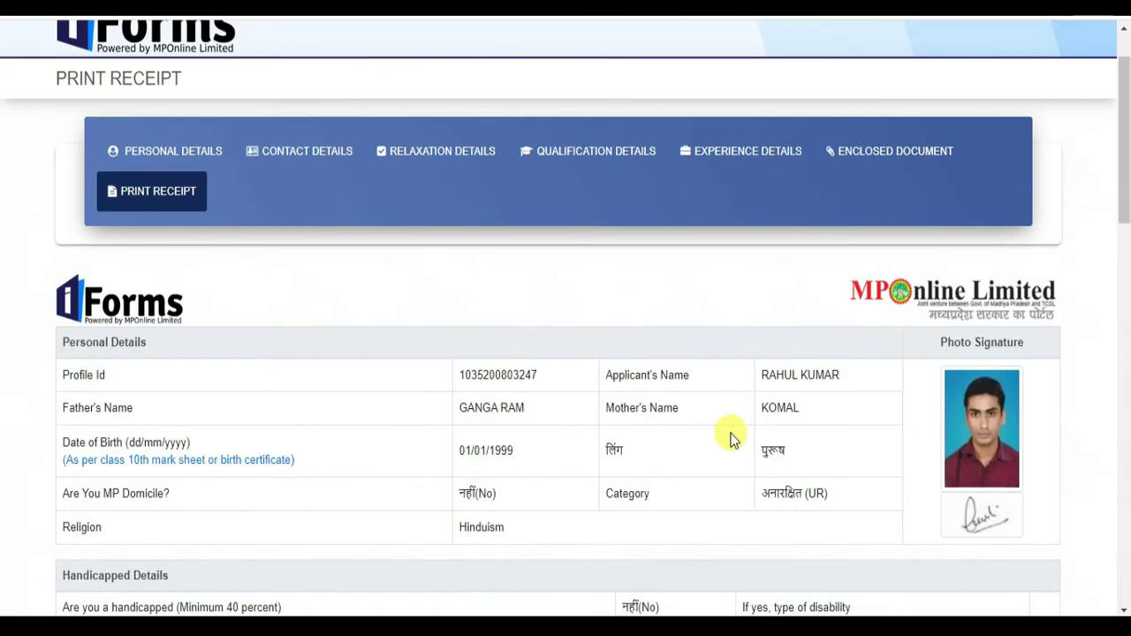
{"action": "scroll", "coordinate": [732, 440], "scroll_direction": "up", "scroll_amount": 2}
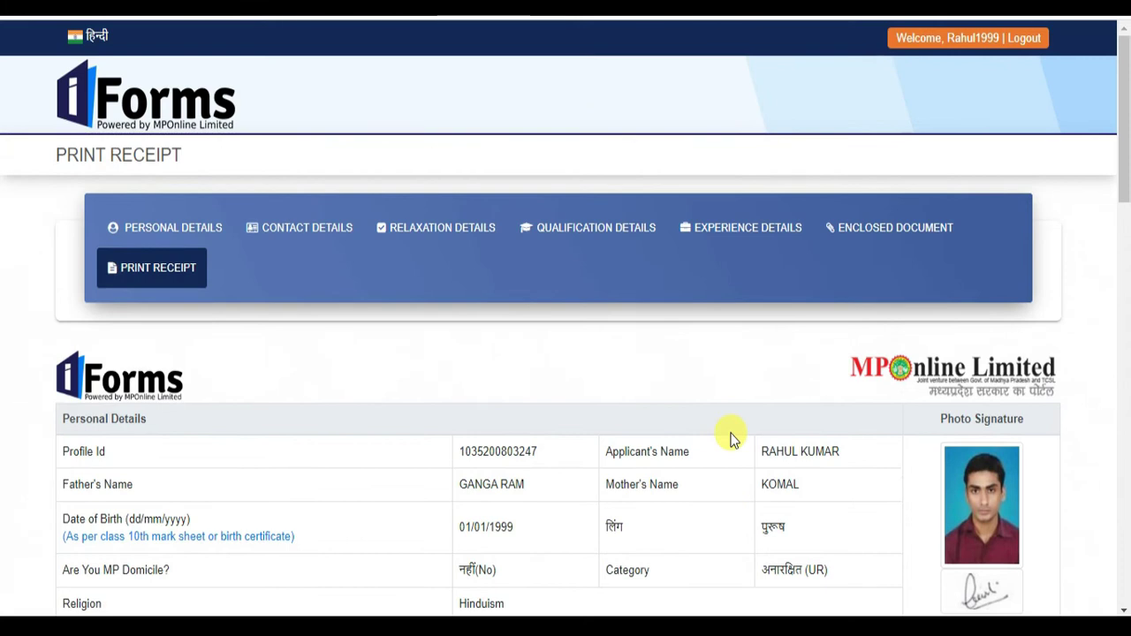
{"action": "scroll", "coordinate": [730, 439], "scroll_direction": "down", "scroll_amount": 20}
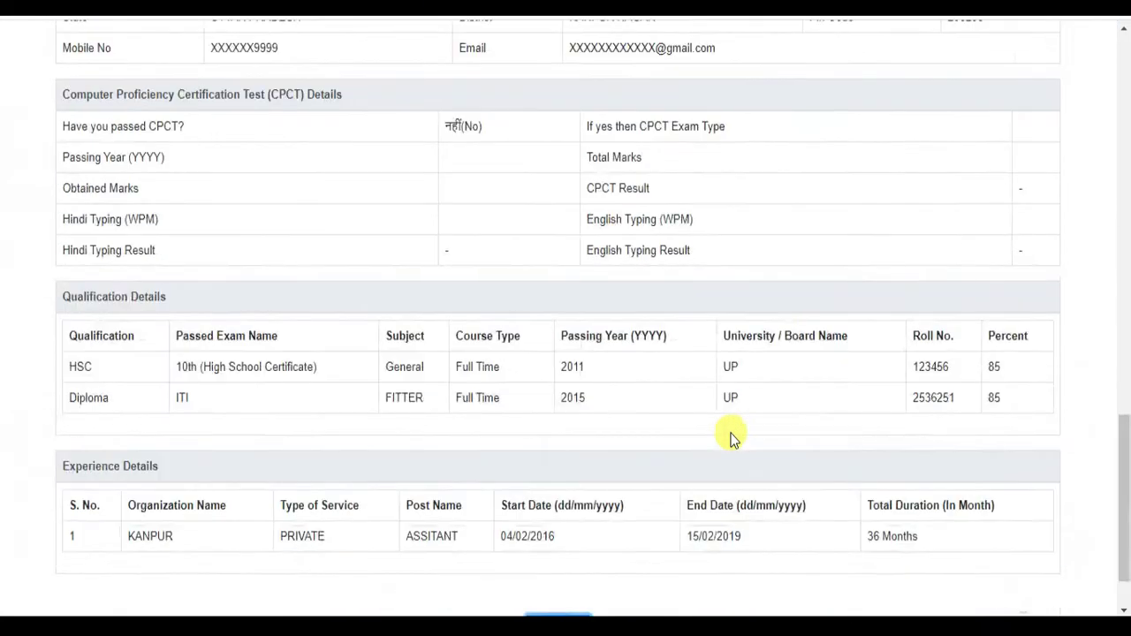
{"action": "scroll", "coordinate": [730, 439], "scroll_direction": "down", "scroll_amount": 2}
{"action": "left_click", "coordinate": [550, 557]}
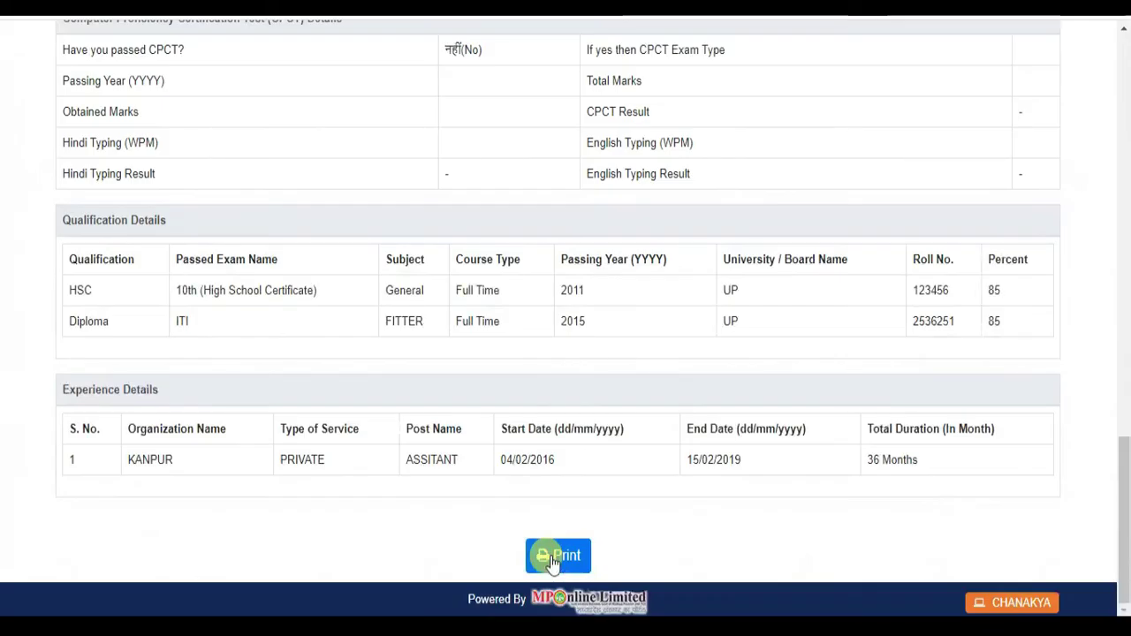
- Save the application receipt as a PDF and scroll back to the top of Print Receipt
{"action": "key", "text": "ctrl+p"}
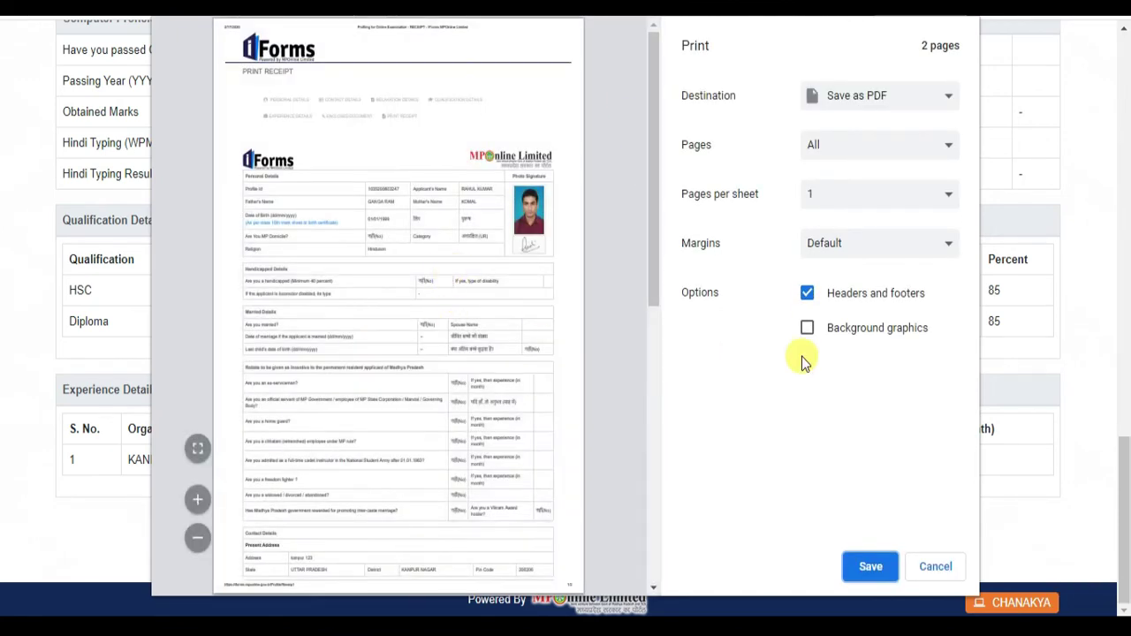
{"action": "left_click", "coordinate": [867, 566]}
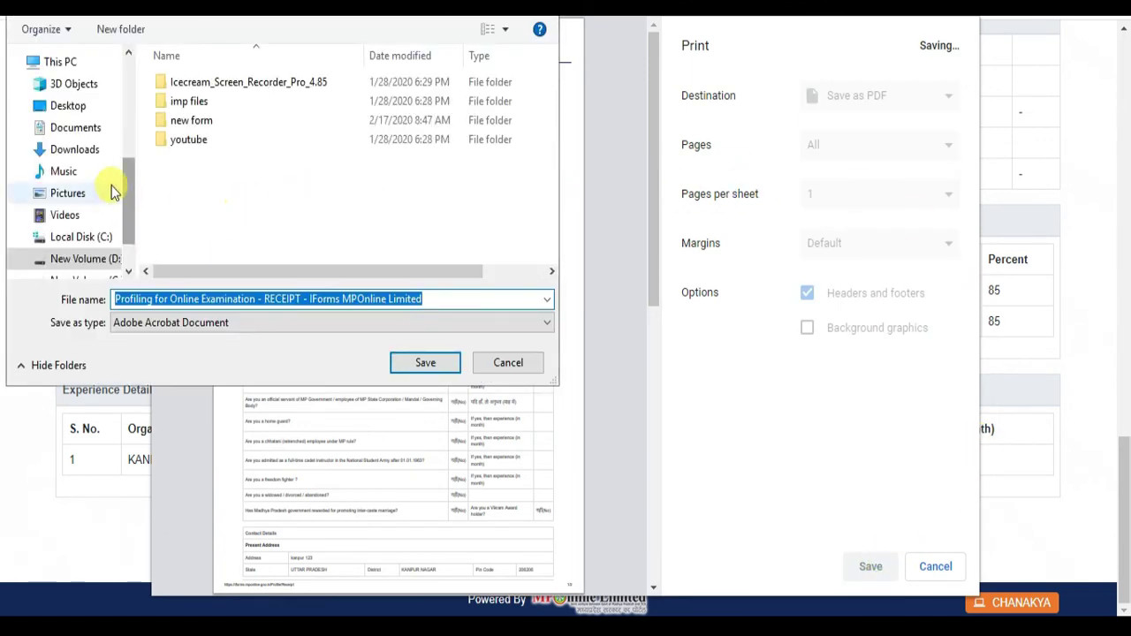
{"action": "left_click", "coordinate": [419, 357]}
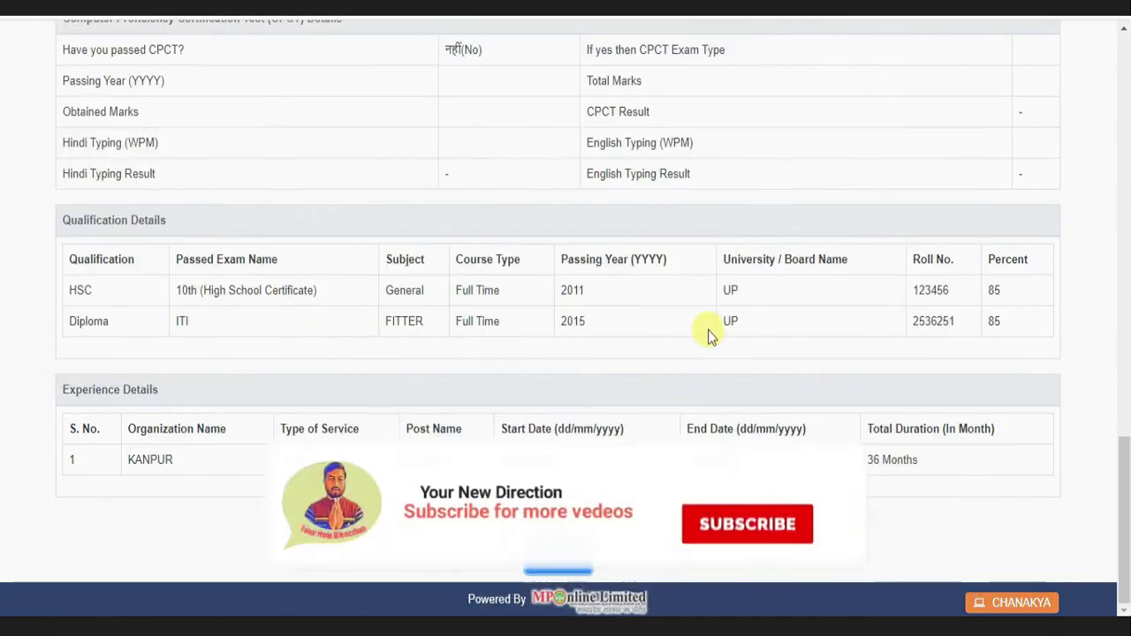
{"action": "scroll", "coordinate": [695, 324], "scroll_direction": "up", "scroll_amount": 15}
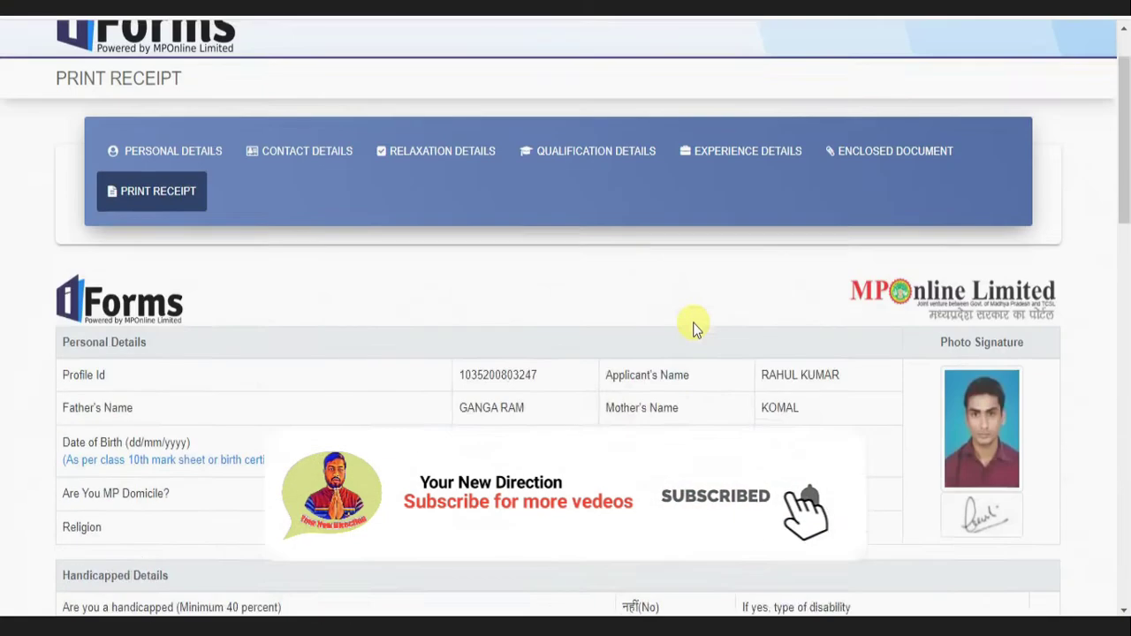
{"action": "scroll", "coordinate": [694, 324], "scroll_direction": "up", "scroll_amount": 1}
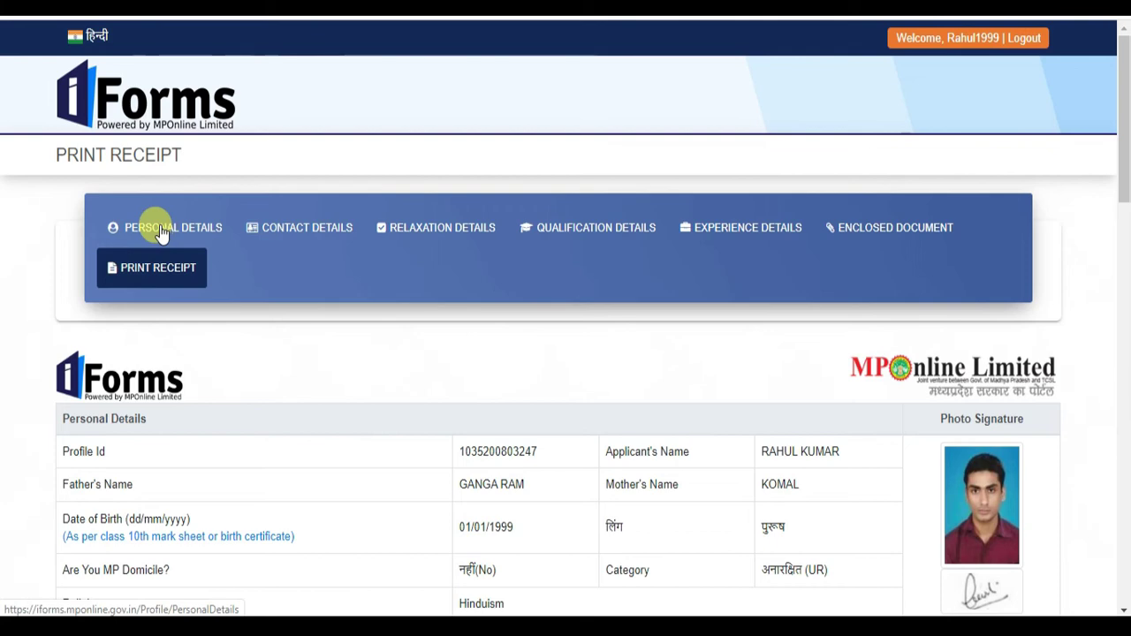
{"action": "scroll", "coordinate": [601, 289], "scroll_direction": "down", "scroll_amount": 15}
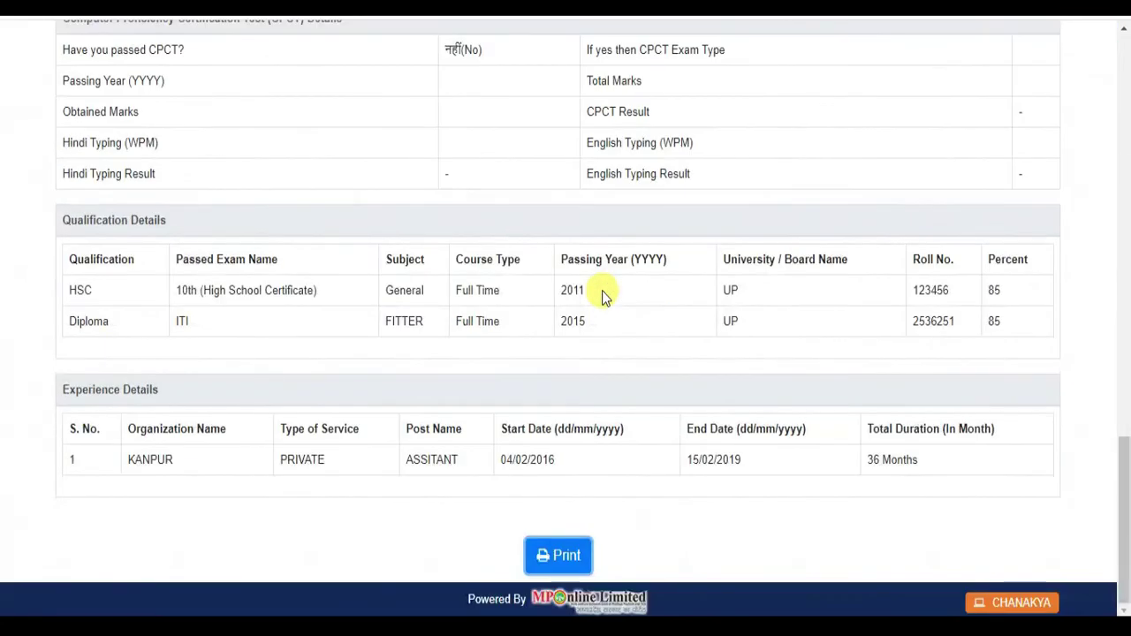
{"action": "scroll", "coordinate": [599, 290], "scroll_direction": "up", "scroll_amount": 15}
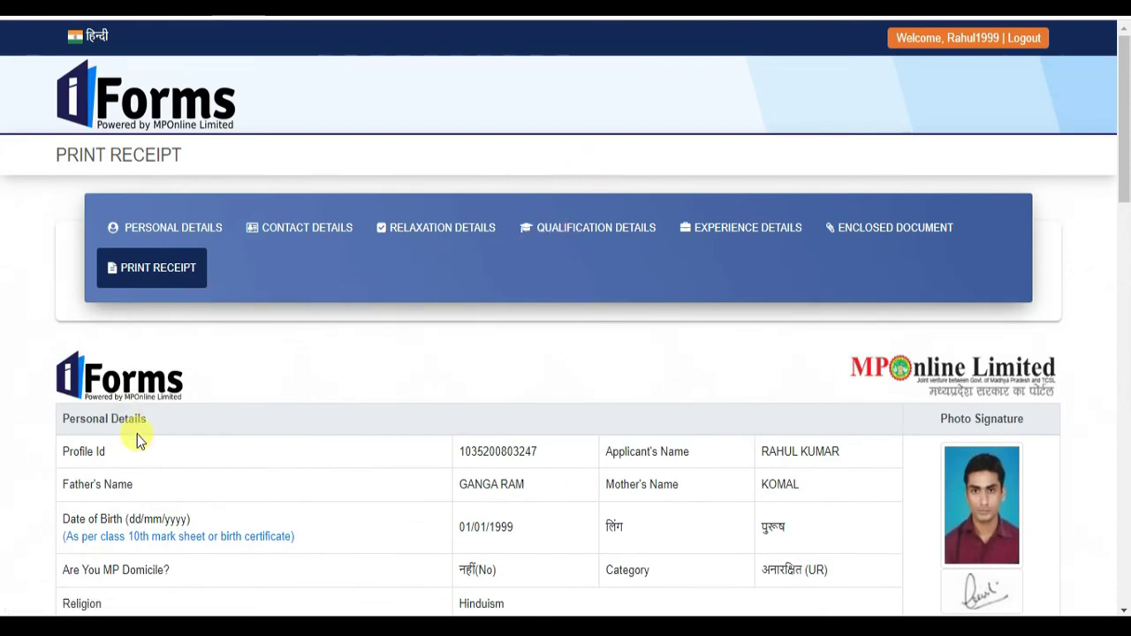
- Open Running Applications Forms to find the Bhopal 2020 Railway Recruitment trade apprentice exam
{"action": "left_click", "coordinate": [139, 230]}
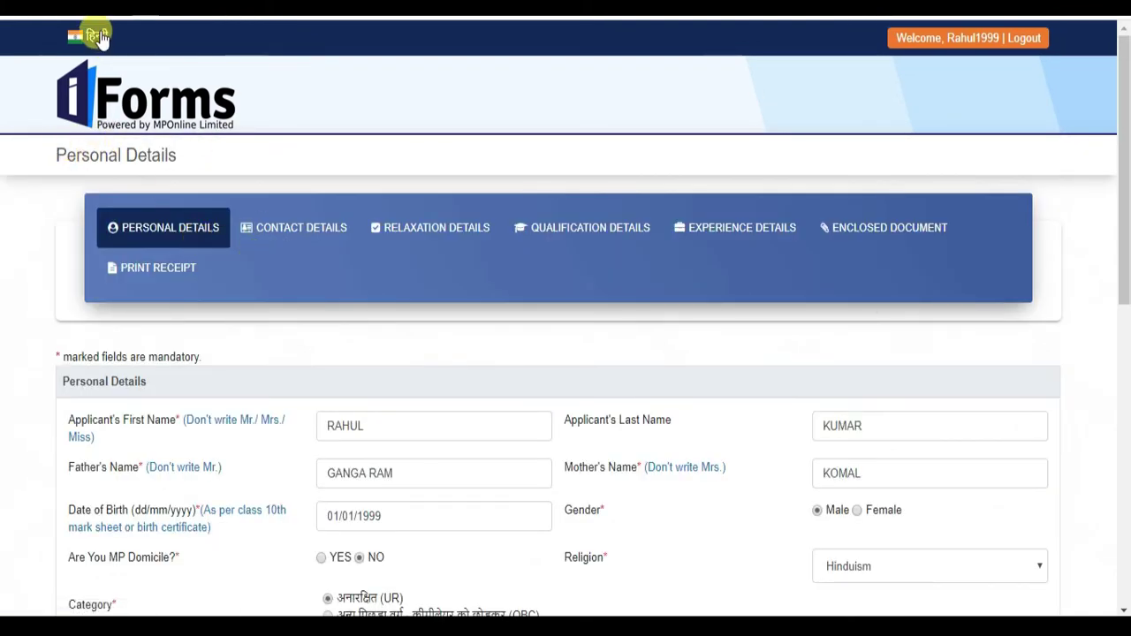
{"action": "scroll", "coordinate": [525, 194], "scroll_direction": "down", "scroll_amount": 10}
{"action": "scroll", "coordinate": [536, 217], "scroll_direction": "up", "scroll_amount": 10}
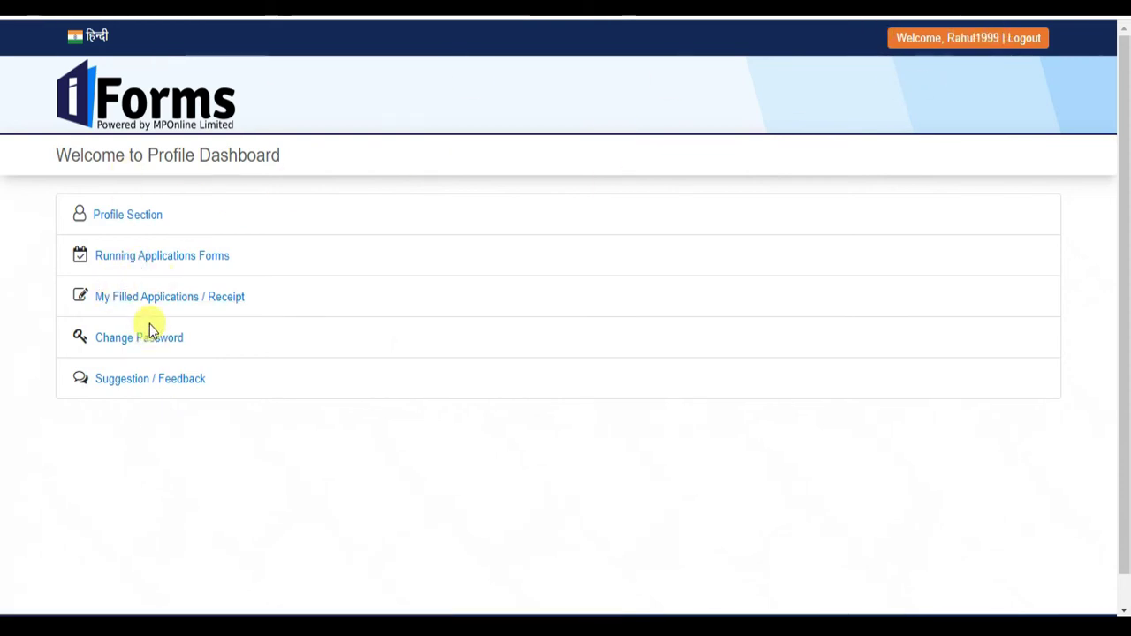
{"action": "left_click", "coordinate": [176, 262]}
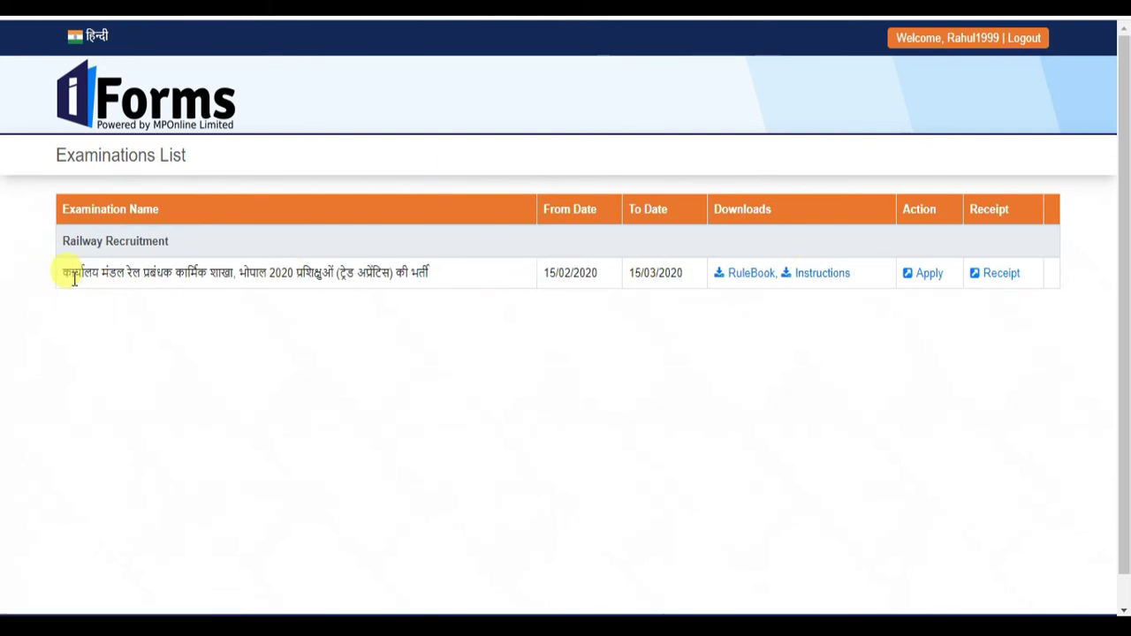
{"action": "left_click_drag", "start_coordinate": [75, 276], "coordinate": [433, 276]}
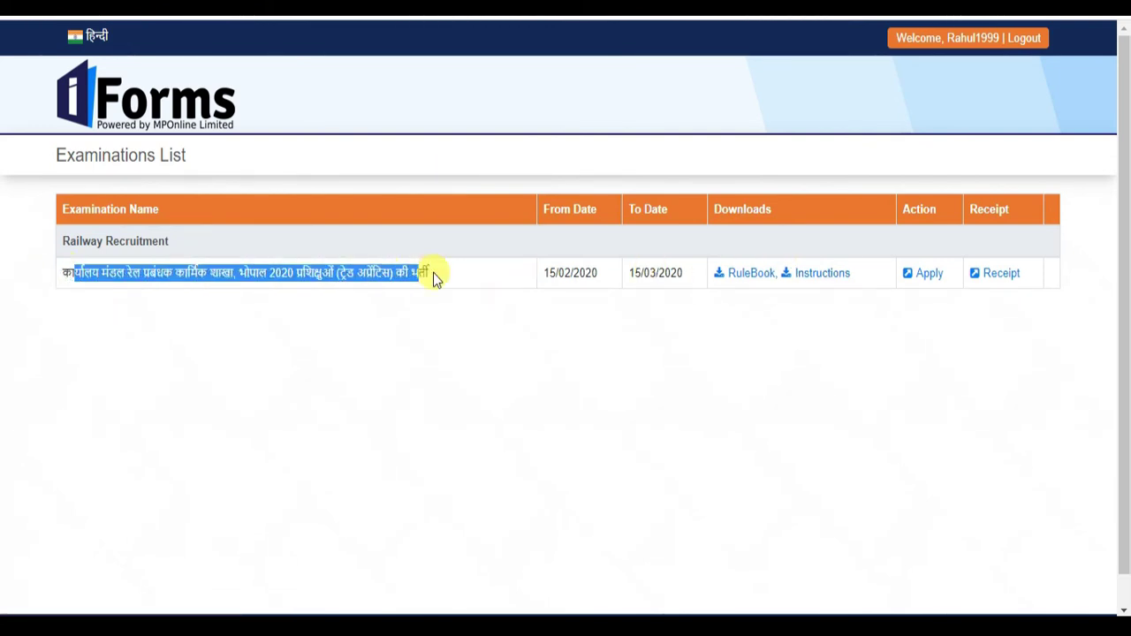
- Apply for the Bhopal trade apprentice exam and continue past the profile preview to Other Information
{"action": "left_click", "coordinate": [923, 274]}
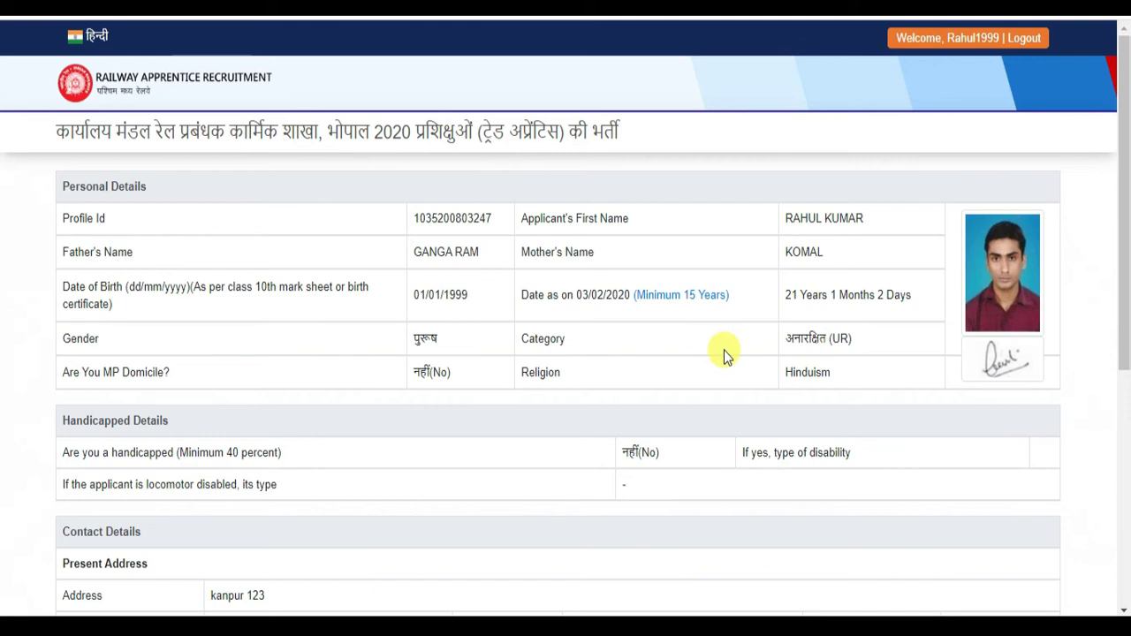
{"action": "scroll", "coordinate": [721, 347], "scroll_direction": "down", "scroll_amount": 5}
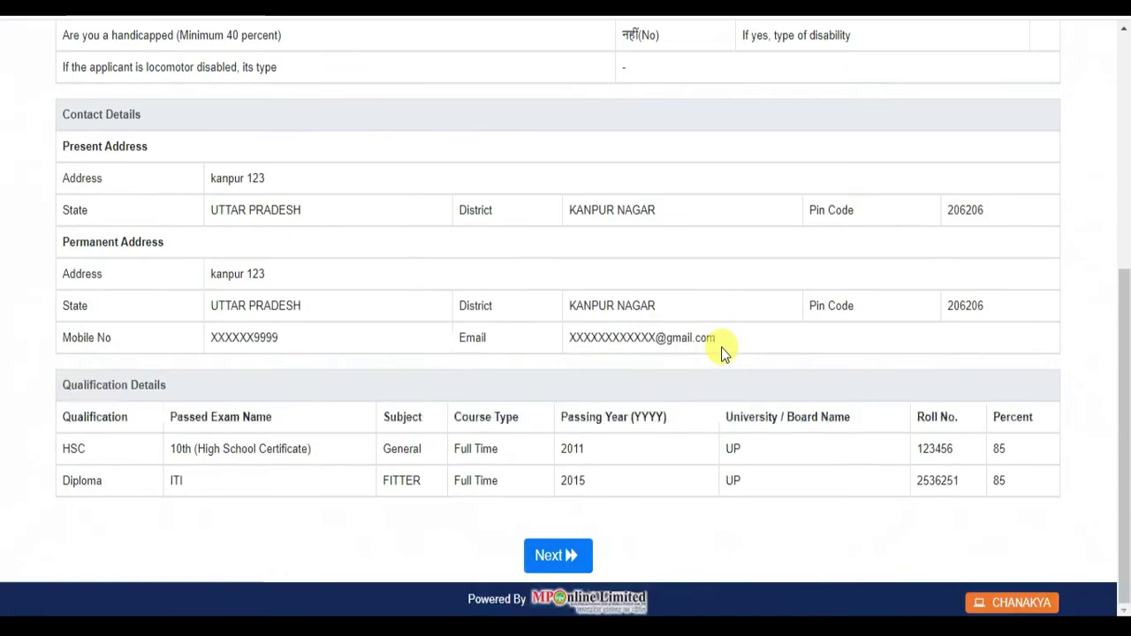
{"action": "left_click", "coordinate": [558, 554]}
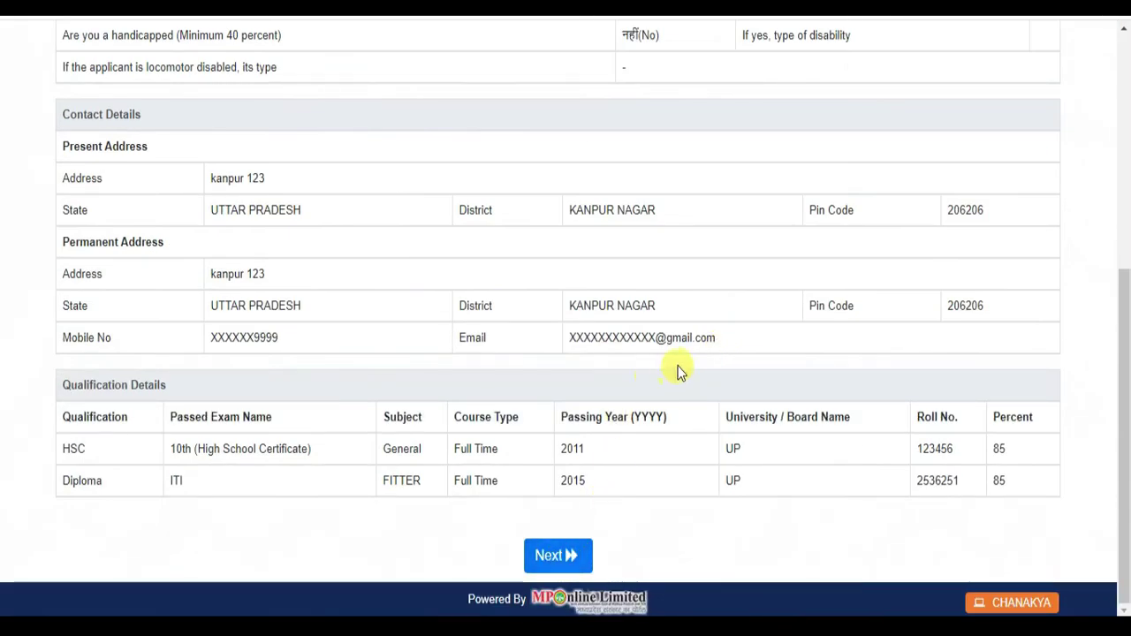
{"action": "scroll", "coordinate": [727, 231], "scroll_direction": "down", "scroll_amount": 5}
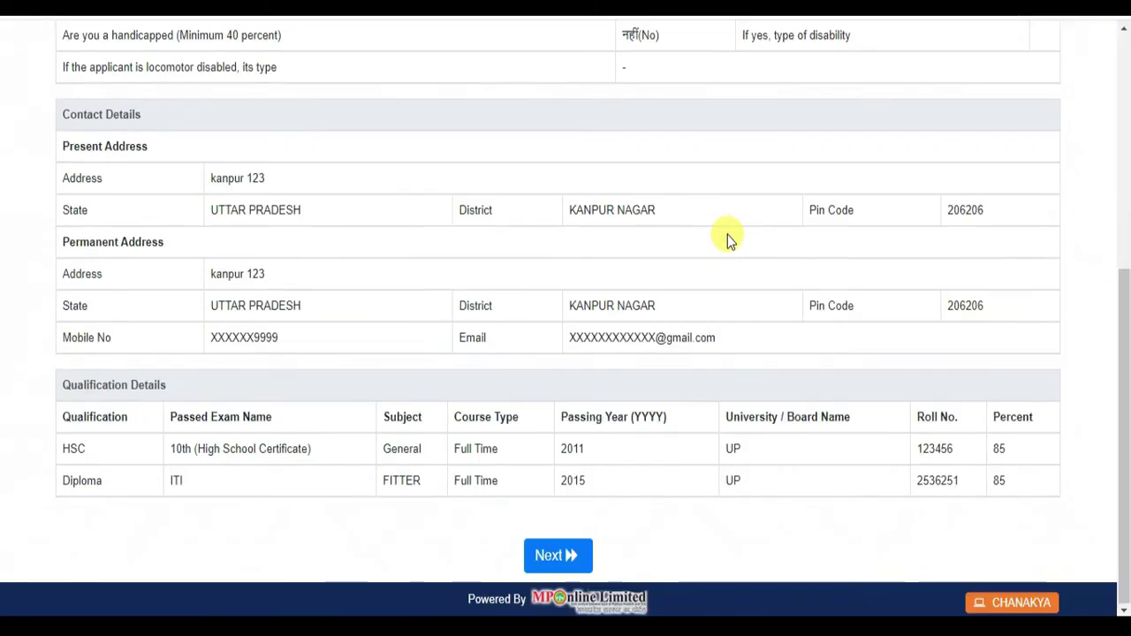
{"action": "left_click", "coordinate": [563, 560]}
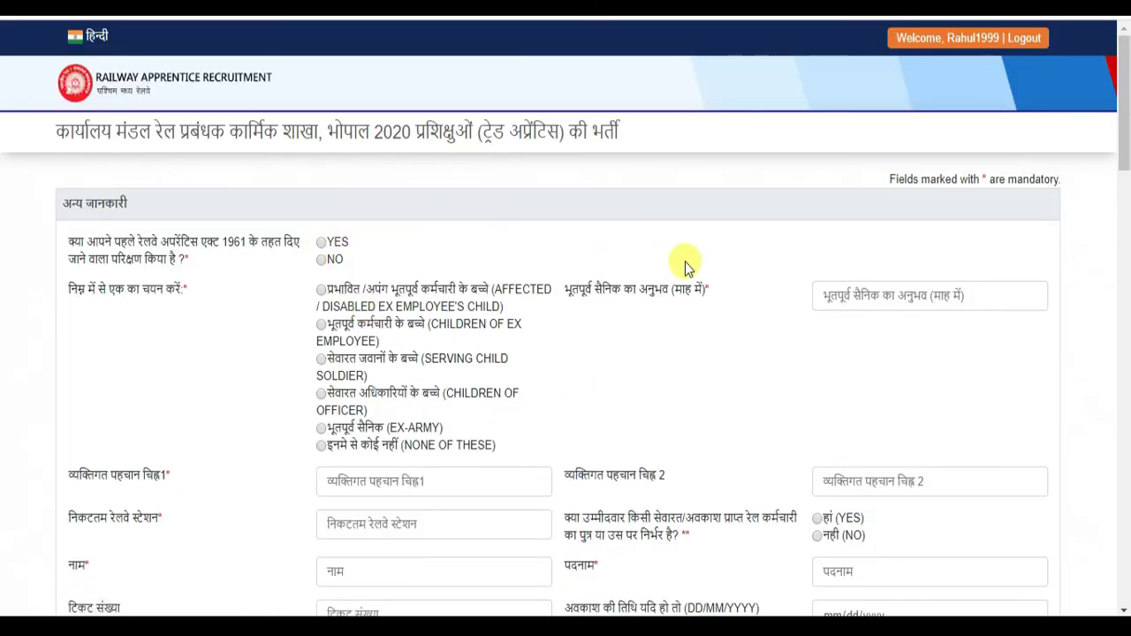
- Answer YES to prior apprentice training, choose NONE OF THESE, and enter identification mark CUT MARK ON HEAD
{"action": "scroll", "coordinate": [765, 273], "scroll_direction": "down", "scroll_amount": 10}
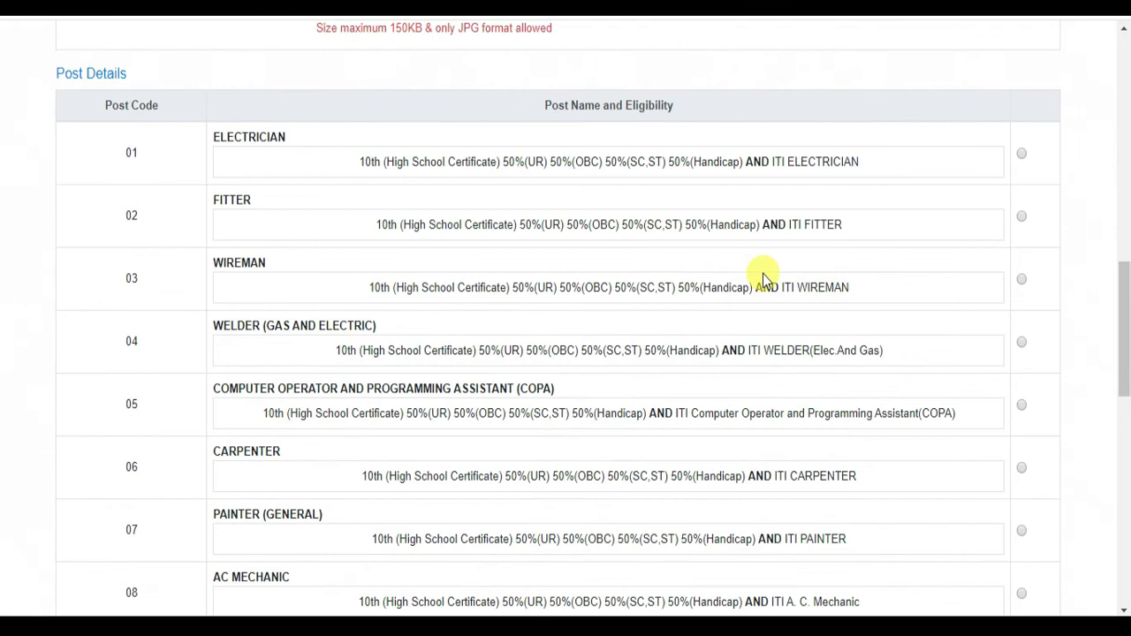
{"action": "scroll", "coordinate": [762, 279], "scroll_direction": "up", "scroll_amount": 10}
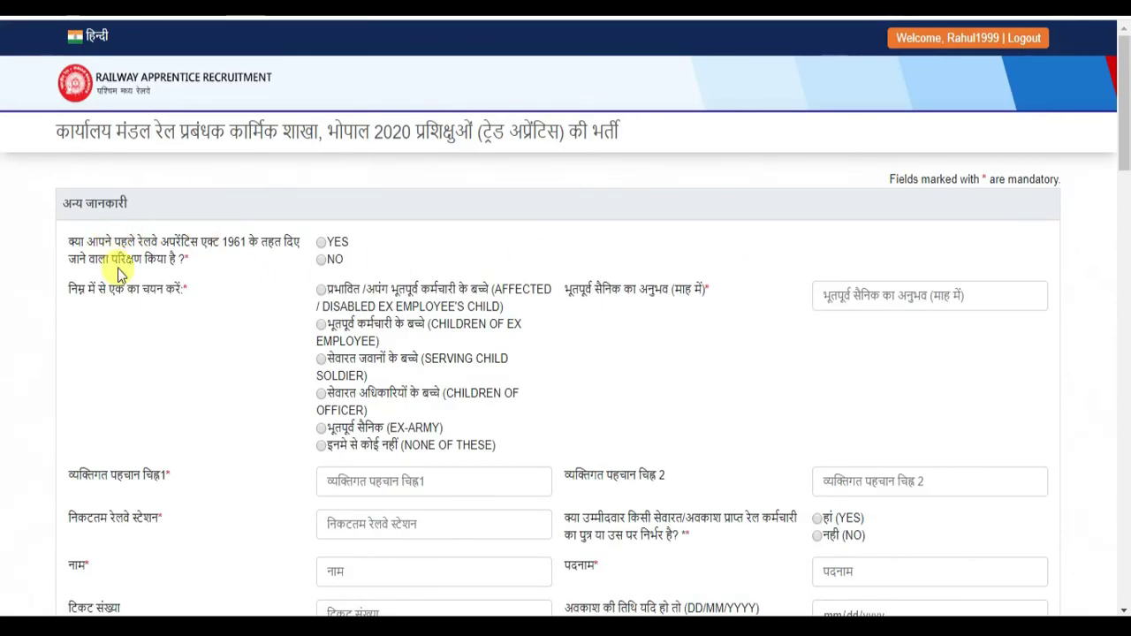
{"action": "left_click", "coordinate": [321, 244]}
{"action": "left_click", "coordinate": [322, 447]}
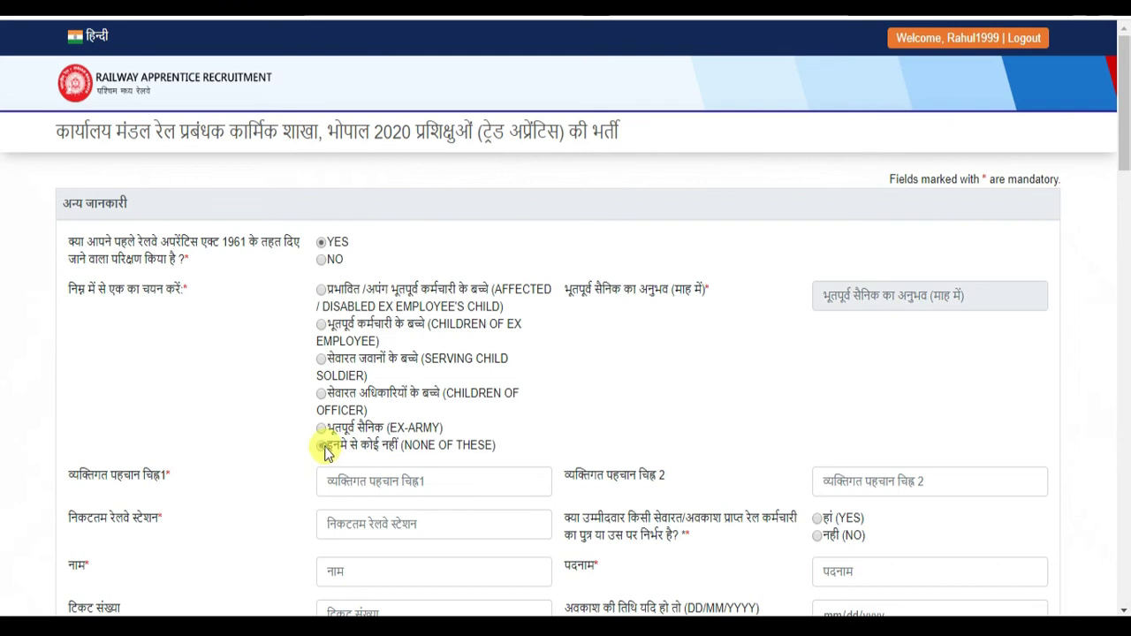
{"action": "scroll", "coordinate": [772, 374], "scroll_direction": "down", "scroll_amount": 2}
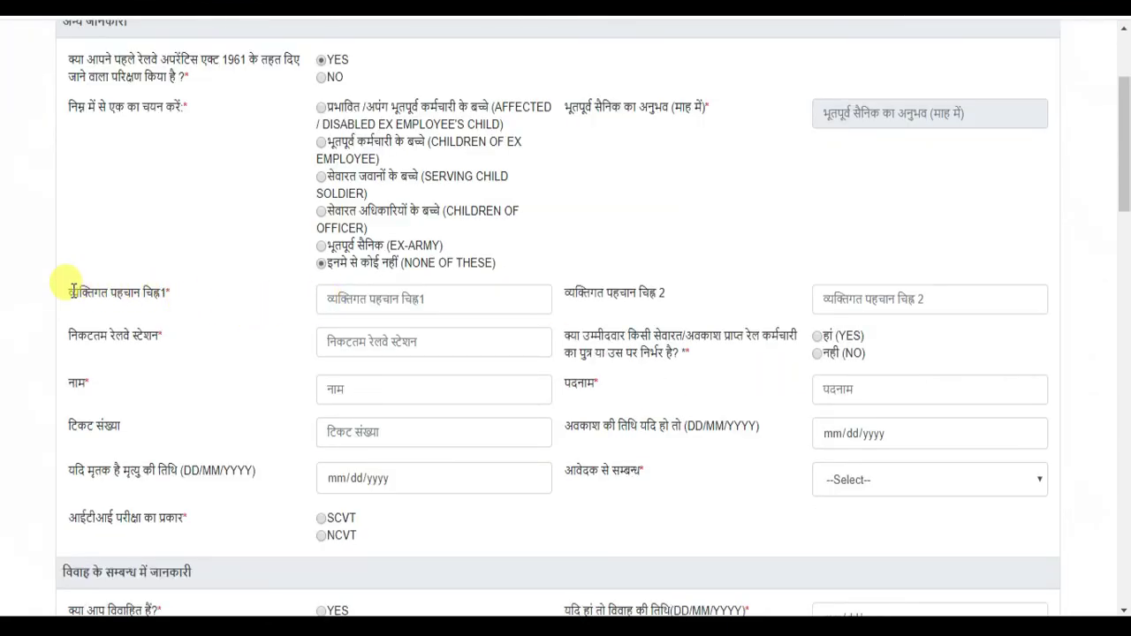
{"action": "left_click_drag", "start_coordinate": [76, 292], "coordinate": [175, 297]}
{"action": "left_click", "coordinate": [400, 298]}
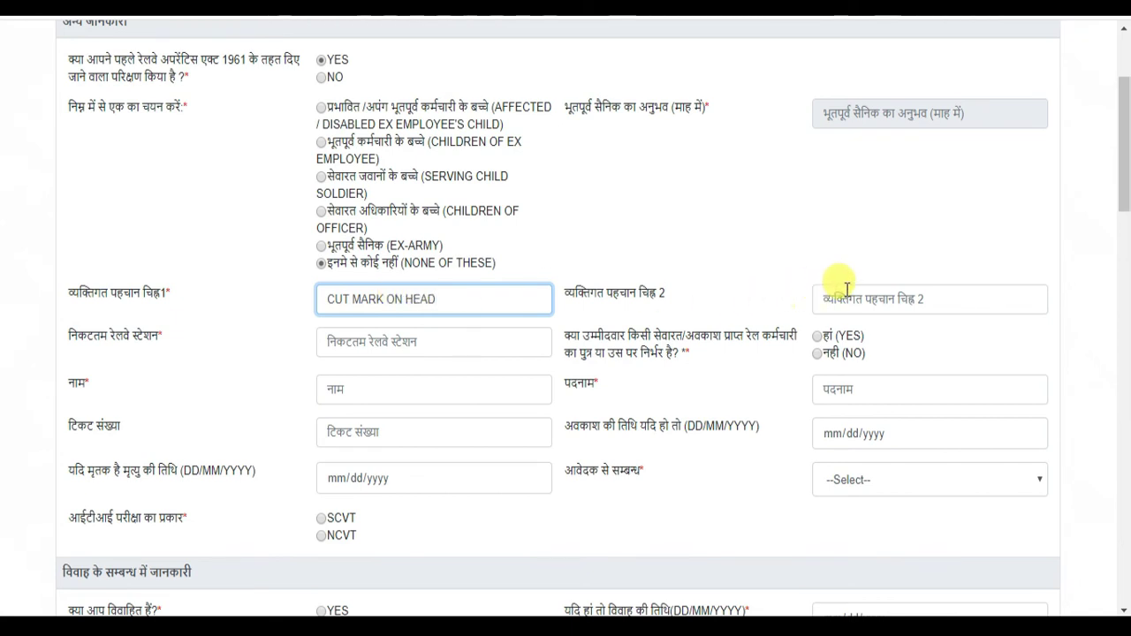
- Enter nearest station KANPUR, answer NO for railway dependant, pick NCVT, and answer NO for married
{"action": "left_click", "coordinate": [879, 298]}
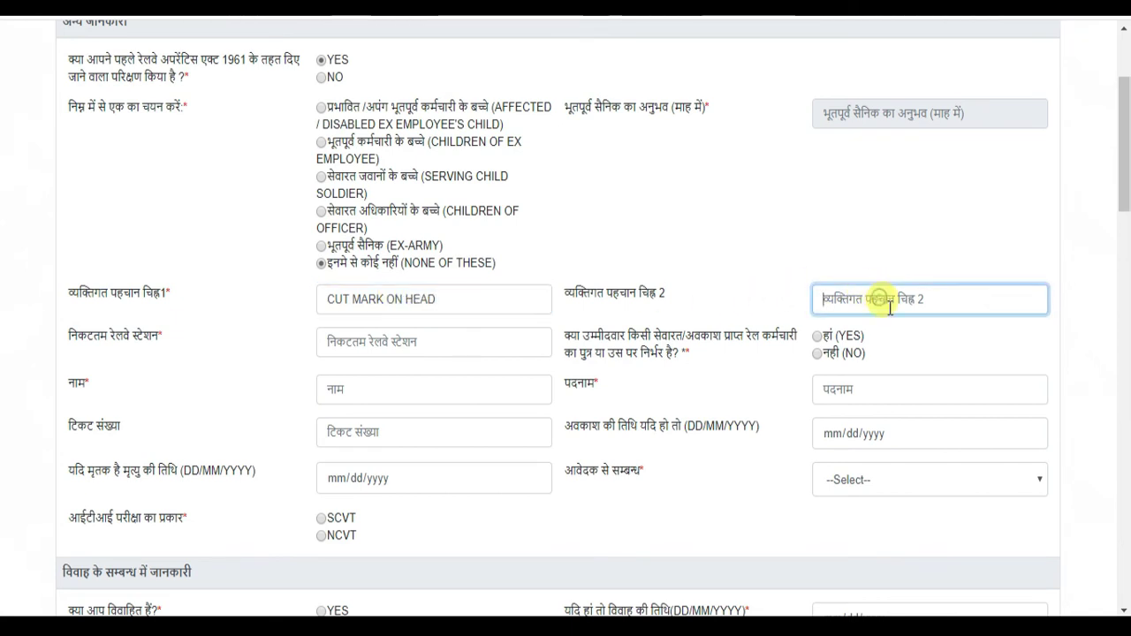
{"action": "left_click", "coordinate": [391, 350]}
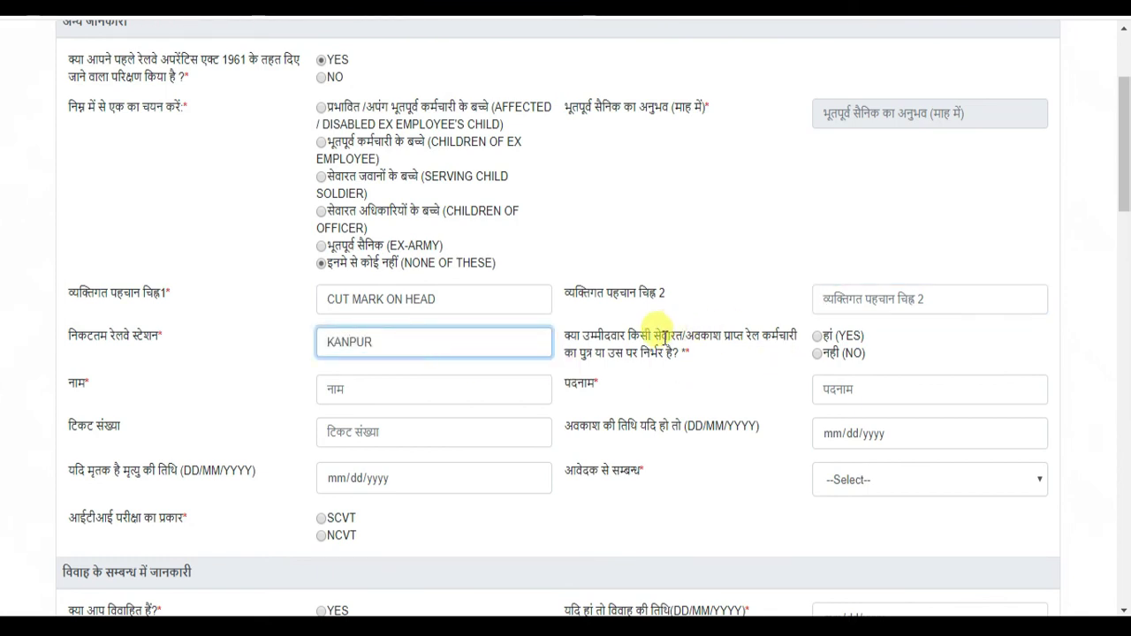
{"action": "left_click", "coordinate": [817, 355]}
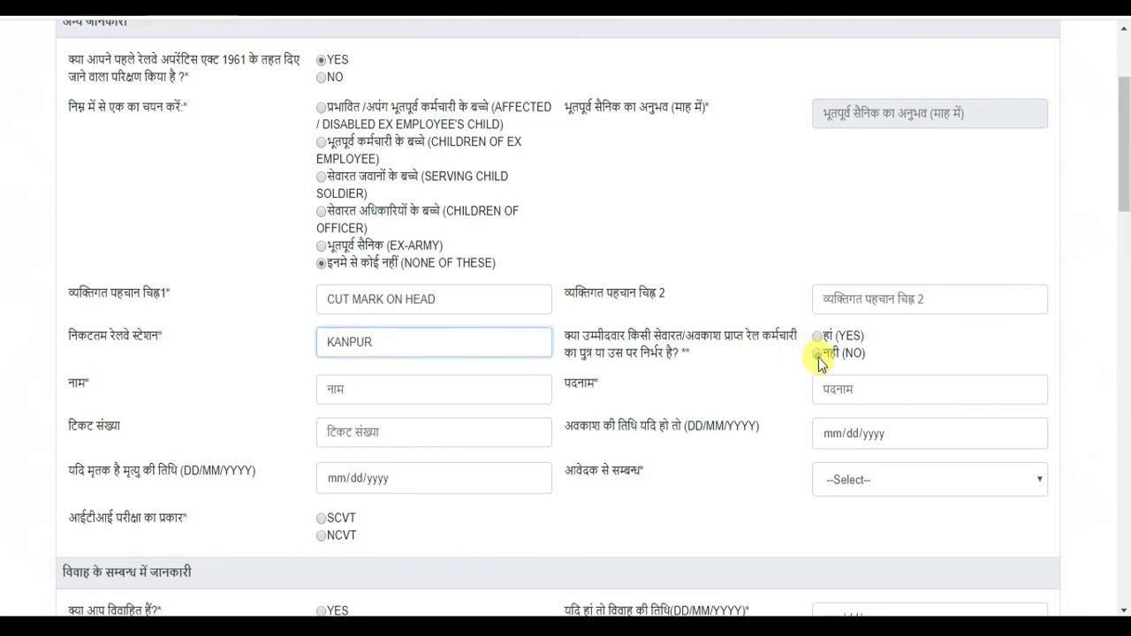
{"action": "scroll", "coordinate": [764, 380], "scroll_direction": "down", "scroll_amount": 2}
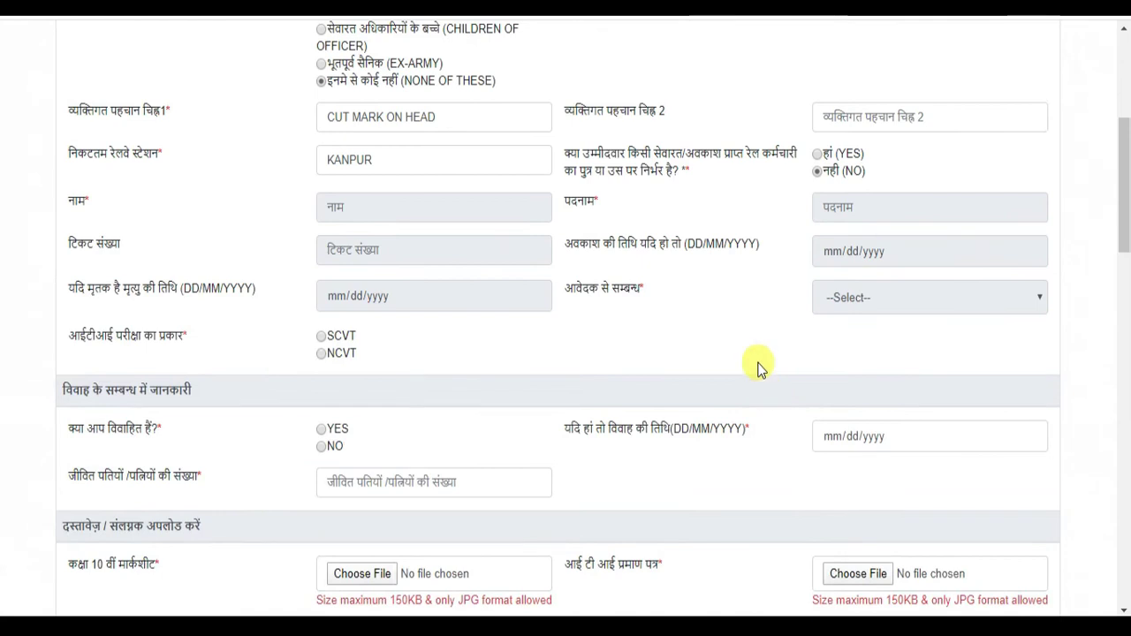
{"action": "left_click", "coordinate": [321, 353]}
{"action": "scroll", "coordinate": [415, 345], "scroll_direction": "down", "scroll_amount": 1}
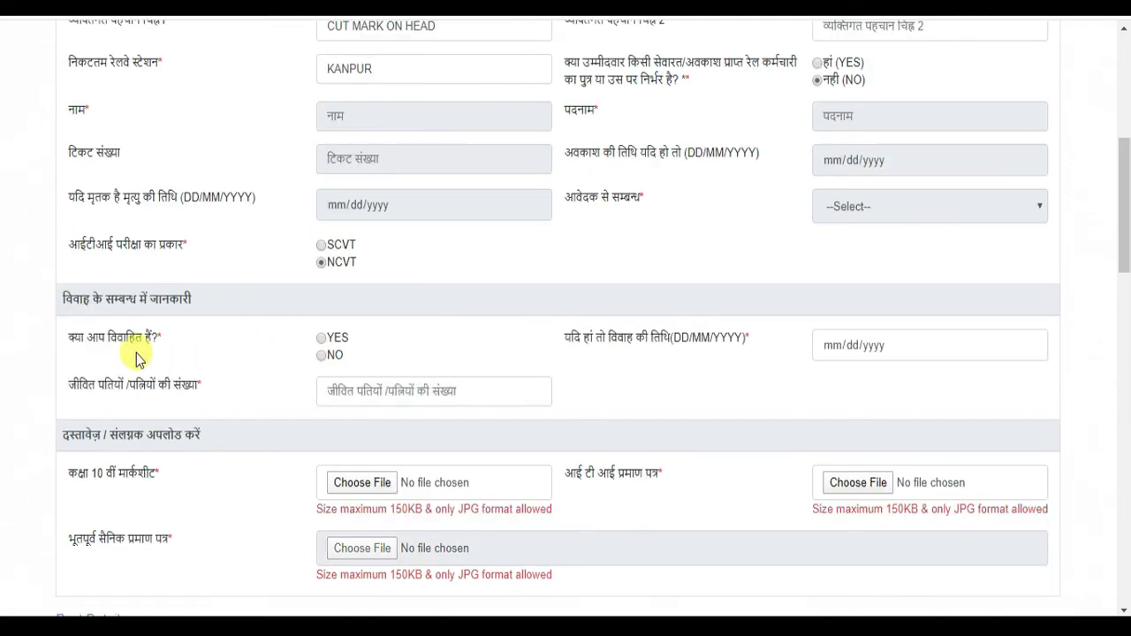
{"action": "left_click", "coordinate": [325, 355]}
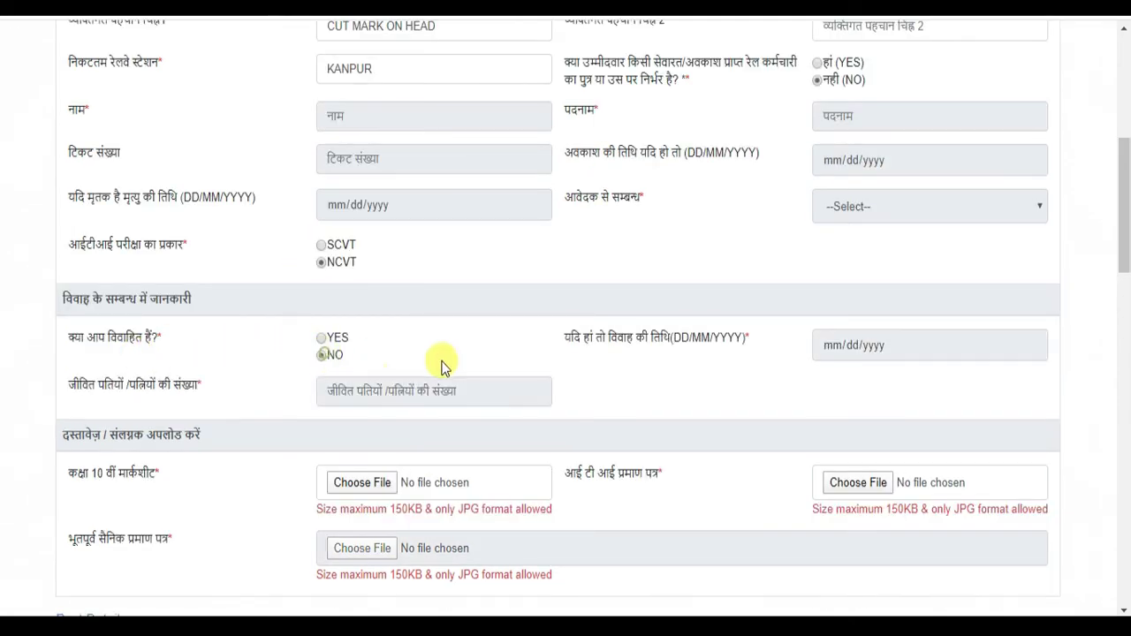
{"action": "scroll", "coordinate": [698, 349], "scroll_direction": "down", "scroll_amount": 3}
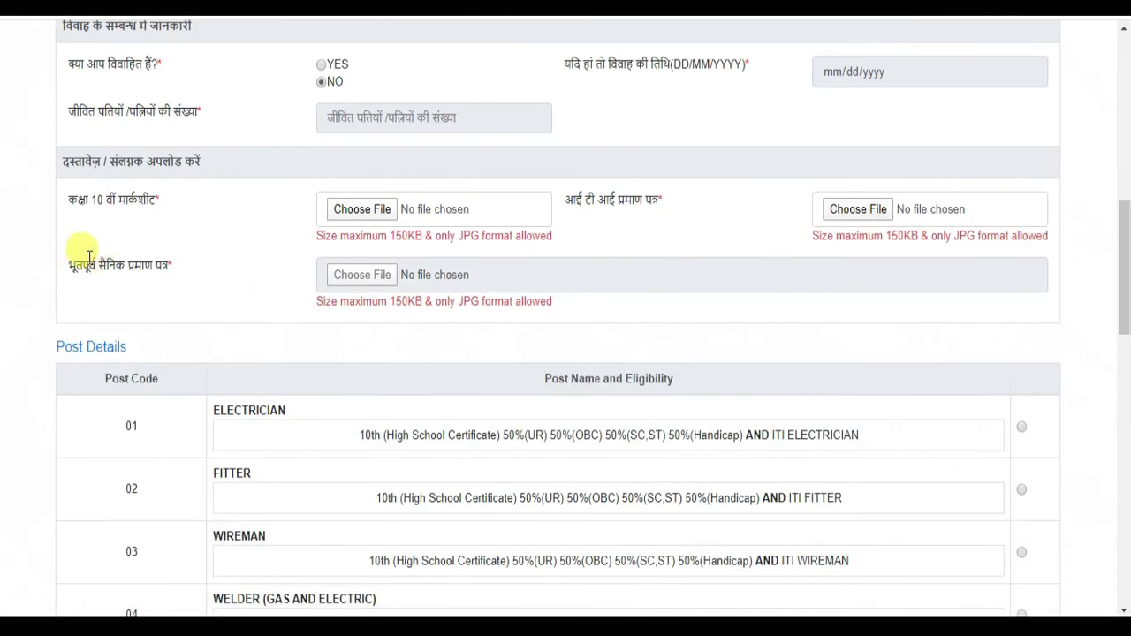
- Attach HH.jpg as the class 10 marksheet
{"action": "left_click", "coordinate": [378, 210]}
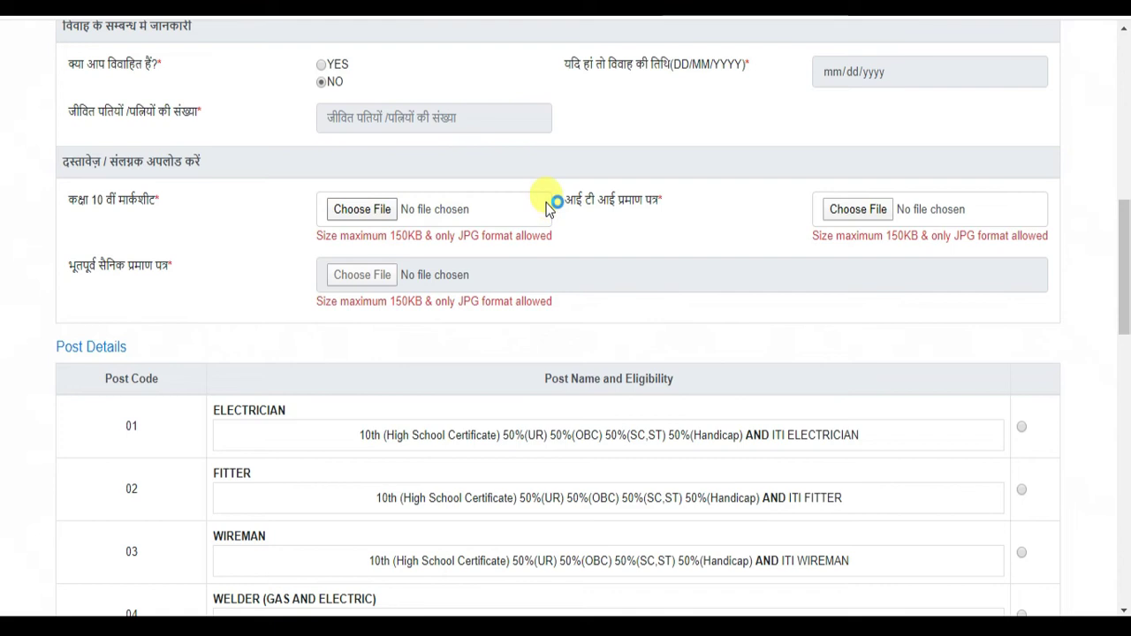
{"action": "key", "text": "Escape"}
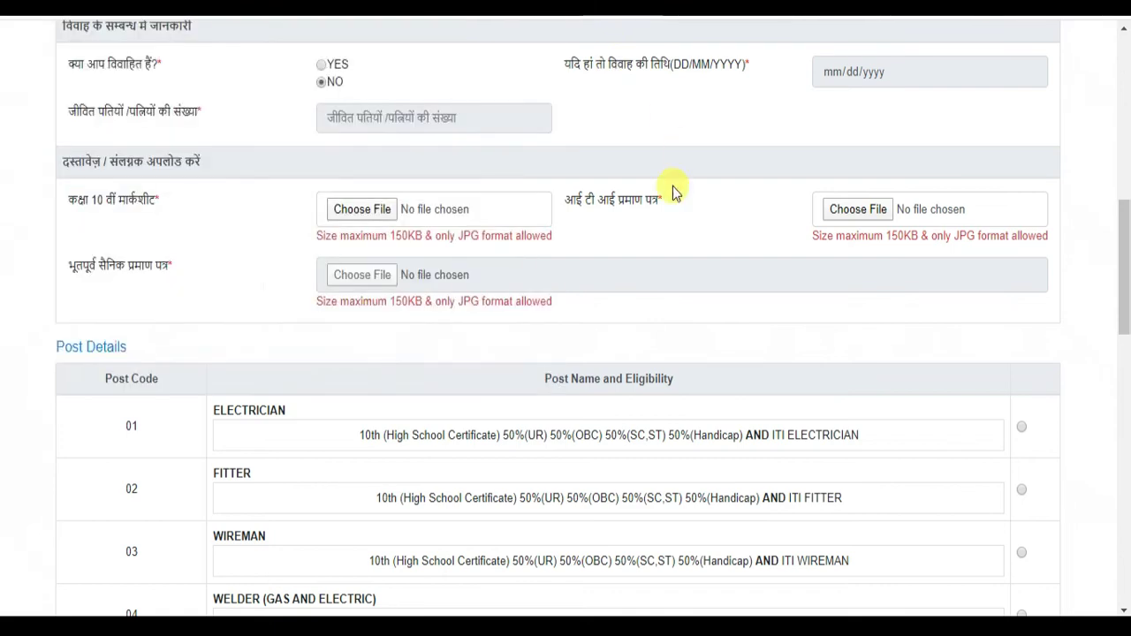
{"action": "left_click_drag", "start_coordinate": [458, 236], "coordinate": [530, 236]}
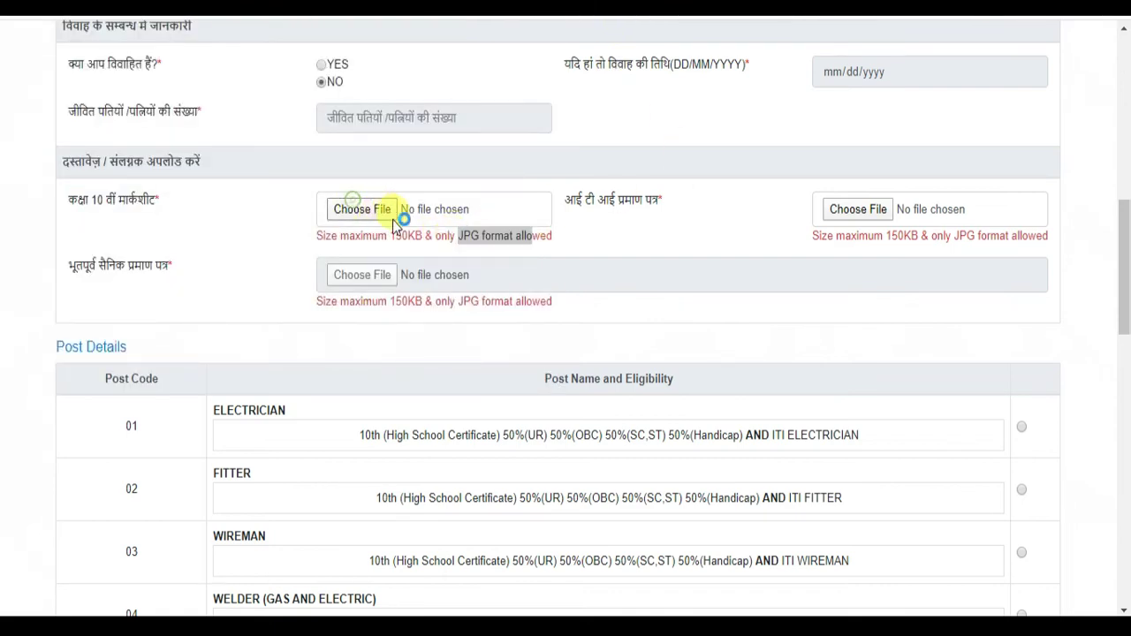
{"action": "left_click", "coordinate": [386, 214]}
{"action": "scroll", "coordinate": [389, 212], "scroll_direction": "down", "scroll_amount": 3}
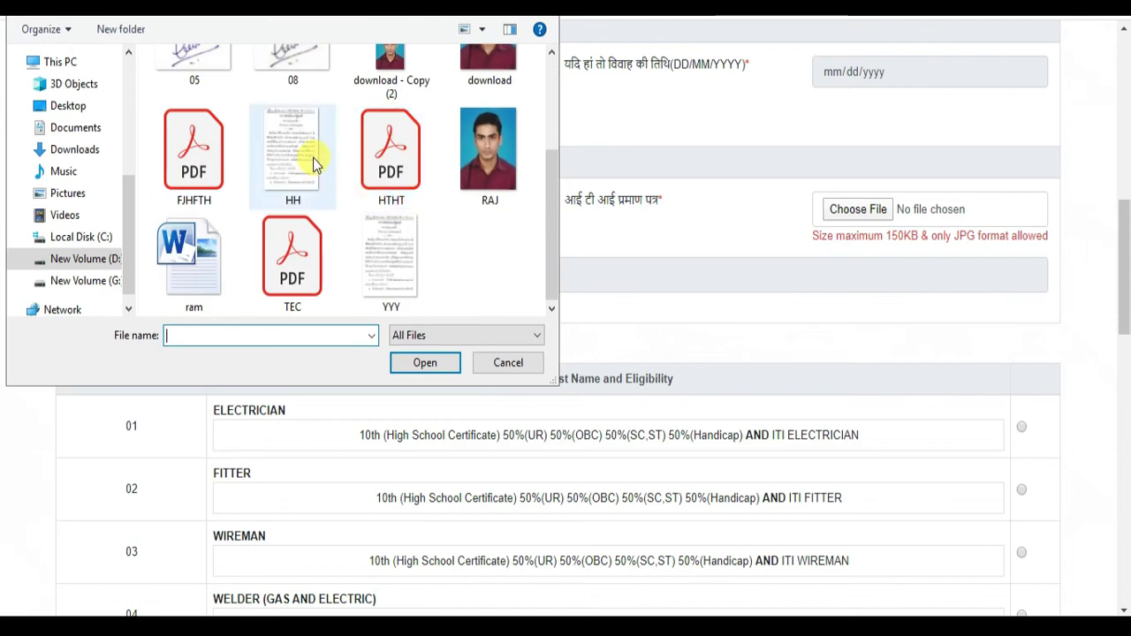
{"action": "double_click", "coordinate": [312, 157]}
{"action": "left_click", "coordinate": [643, 231]}
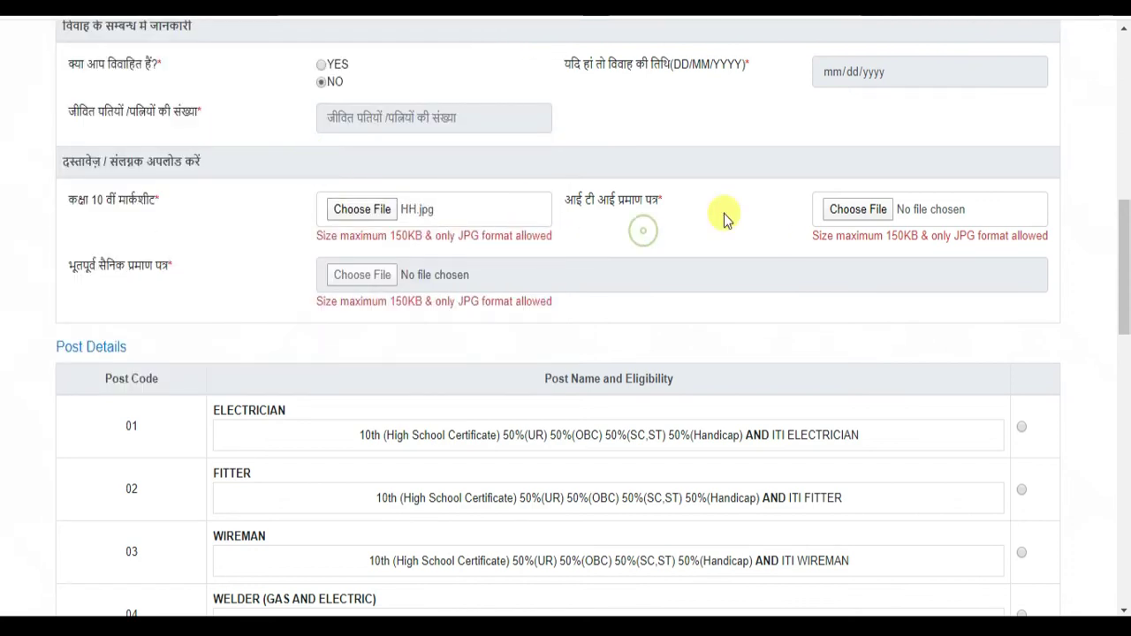
- Attach HH.jpg as the ITI certificate
{"action": "left_click_drag", "start_coordinate": [618, 200], "coordinate": [697, 197]}
{"action": "left_click", "coordinate": [845, 209]}
{"action": "scroll", "coordinate": [336, 234], "scroll_direction": "down", "scroll_amount": 2}
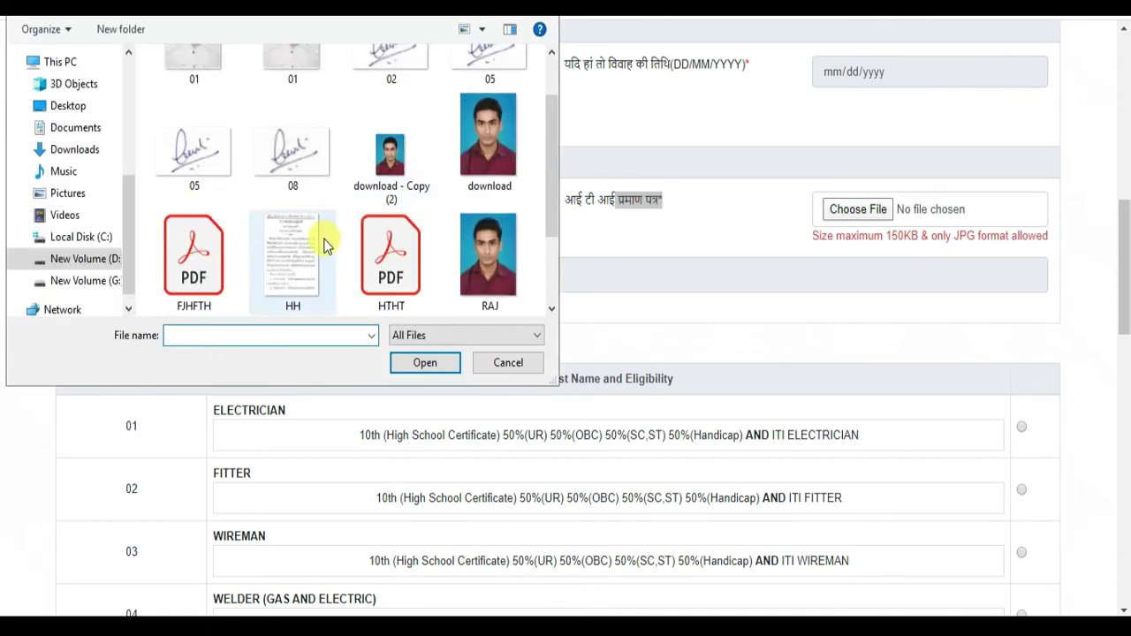
{"action": "double_click", "coordinate": [281, 258]}
{"action": "left_click", "coordinate": [755, 238]}
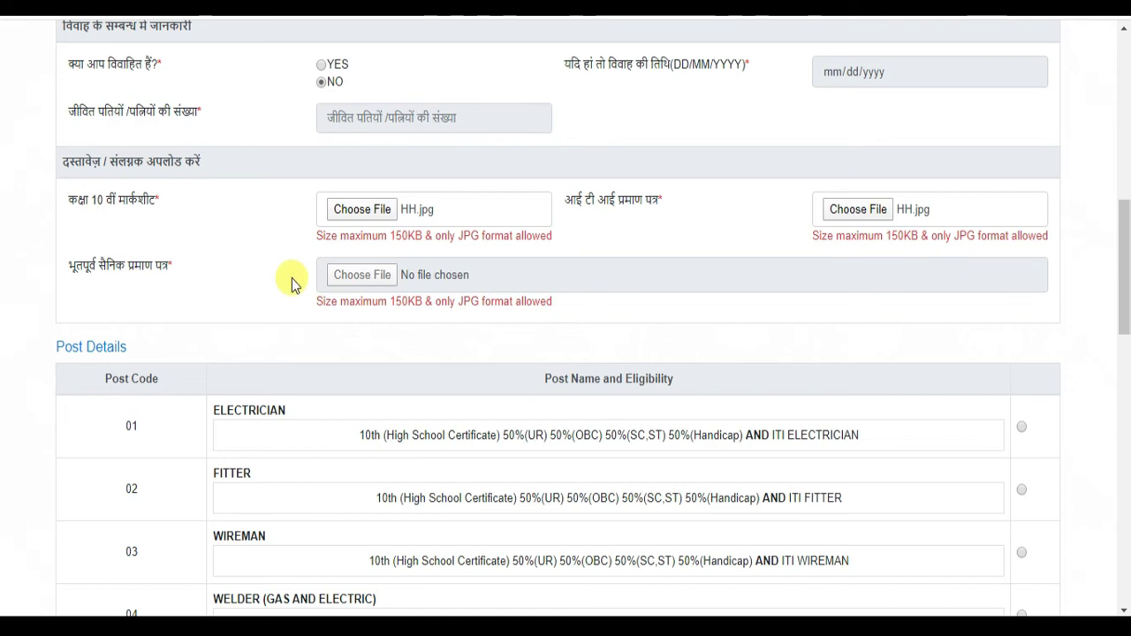
- Tick the declaration and submit the form with post 02 FITTER selected
{"action": "scroll", "coordinate": [366, 294], "scroll_direction": "down", "scroll_amount": 3}
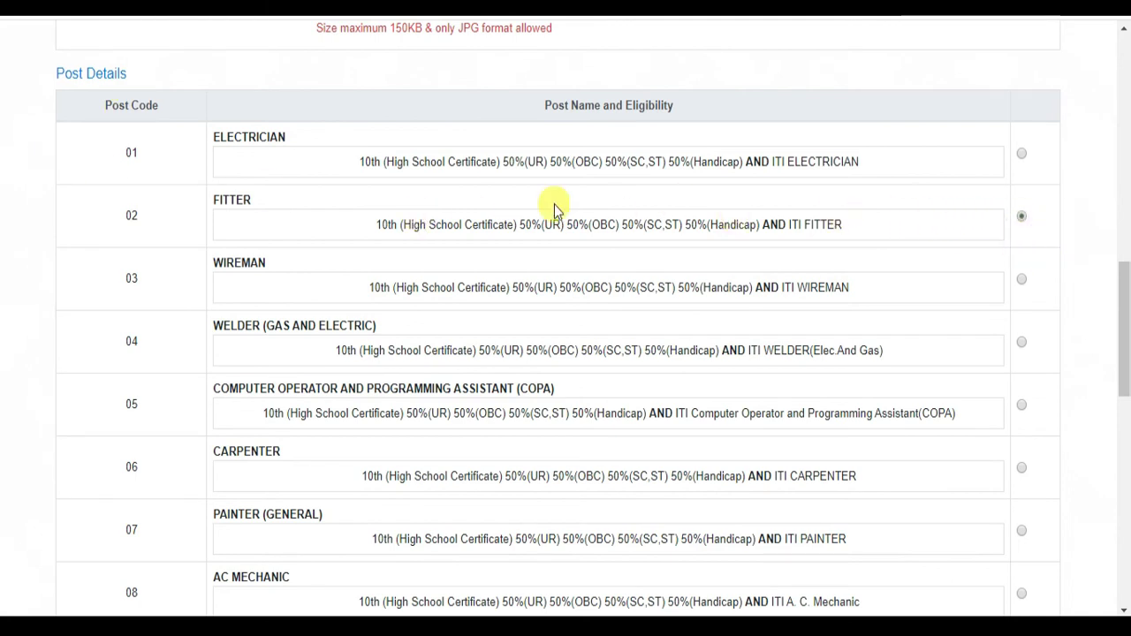
{"action": "scroll", "coordinate": [347, 239], "scroll_direction": "down", "scroll_amount": 10}
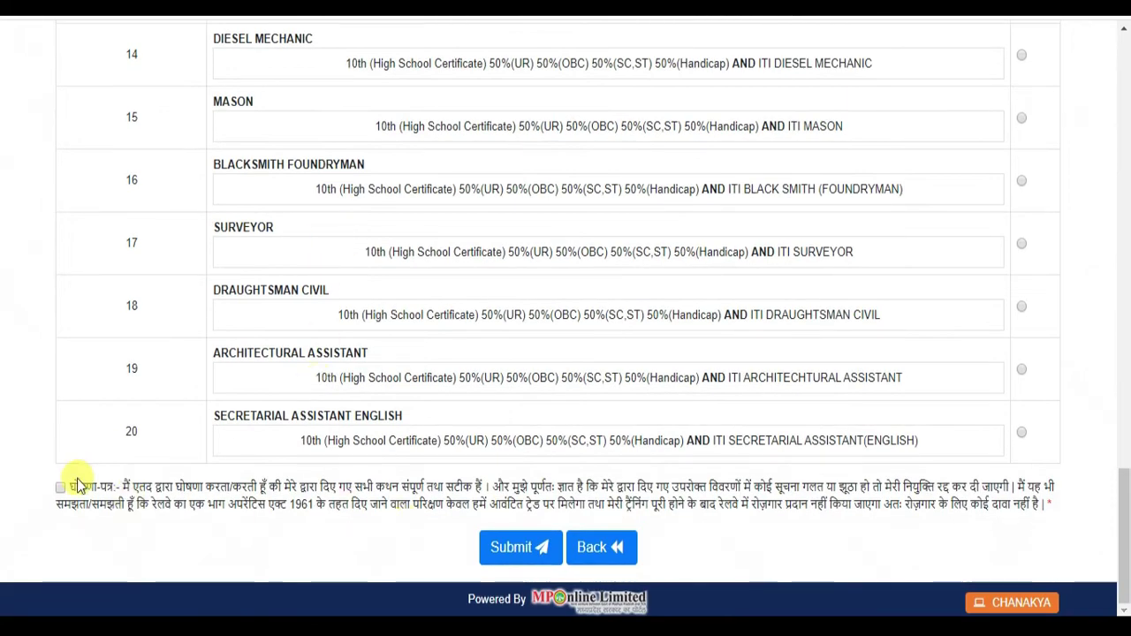
{"action": "left_click", "coordinate": [60, 487]}
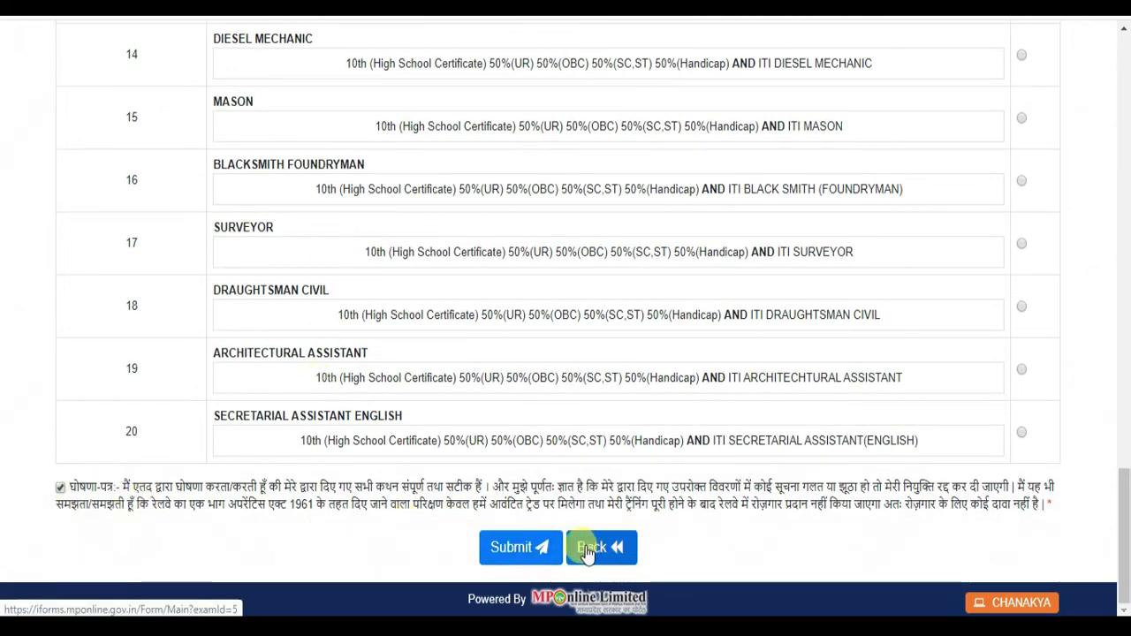
{"action": "left_click", "coordinate": [520, 547]}
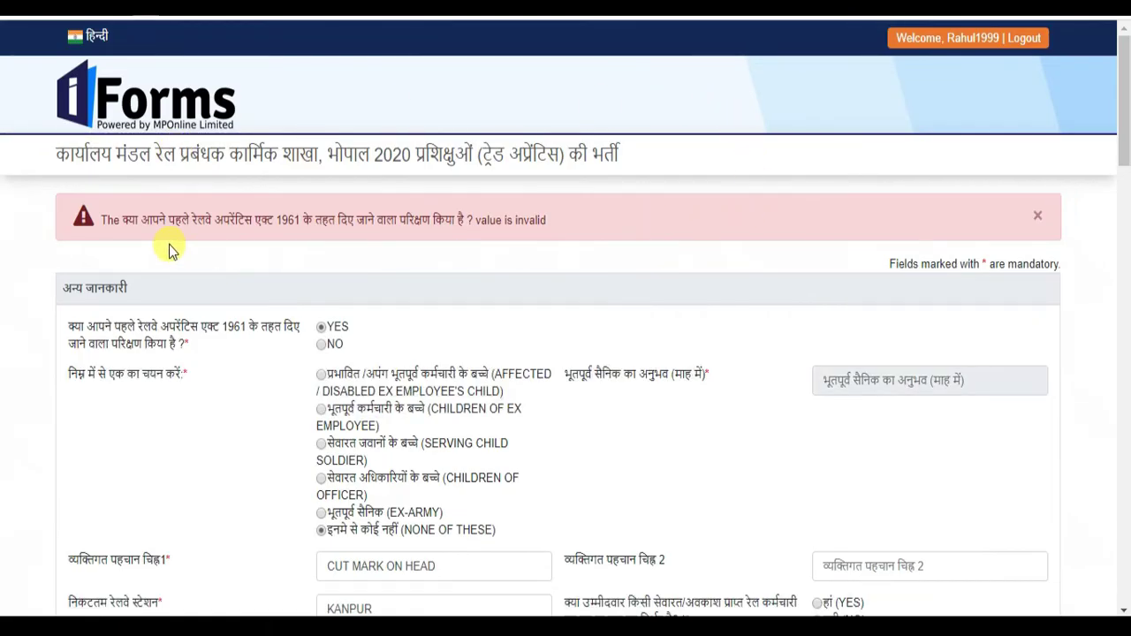
- Change the prior apprentice-training answer to NO and reattach HH.jpg as the class 10 marksheet
{"action": "left_click", "coordinate": [322, 346]}
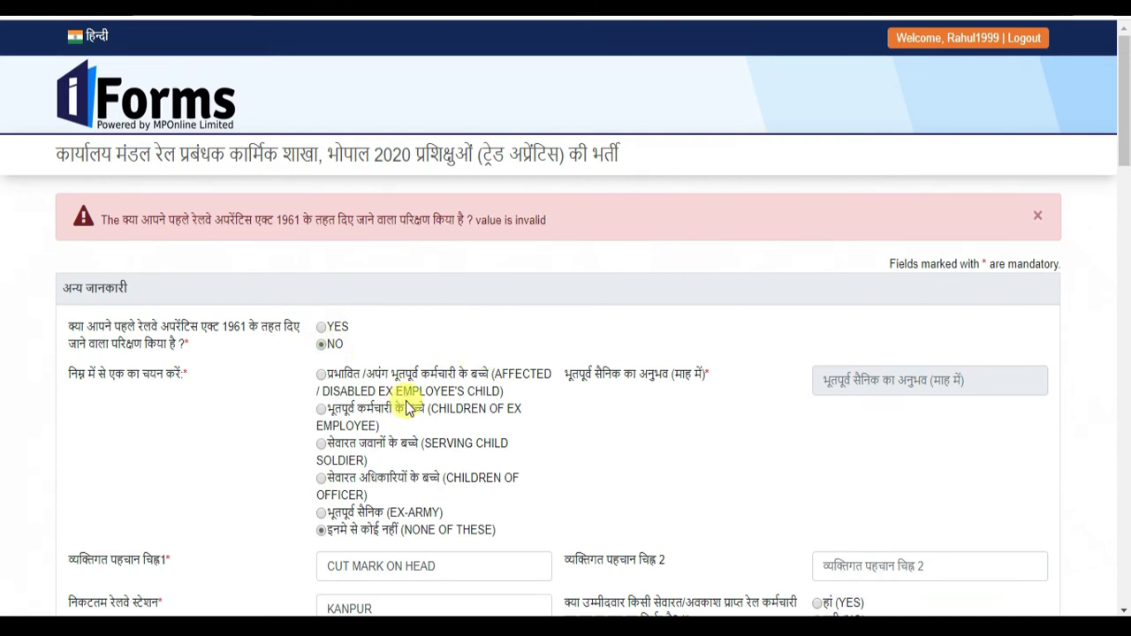
{"action": "scroll", "coordinate": [408, 405], "scroll_direction": "down", "scroll_amount": 12}
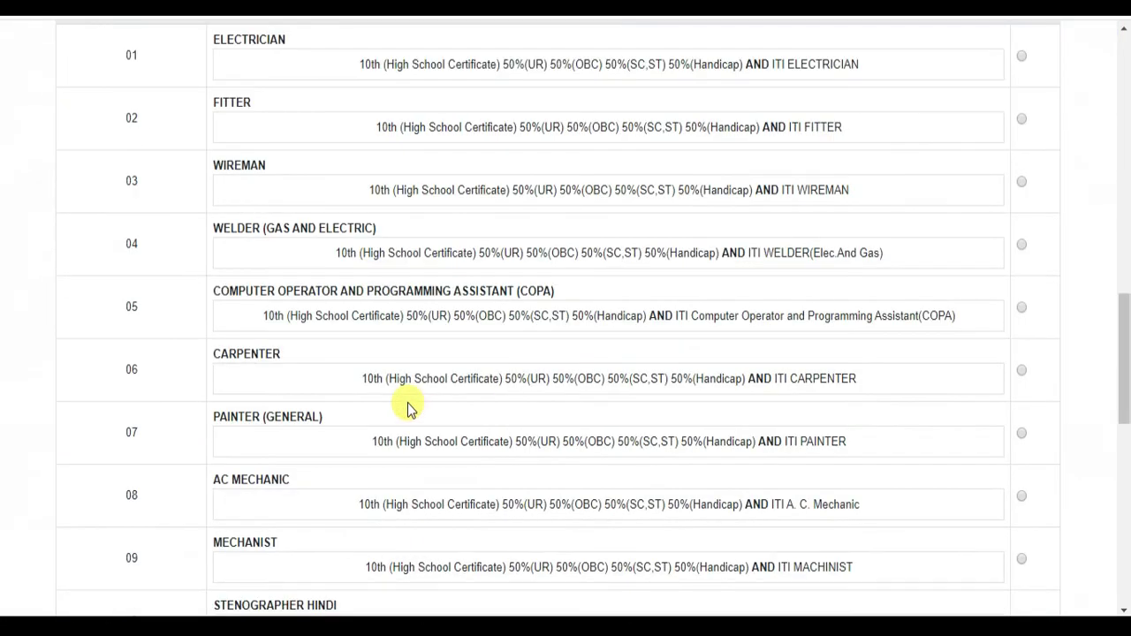
{"action": "scroll", "coordinate": [408, 404], "scroll_direction": "up", "scroll_amount": 3}
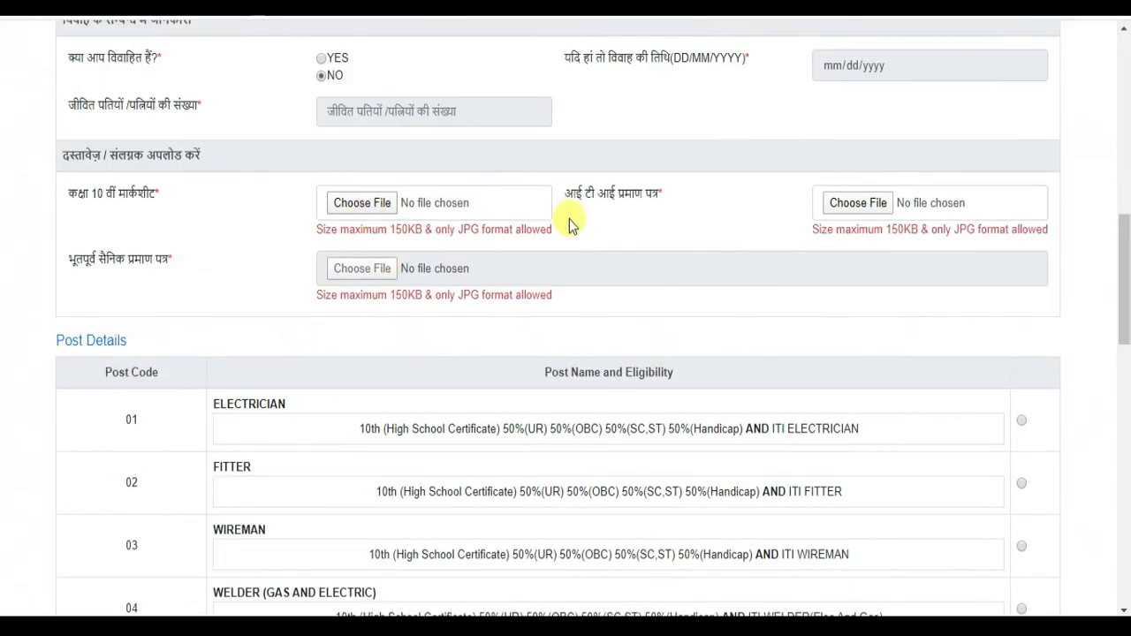
{"action": "left_click_drag", "start_coordinate": [390, 230], "coordinate": [447, 229]}
{"action": "left_click", "coordinate": [362, 209]}
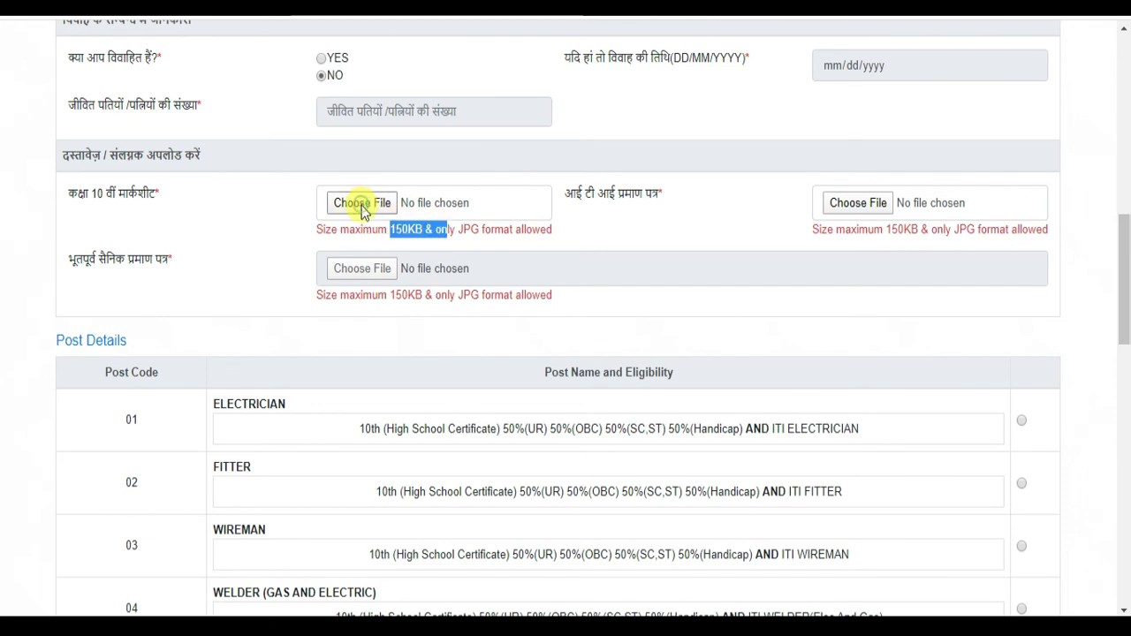
{"action": "scroll", "coordinate": [323, 190], "scroll_direction": "down", "scroll_amount": 3}
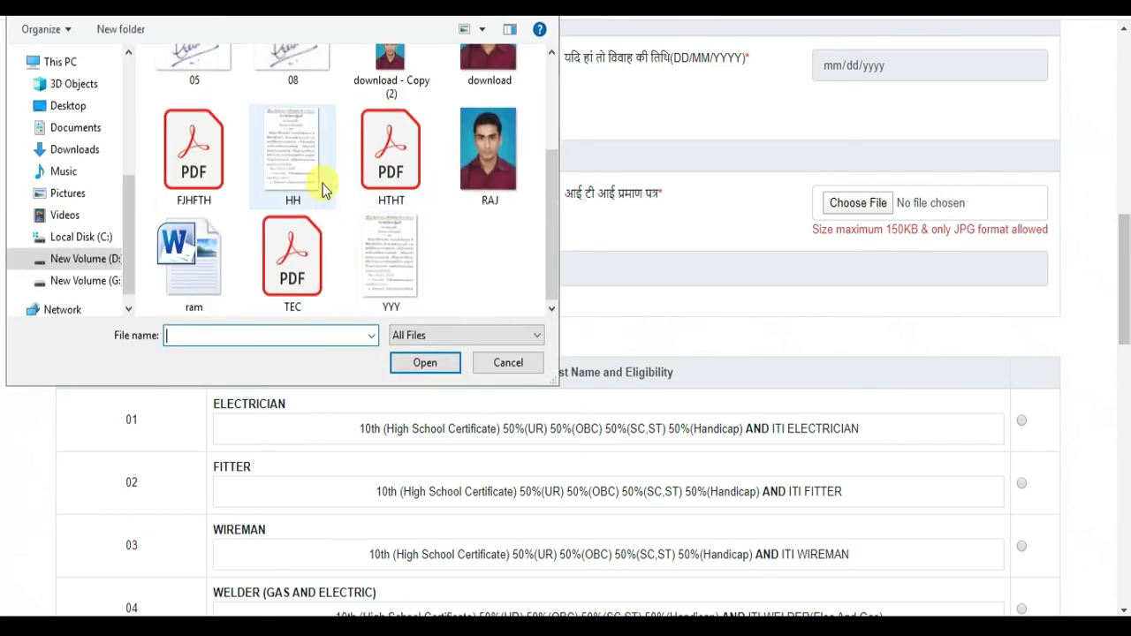
{"action": "mouse_move", "coordinate": [300, 152]}
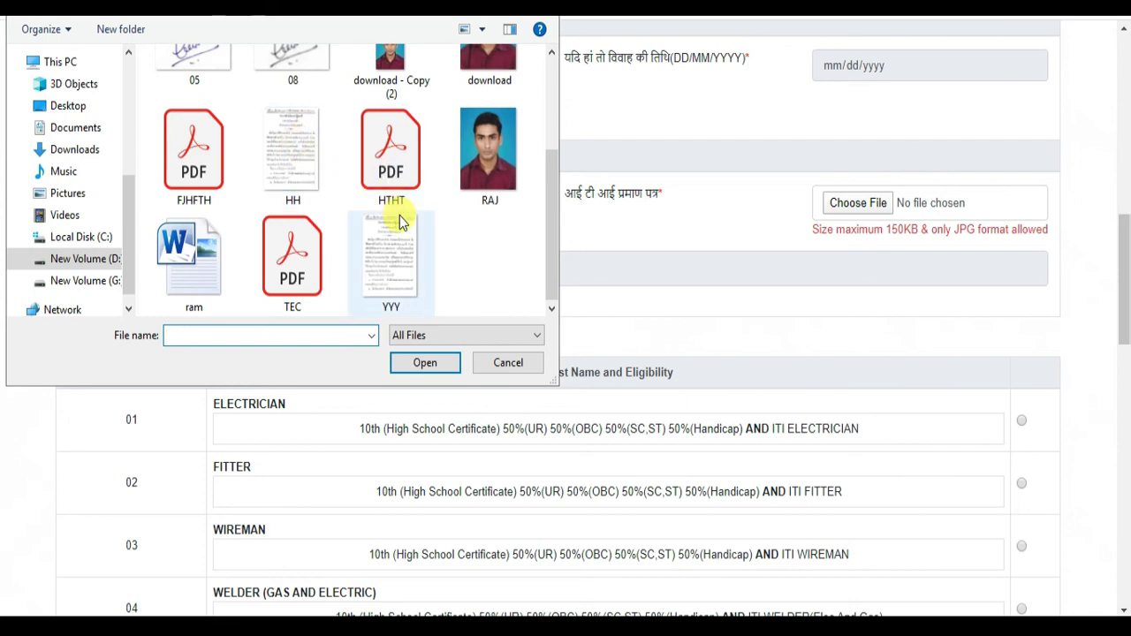
{"action": "scroll", "coordinate": [399, 215], "scroll_direction": "up", "scroll_amount": 1}
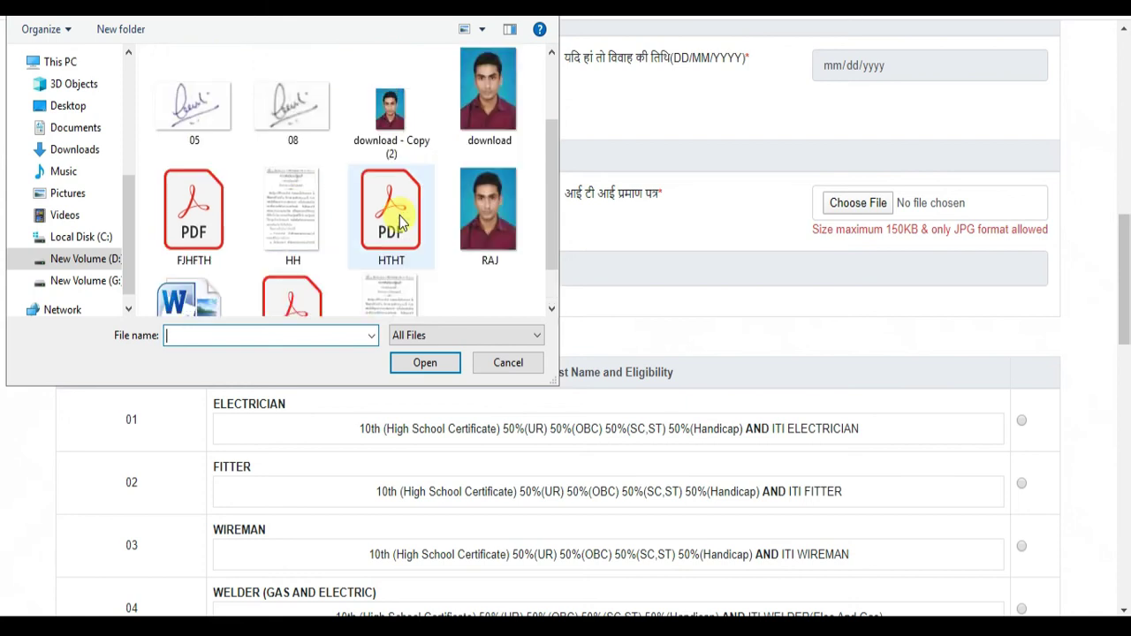
{"action": "double_click", "coordinate": [313, 196]}
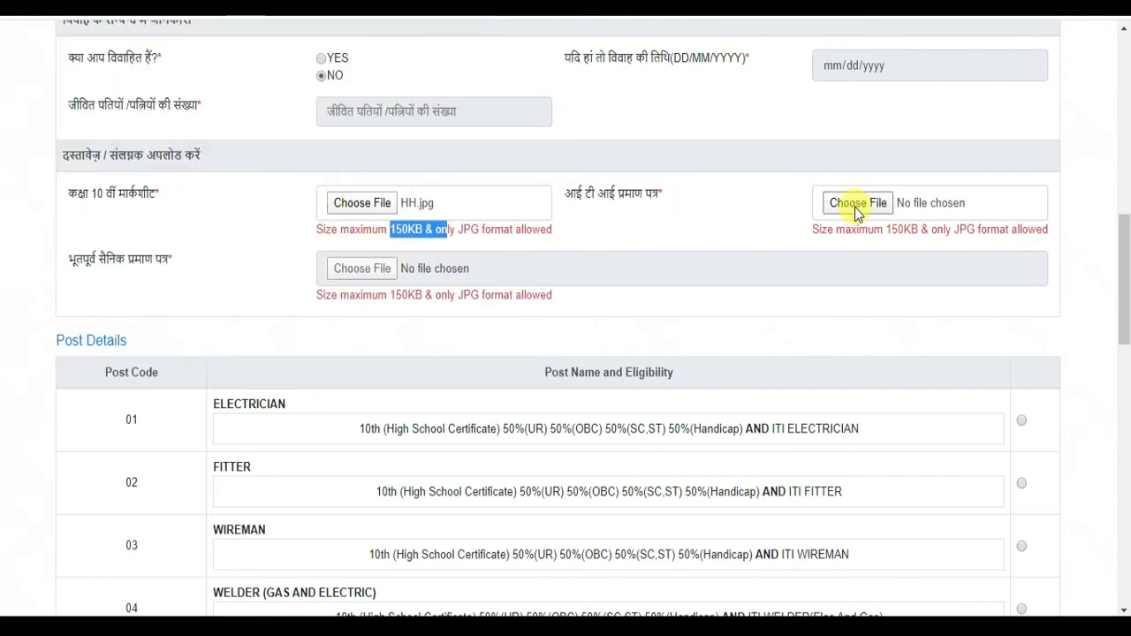
- Attach HH.jpg as the ITI certificate, select FITTER (02), and tick the declaration
{"action": "left_click", "coordinate": [470, 207]}
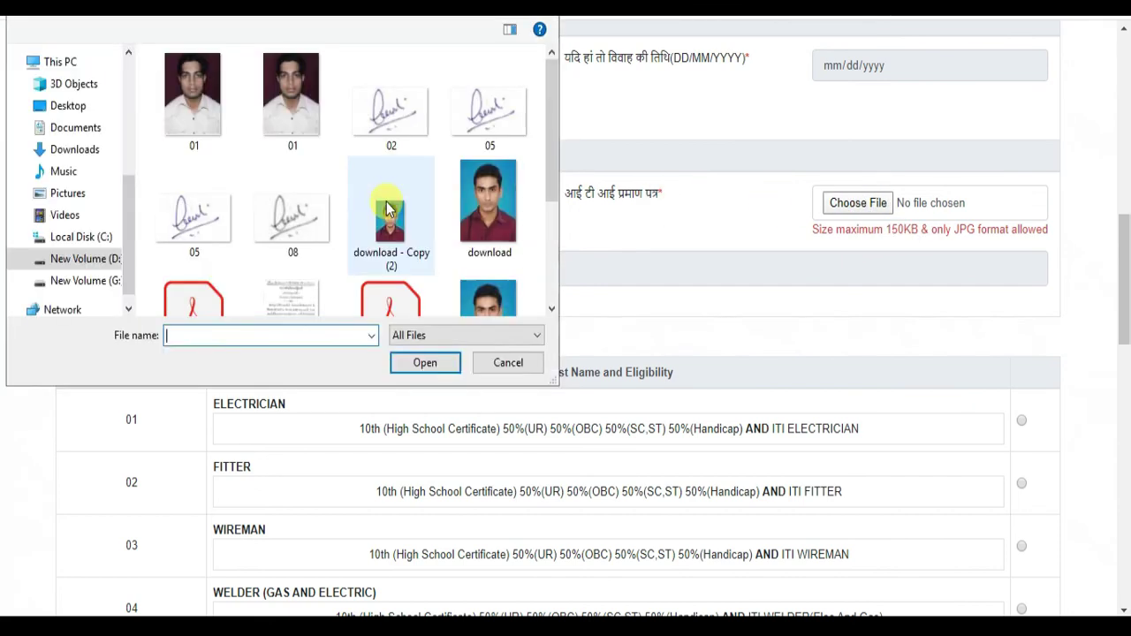
{"action": "double_click", "coordinate": [315, 299]}
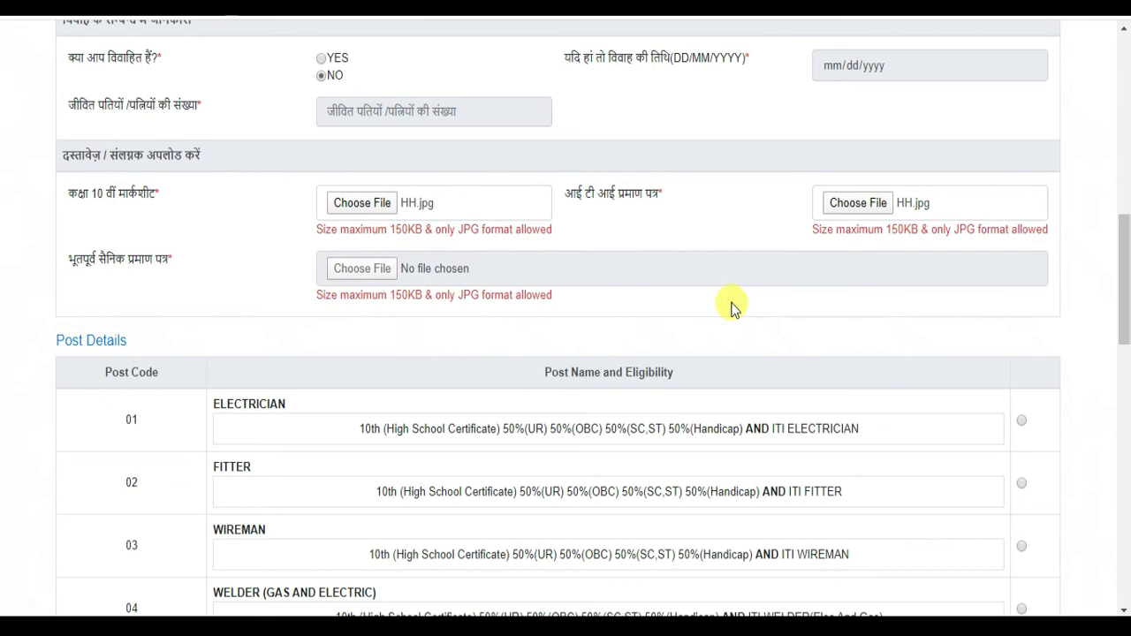
{"action": "scroll", "coordinate": [730, 305], "scroll_direction": "down", "scroll_amount": 13}
{"action": "scroll", "coordinate": [732, 309], "scroll_direction": "up", "scroll_amount": 5}
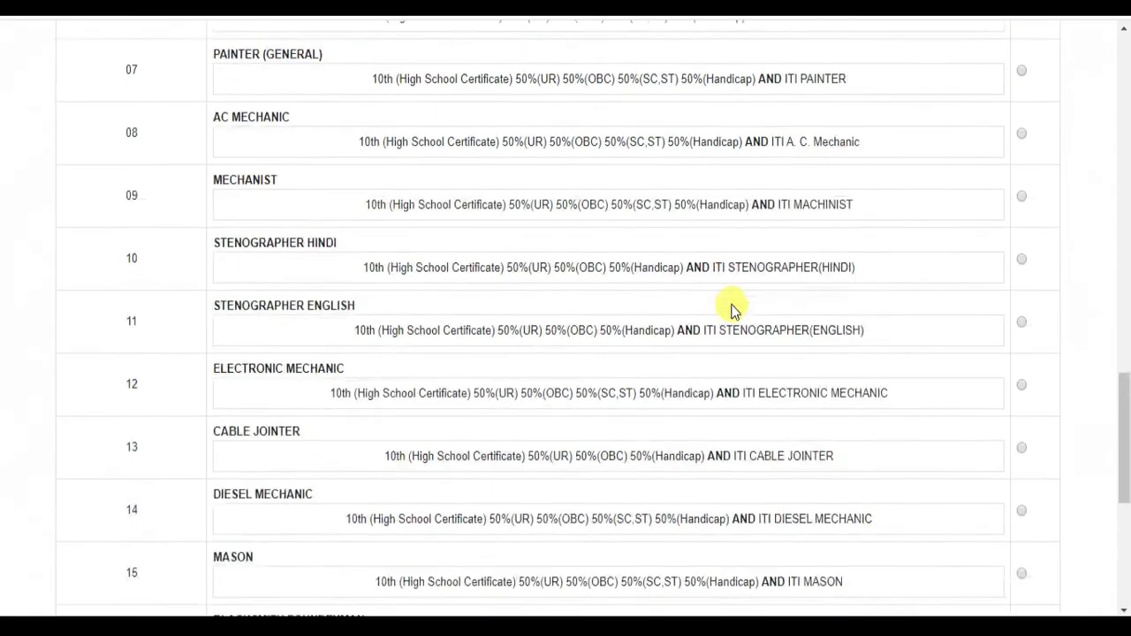
{"action": "scroll", "coordinate": [730, 305], "scroll_direction": "up", "scroll_amount": 5}
{"action": "left_click", "coordinate": [1022, 212]}
{"action": "scroll", "coordinate": [806, 296], "scroll_direction": "down", "scroll_amount": 10}
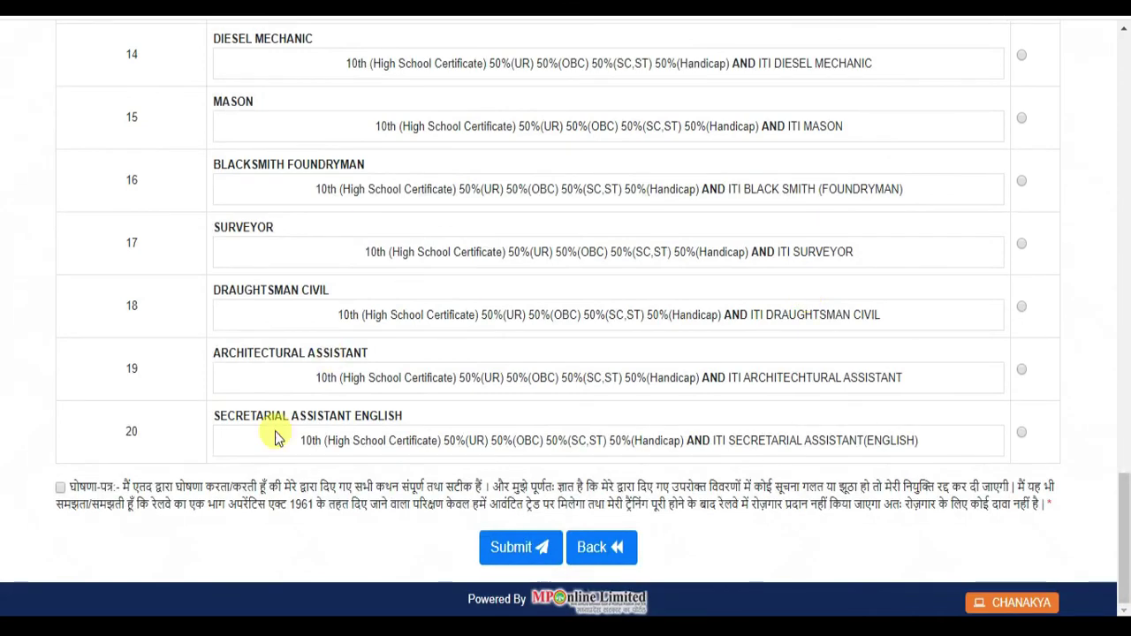
{"action": "left_click", "coordinate": [61, 487]}
- Submit the corrected application and review its preview with FITTER as the post
{"action": "left_click", "coordinate": [489, 549]}
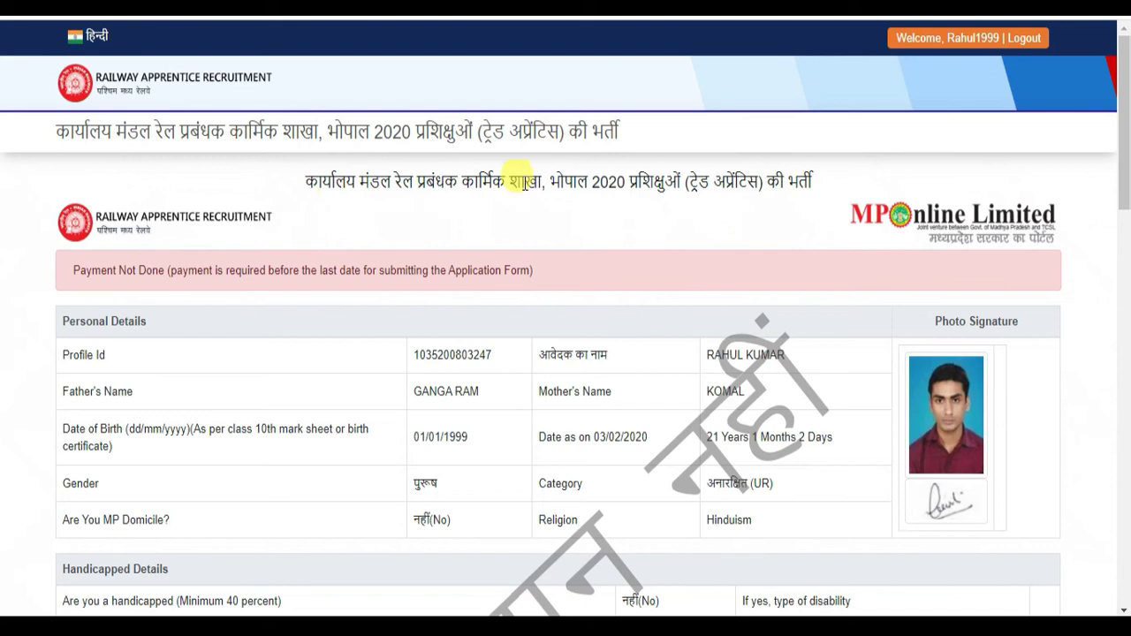
{"action": "scroll", "coordinate": [719, 245], "scroll_direction": "down", "scroll_amount": 3}
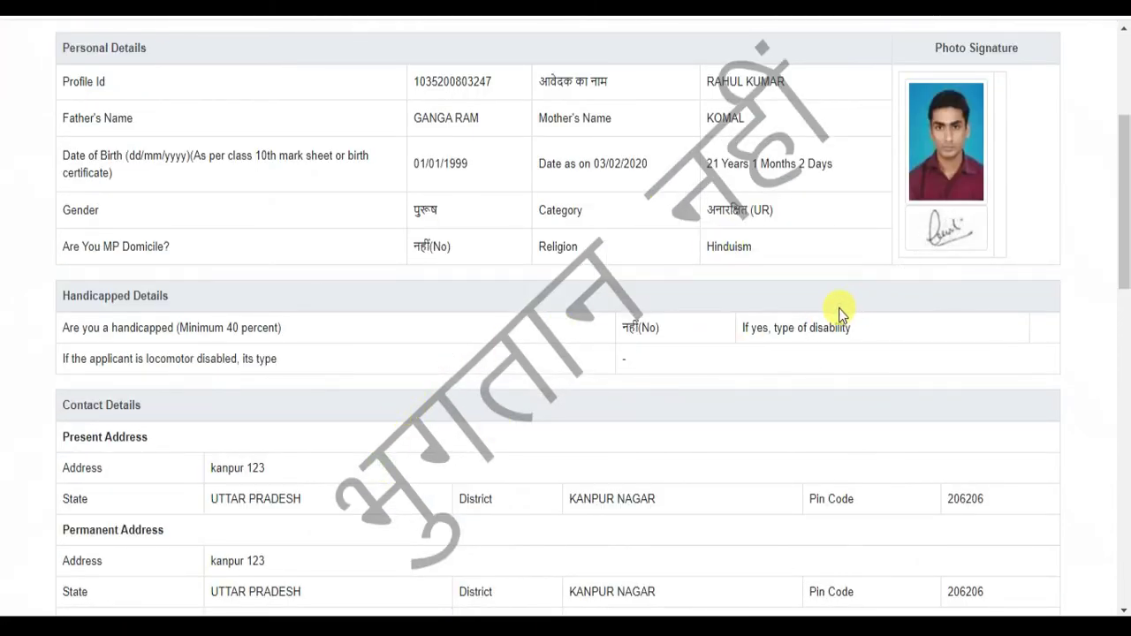
{"action": "scroll", "coordinate": [839, 314], "scroll_direction": "up", "scroll_amount": 3}
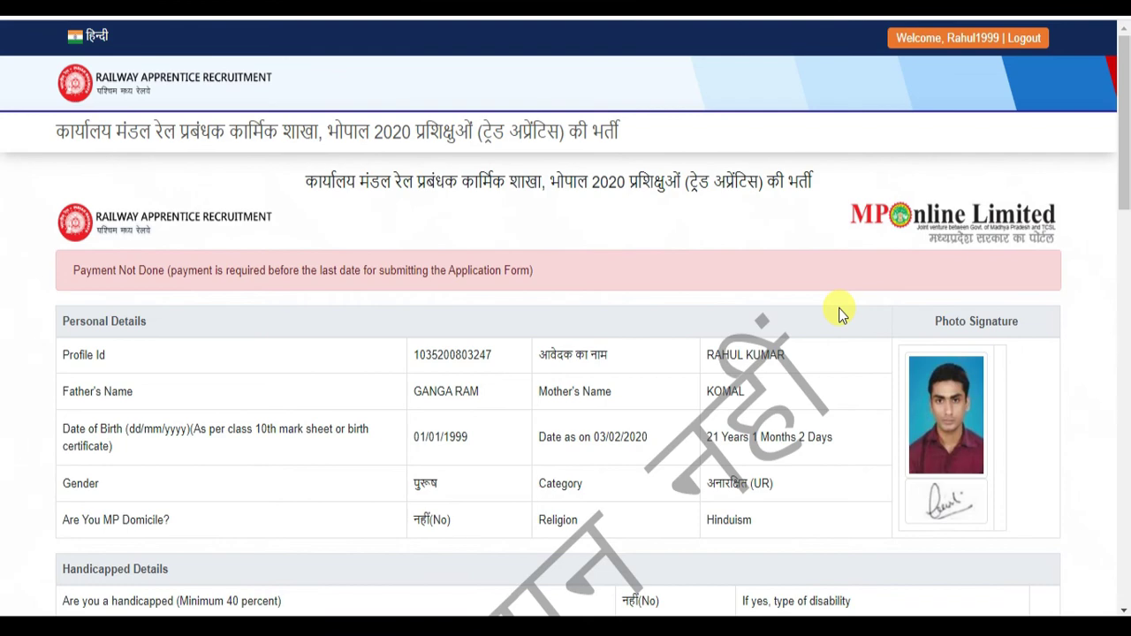
{"action": "scroll", "coordinate": [988, 241], "scroll_direction": "down", "scroll_amount": 9}
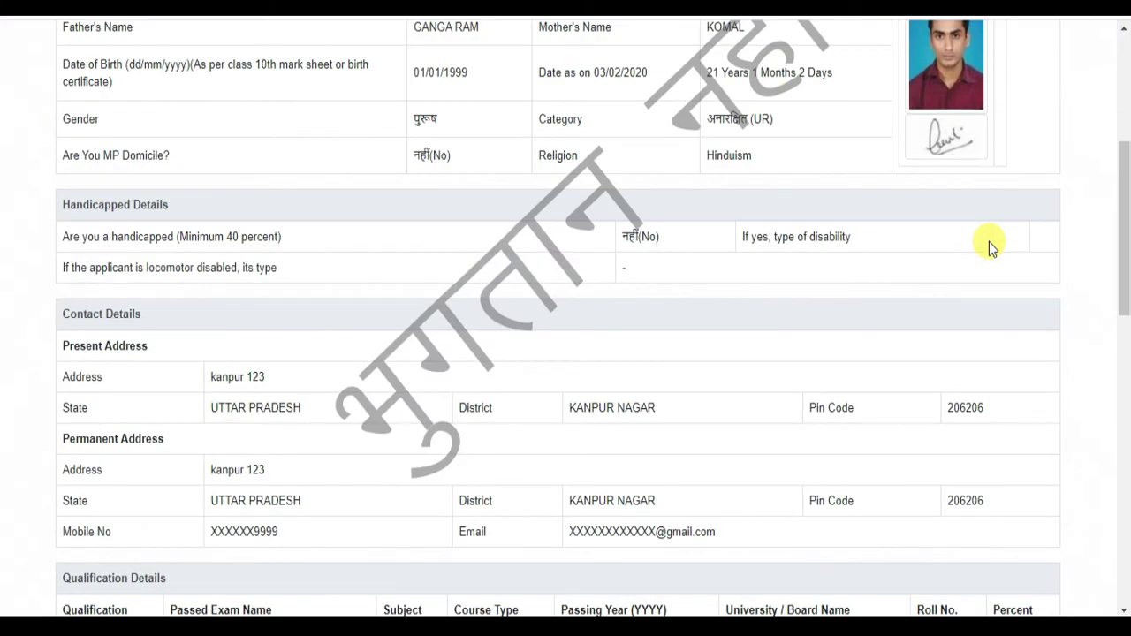
{"action": "scroll", "coordinate": [989, 243], "scroll_direction": "up", "scroll_amount": 8}
{"action": "scroll", "coordinate": [988, 242], "scroll_direction": "up", "scroll_amount": 2}
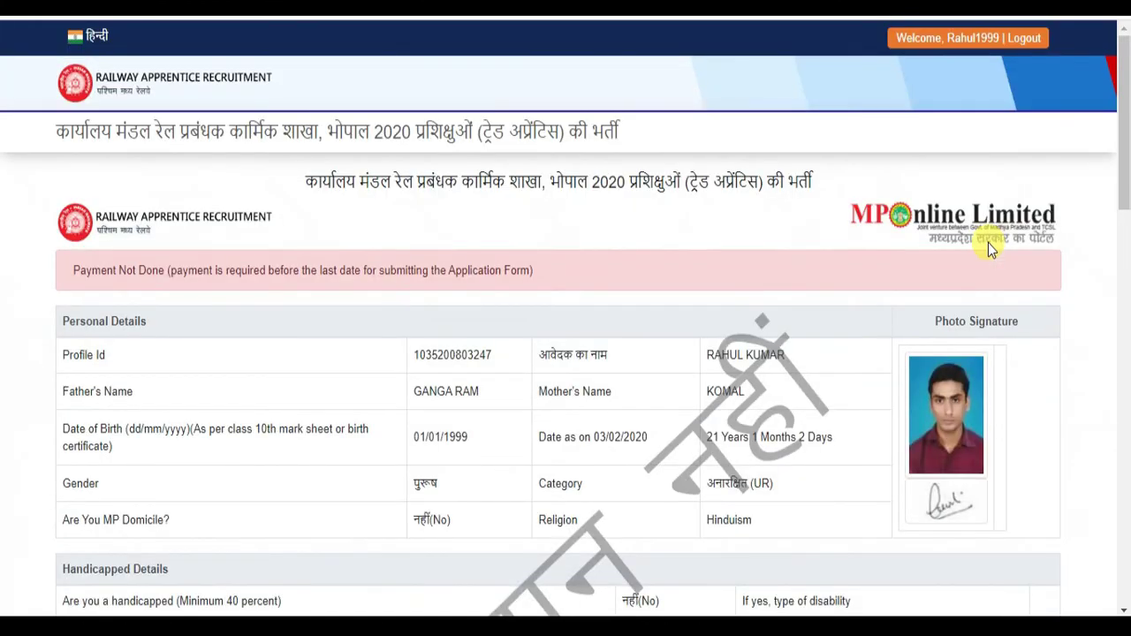
{"action": "scroll", "coordinate": [988, 242], "scroll_direction": "down", "scroll_amount": 15}
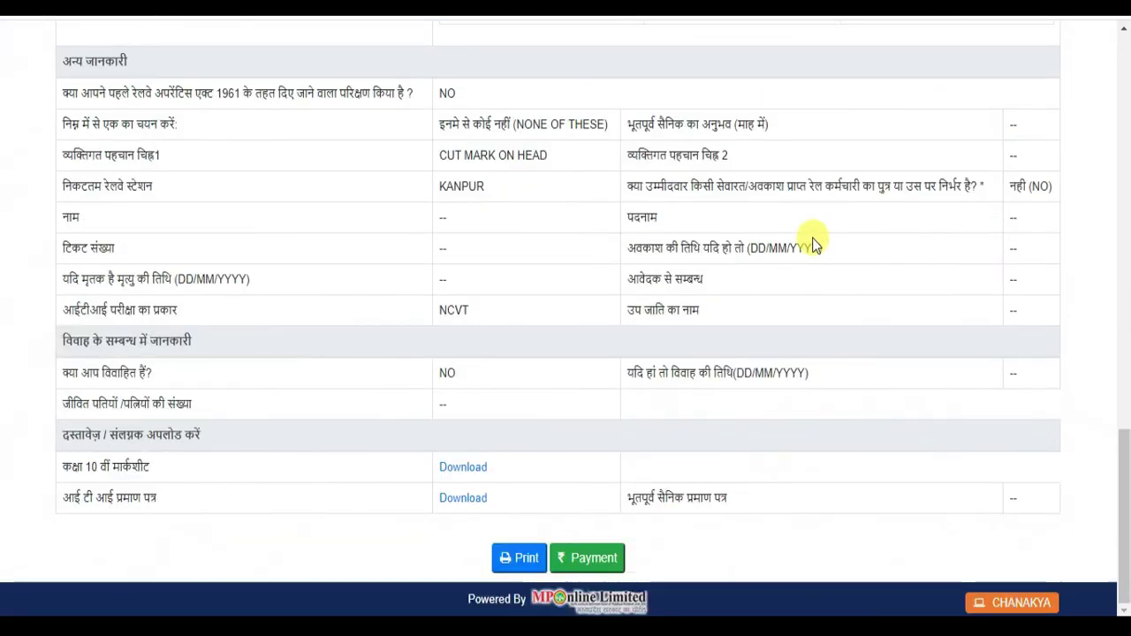
- Open the printable version and check Payment Details: Unpaid, ₹182.6 total due
{"action": "left_click", "coordinate": [522, 559]}
{"action": "scroll", "coordinate": [711, 256], "scroll_direction": "up", "scroll_amount": 15}
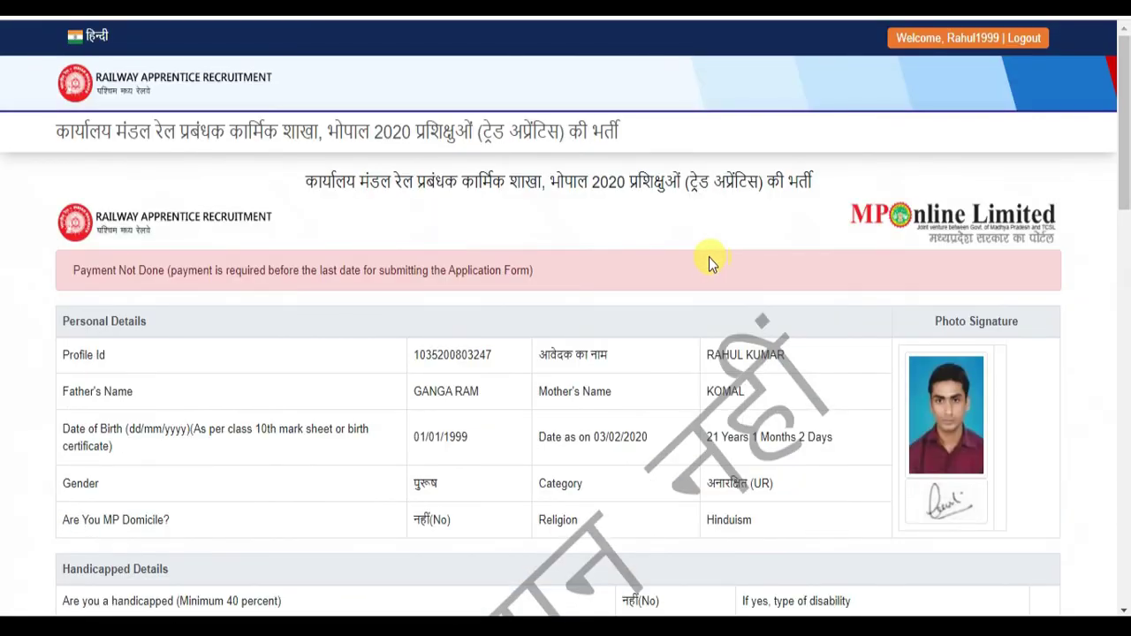
{"action": "scroll", "coordinate": [709, 257], "scroll_direction": "down", "scroll_amount": 15}
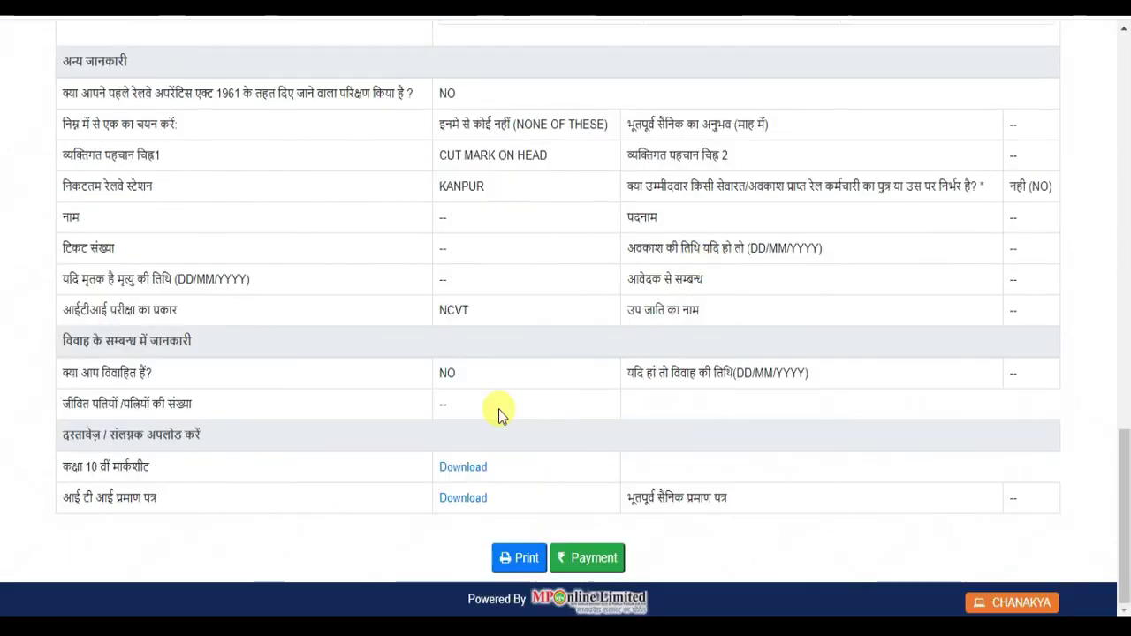
{"action": "left_click", "coordinate": [518, 559]}
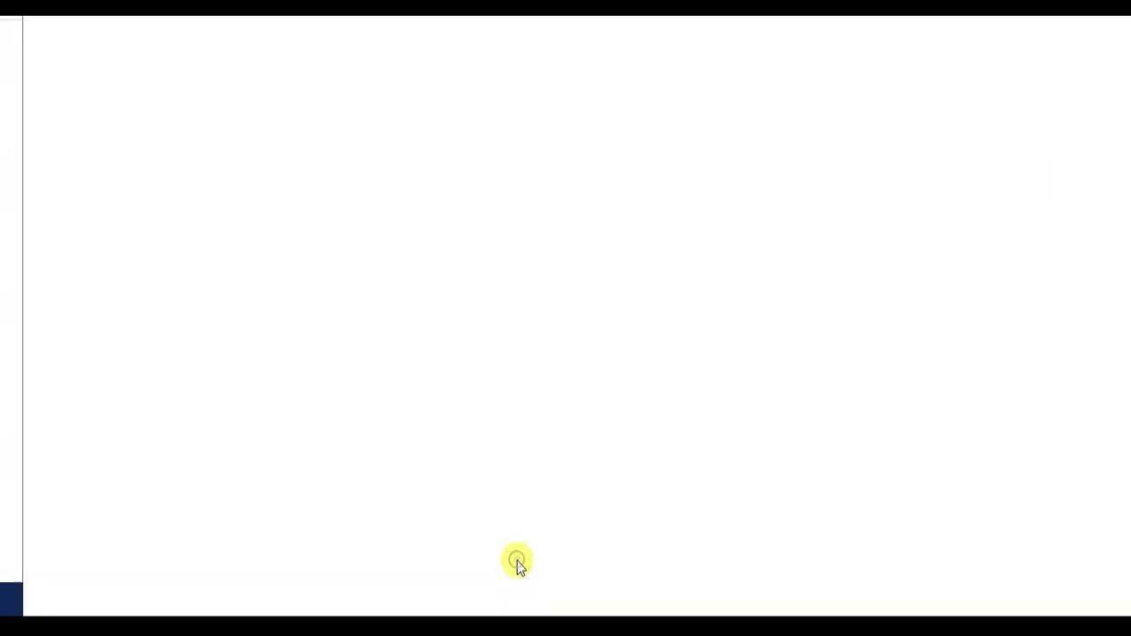
{"action": "left_click", "coordinate": [512, 560]}
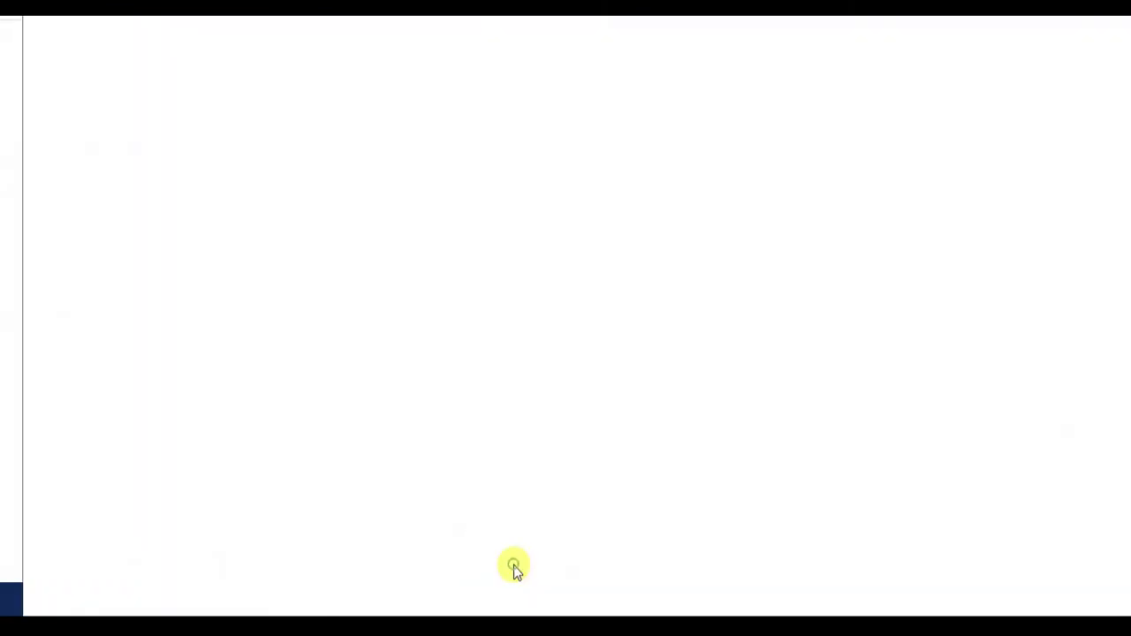